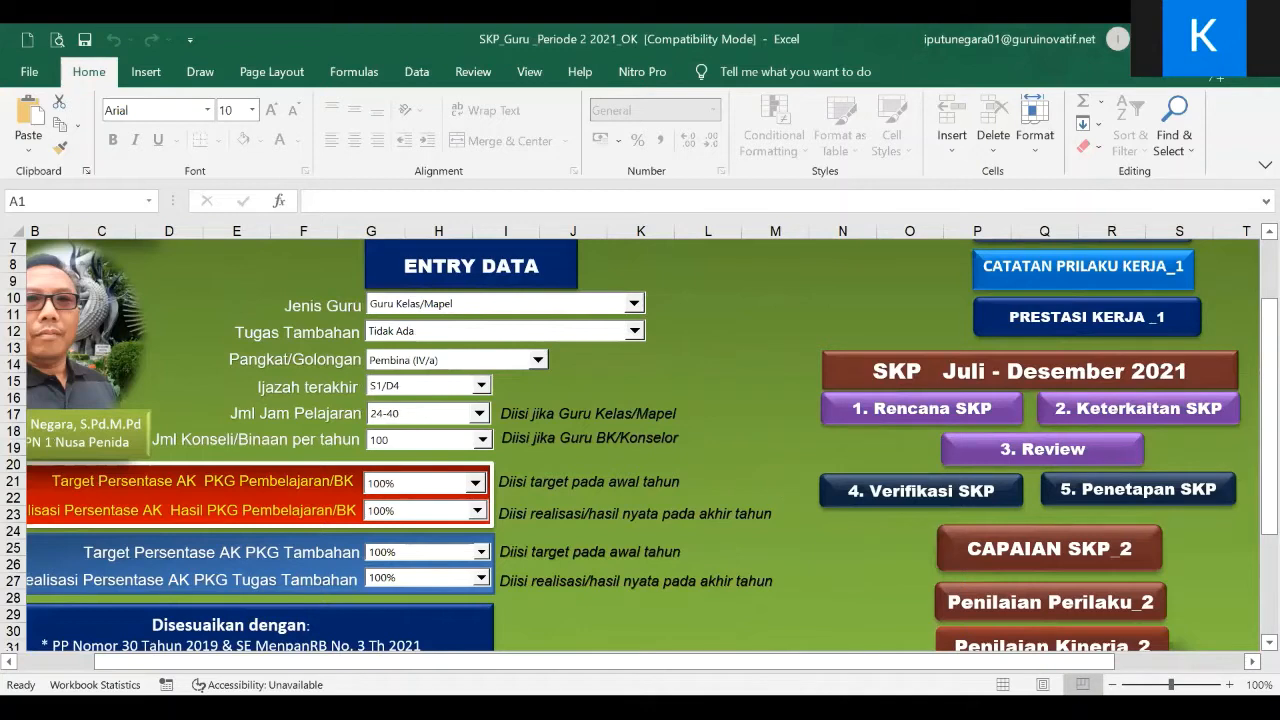
Review the employee and appraiser details on the Entry Data identity sheet, then return to the main menu
left_click(720, 409)
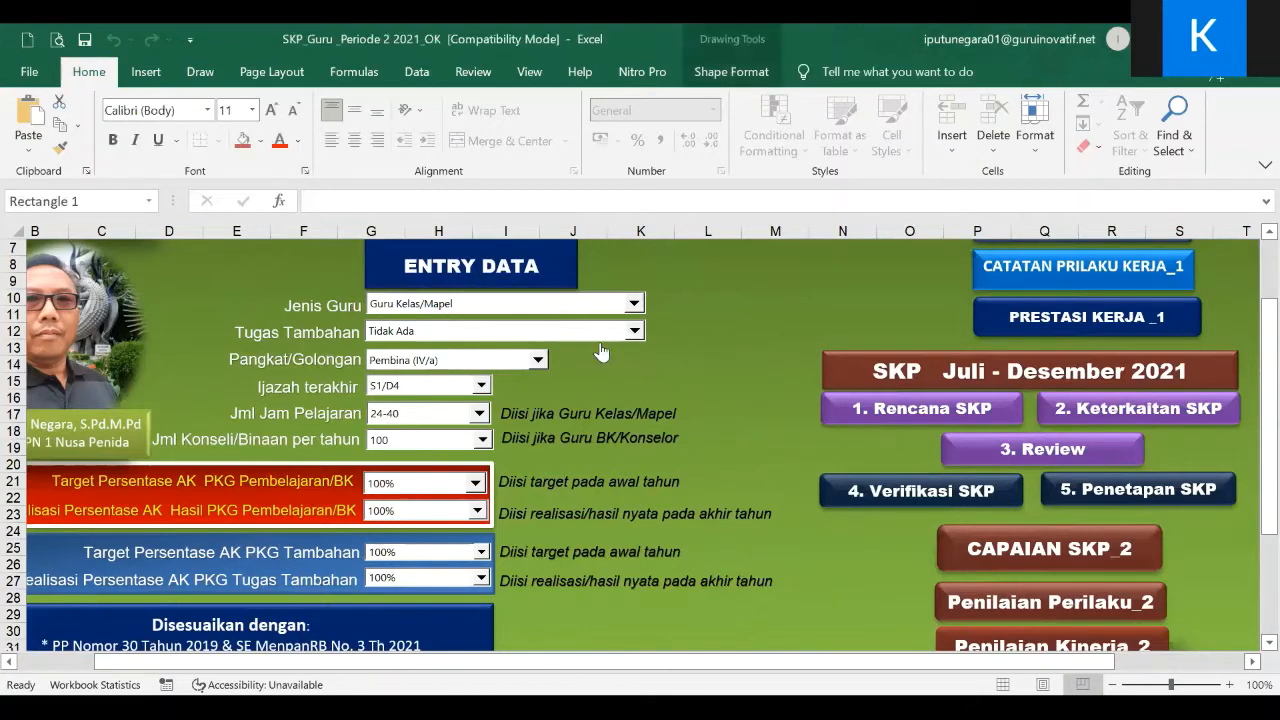
left_click(555, 282)
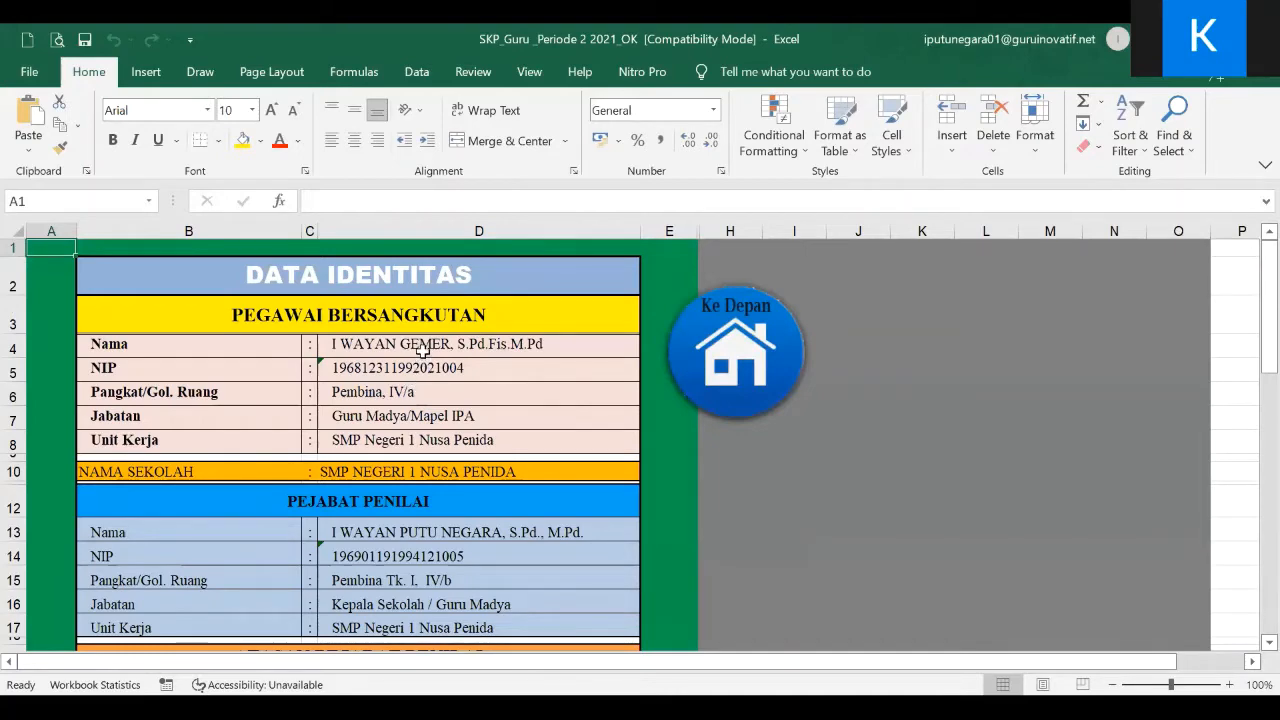
scroll(423, 350, "down", 4)
scroll(425, 366, "up", 4)
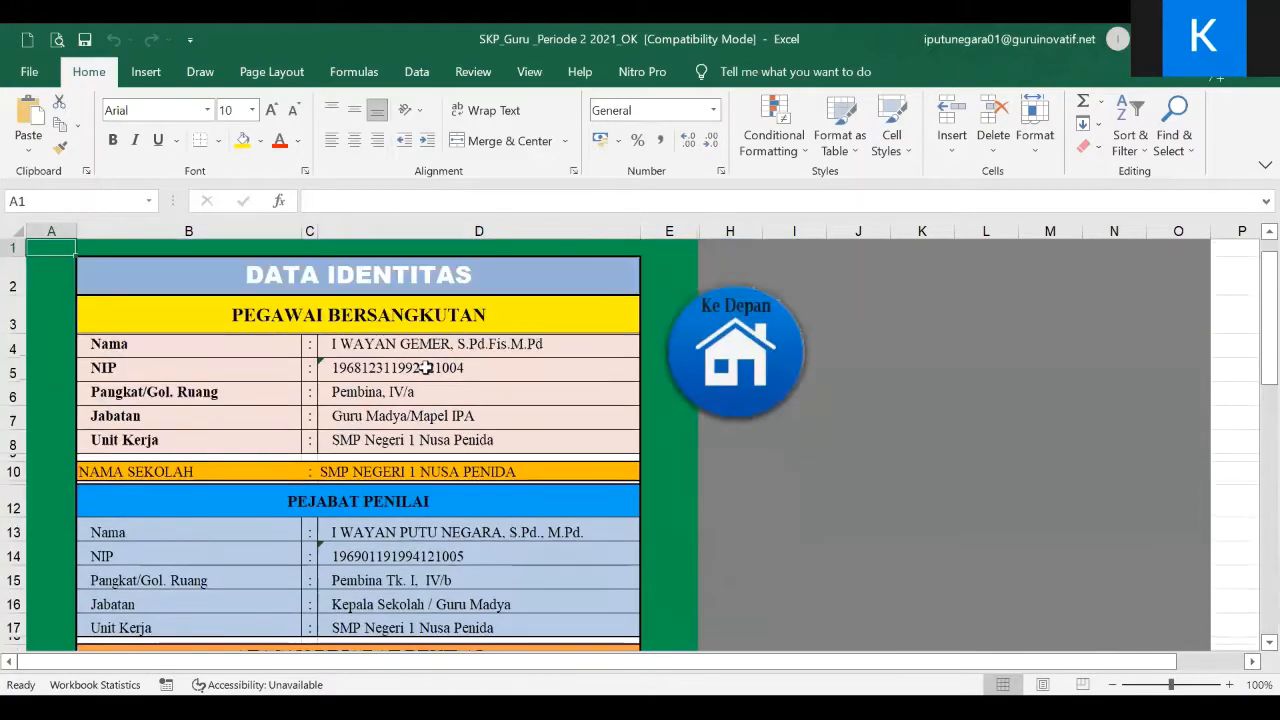
left_click(758, 368)
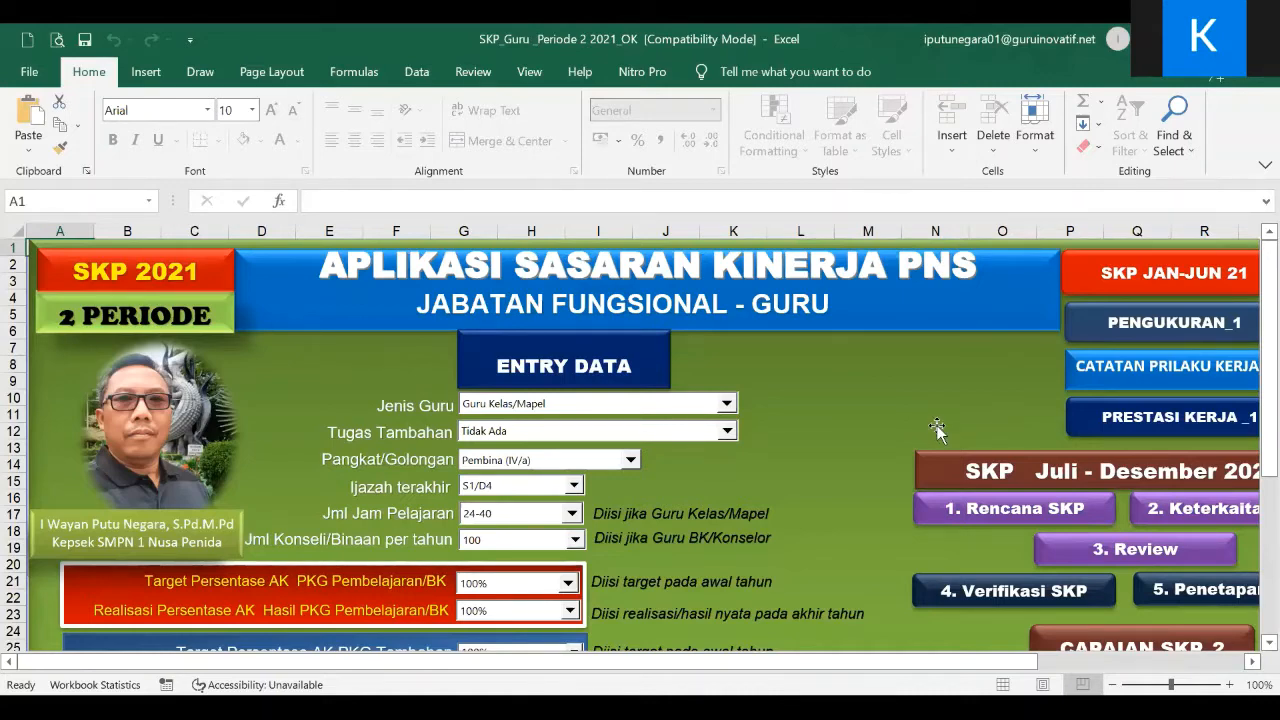
Inspect the SKP and Prilaku Kerja score formulas on the Prestasi Kerja_1 sheet, then return to the main menu
left_click(1103, 430)
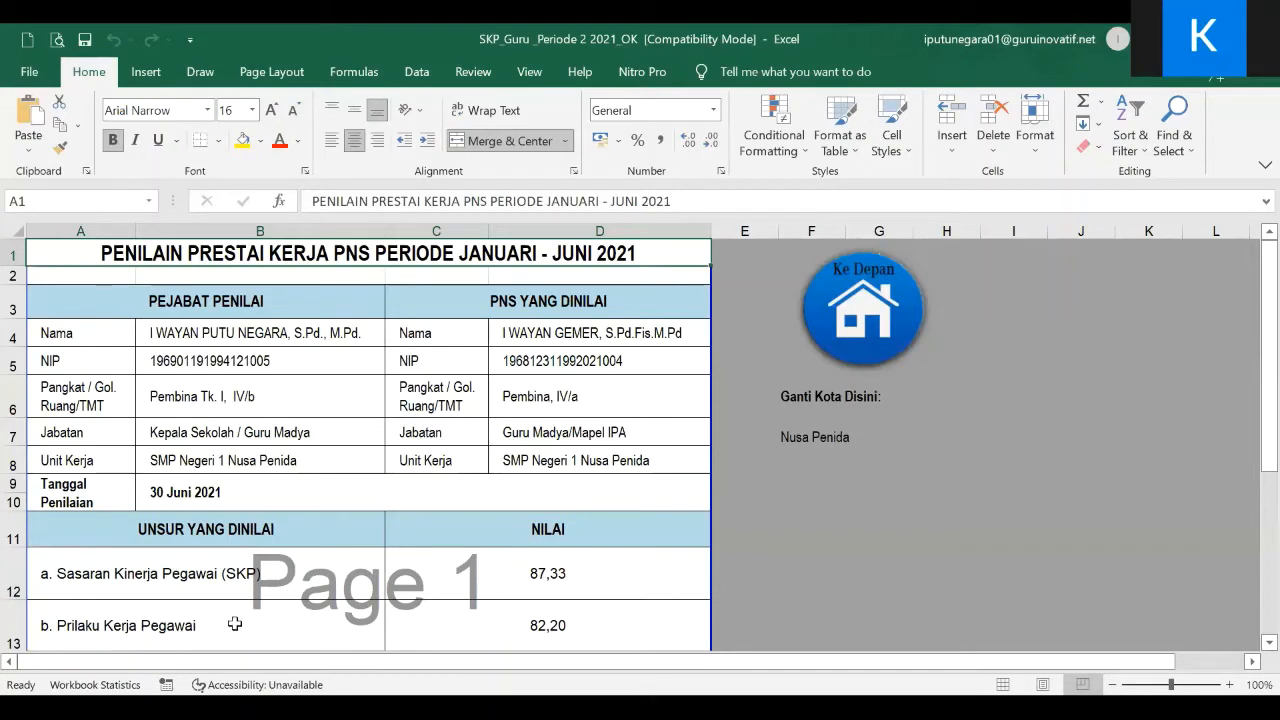
left_click(565, 627)
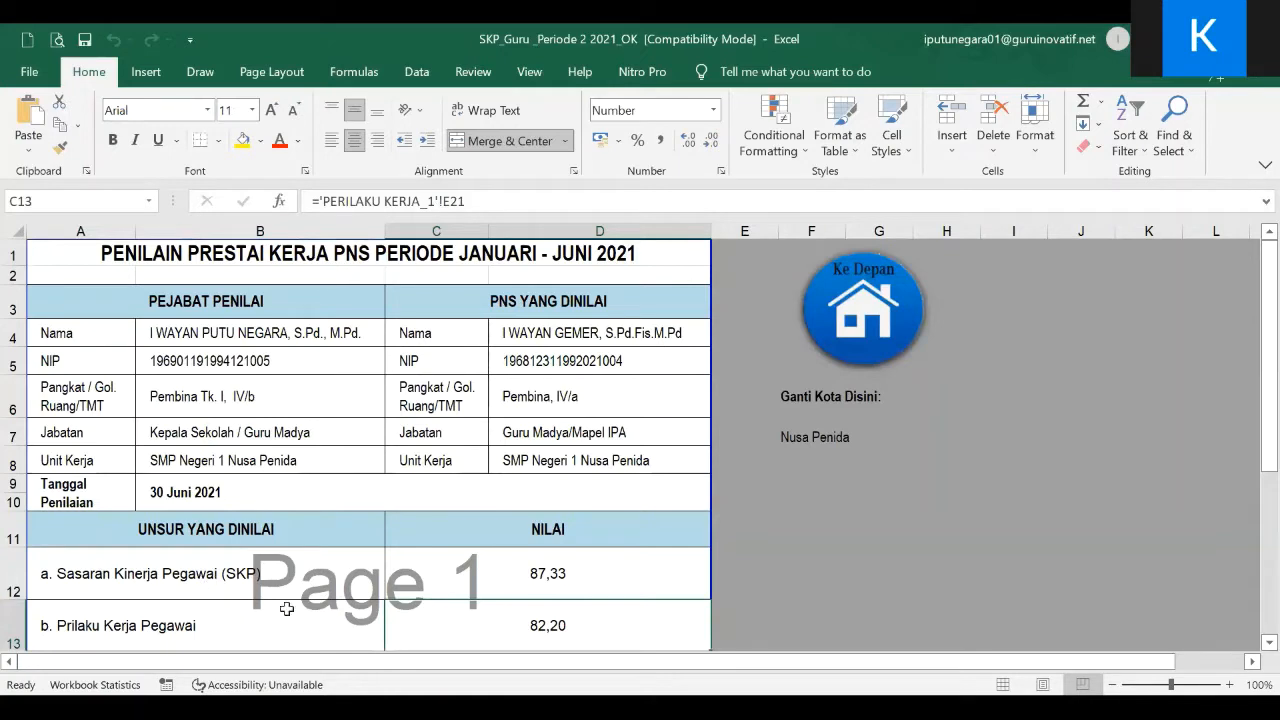
left_click(552, 578)
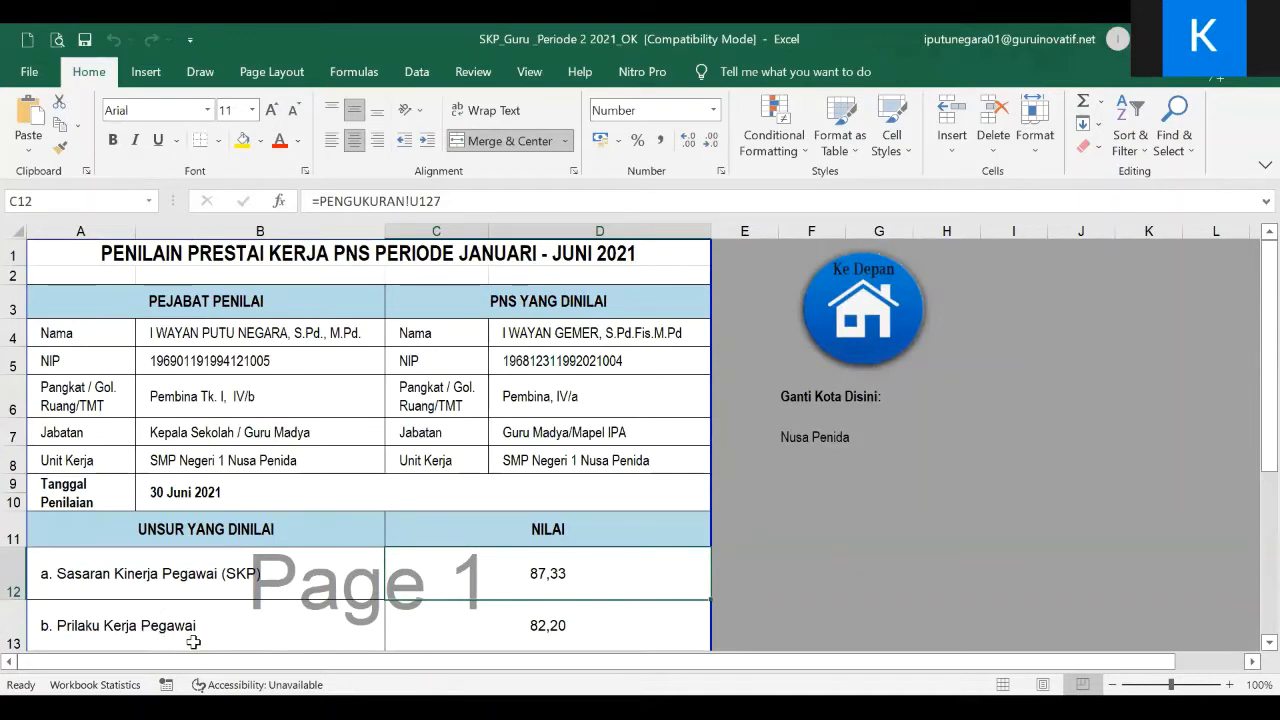
left_click(557, 636)
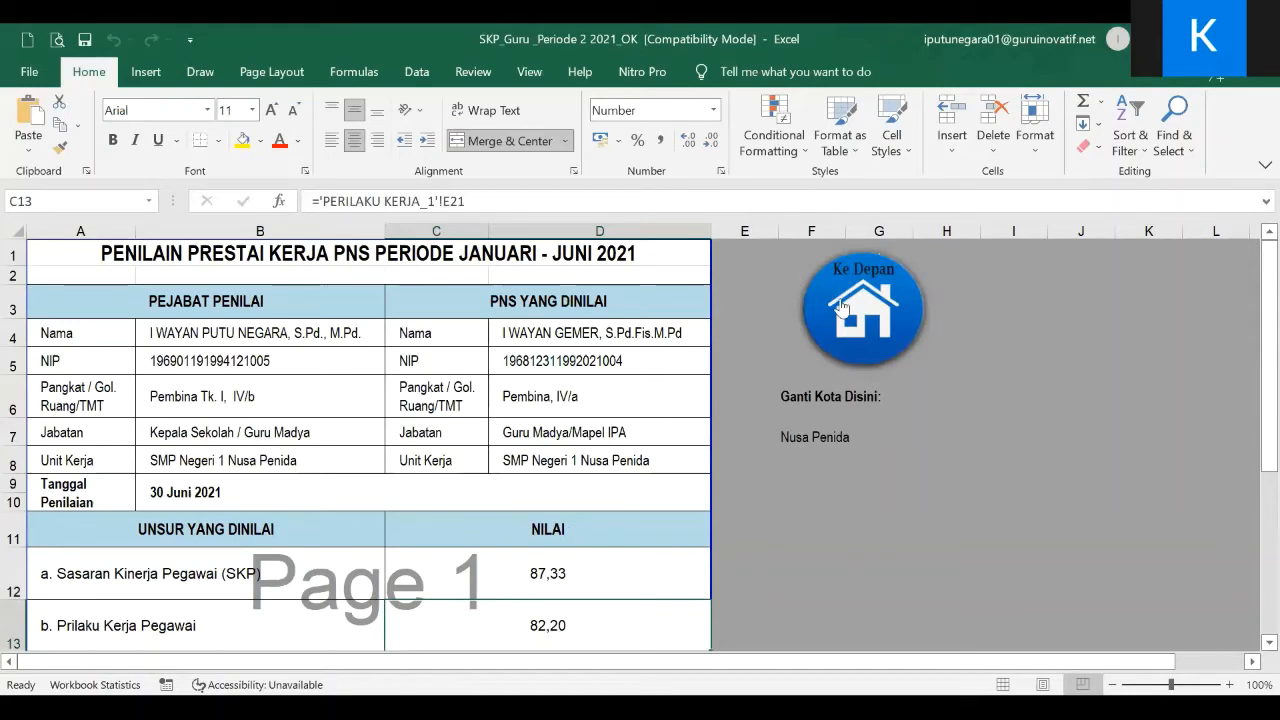
left_click(915, 280)
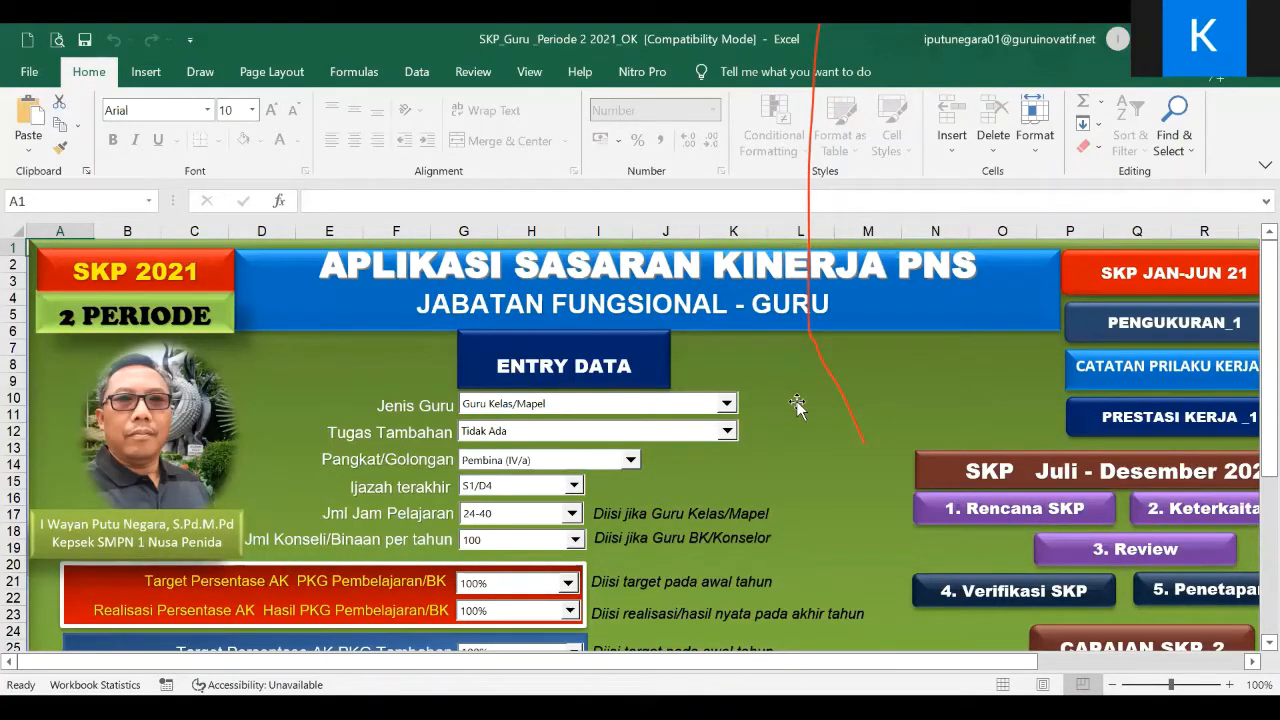
Trace the institution name in the July–December Rencana SKP to the identity data sheet, ending at the main menu
left_click(1036, 512)
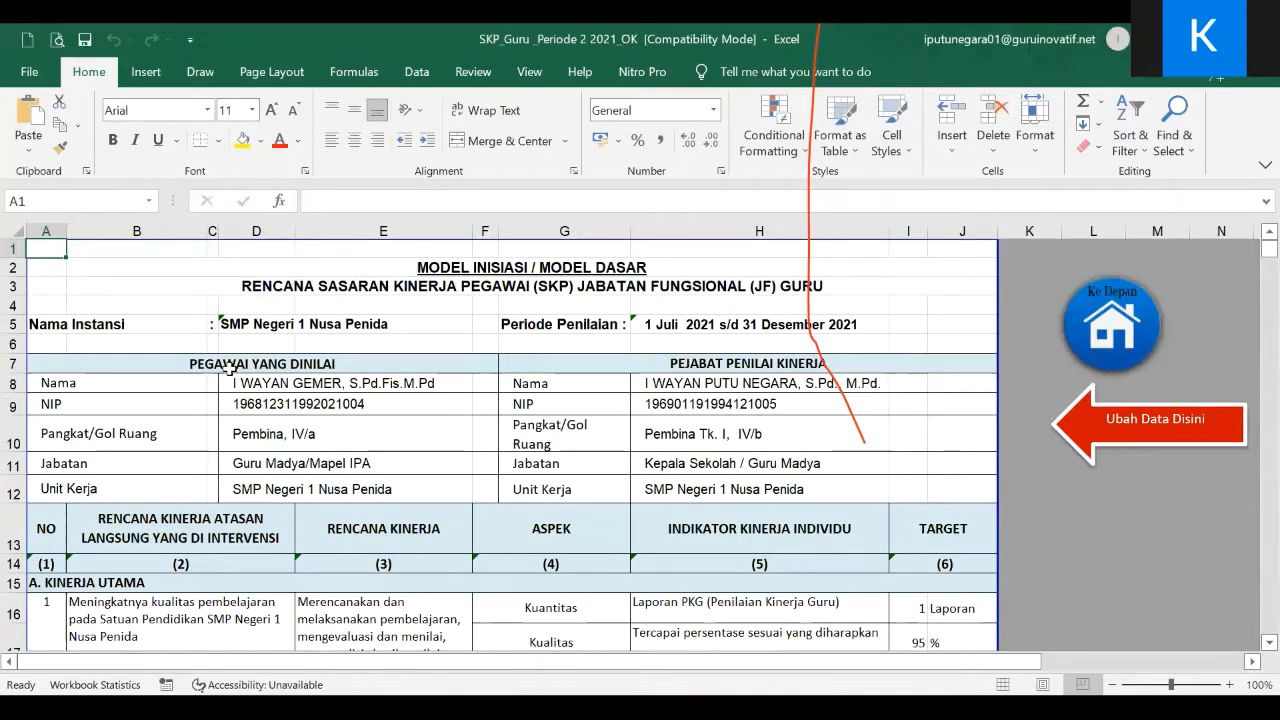
left_click(230, 321)
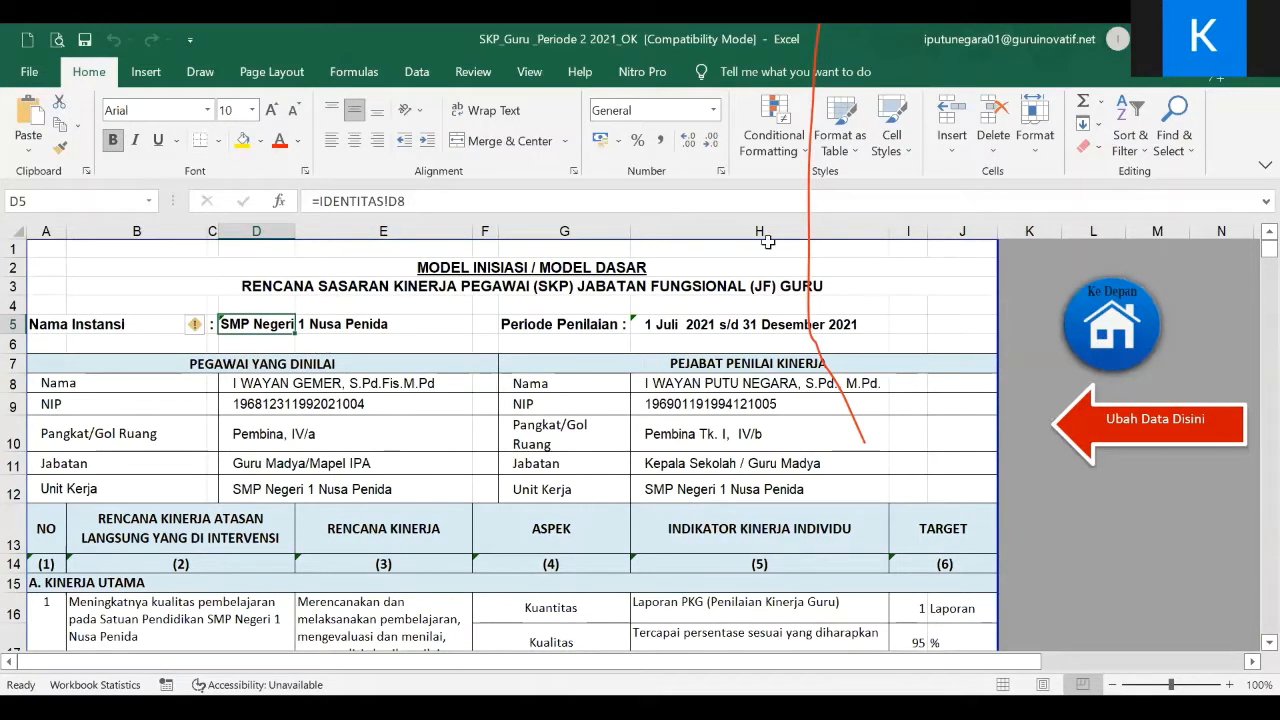
left_click(1100, 345)
left_click(655, 375)
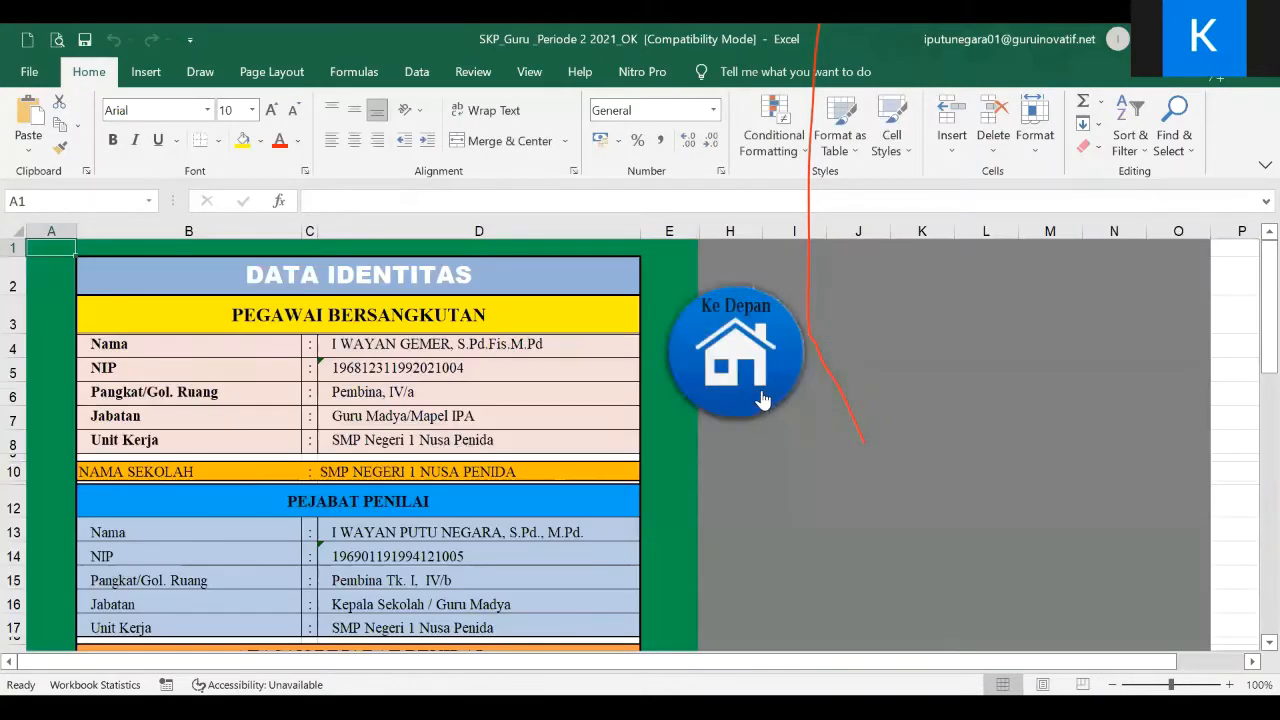
left_click(745, 375)
Open the July–December Rencana SKP sheet and review its institution, assessment period and employee header
left_click(1024, 508)
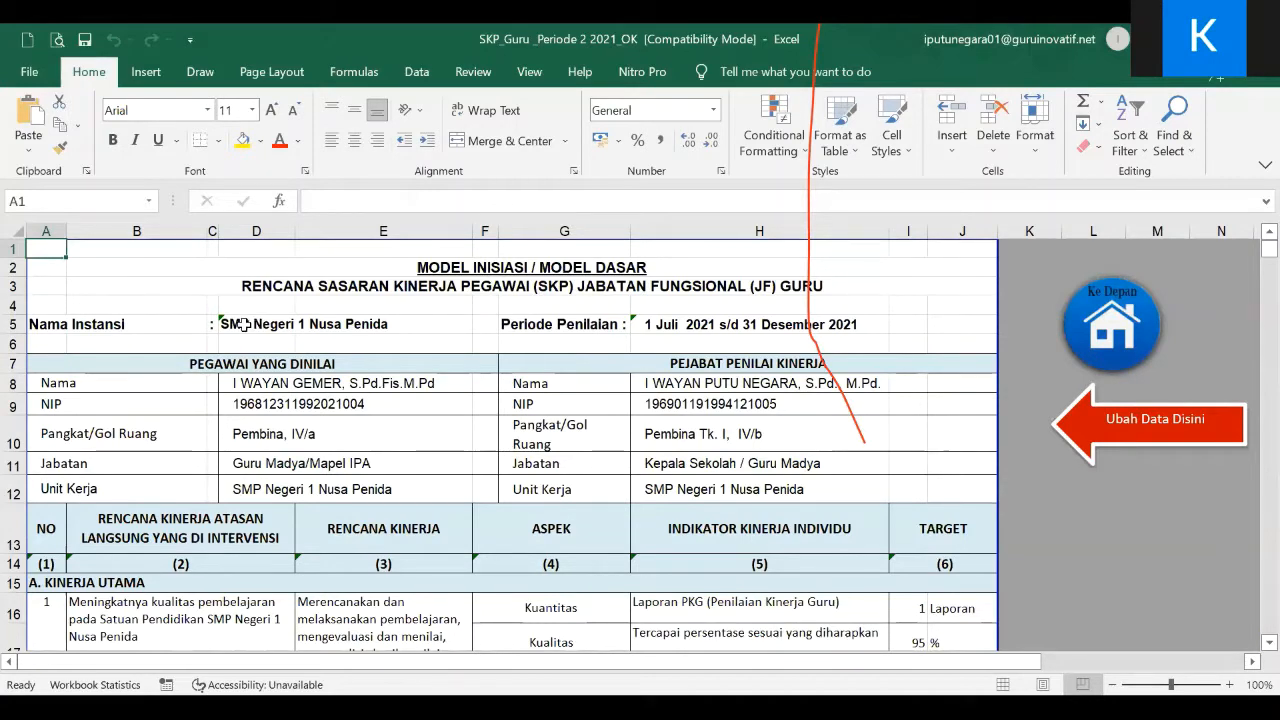
scroll(340, 360, "down", 1)
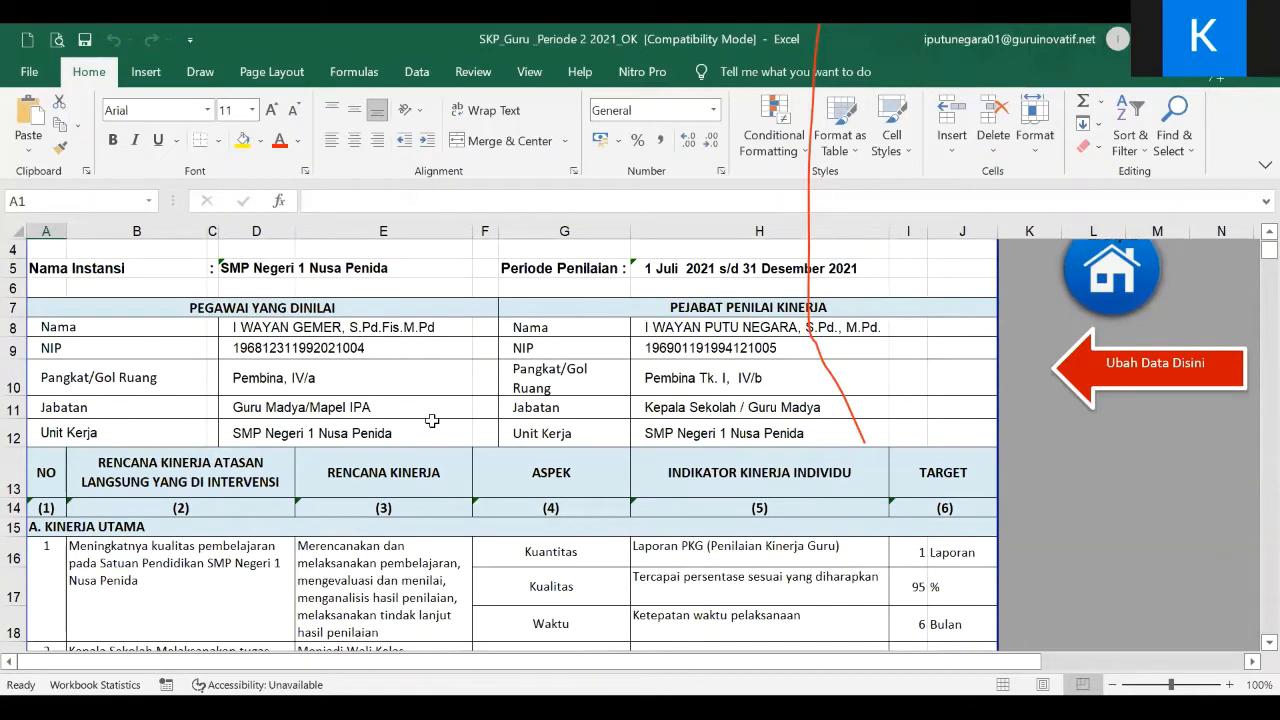
scroll(437, 420, "up", 1)
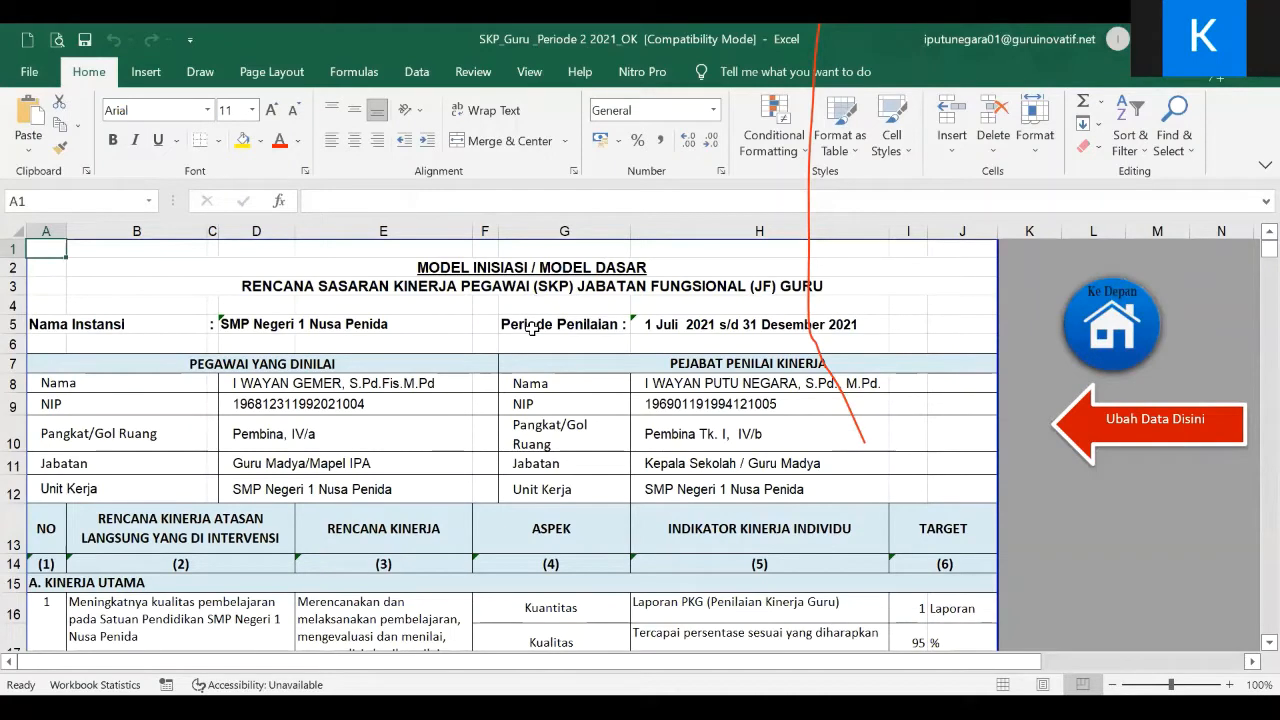
Examine the Kinerja Utama section of the Rencana SKP, including its work plans, aspects, individual indicators and targets
scroll(531, 329, "down", 2)
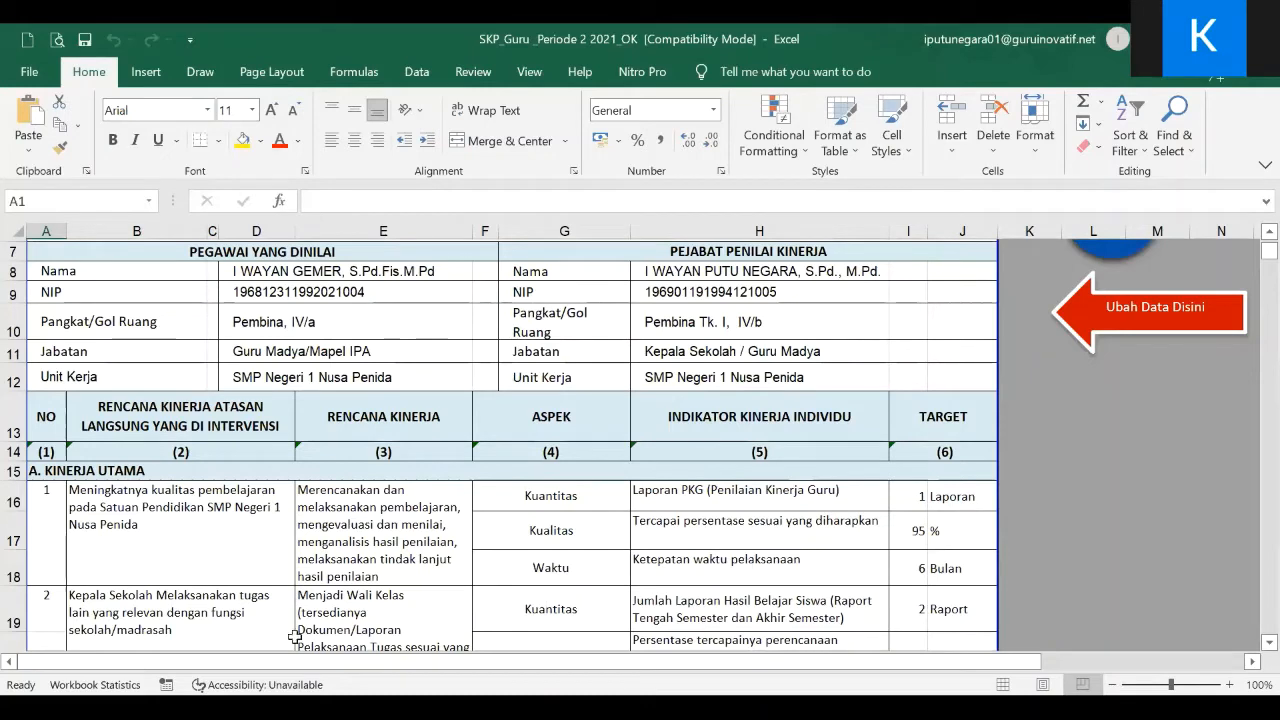
scroll(265, 594, "down", 2)
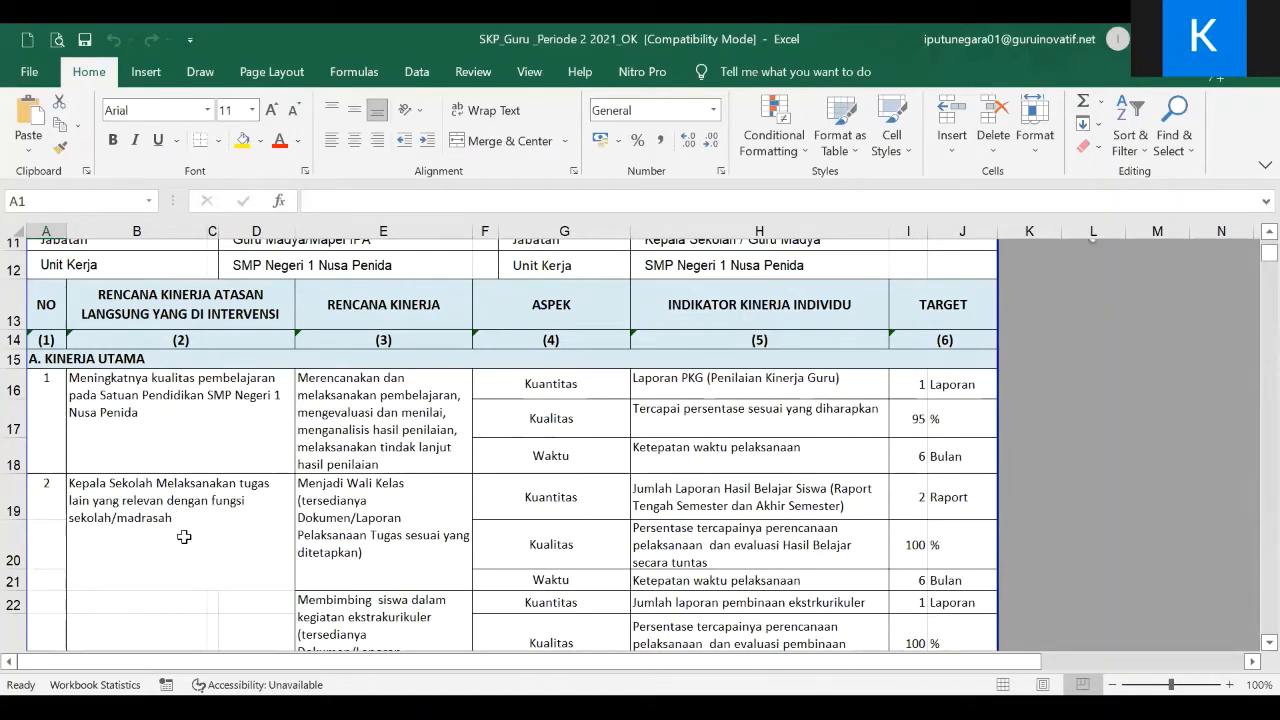
scroll(439, 547, "down", 1)
scroll(439, 547, "down", 1)
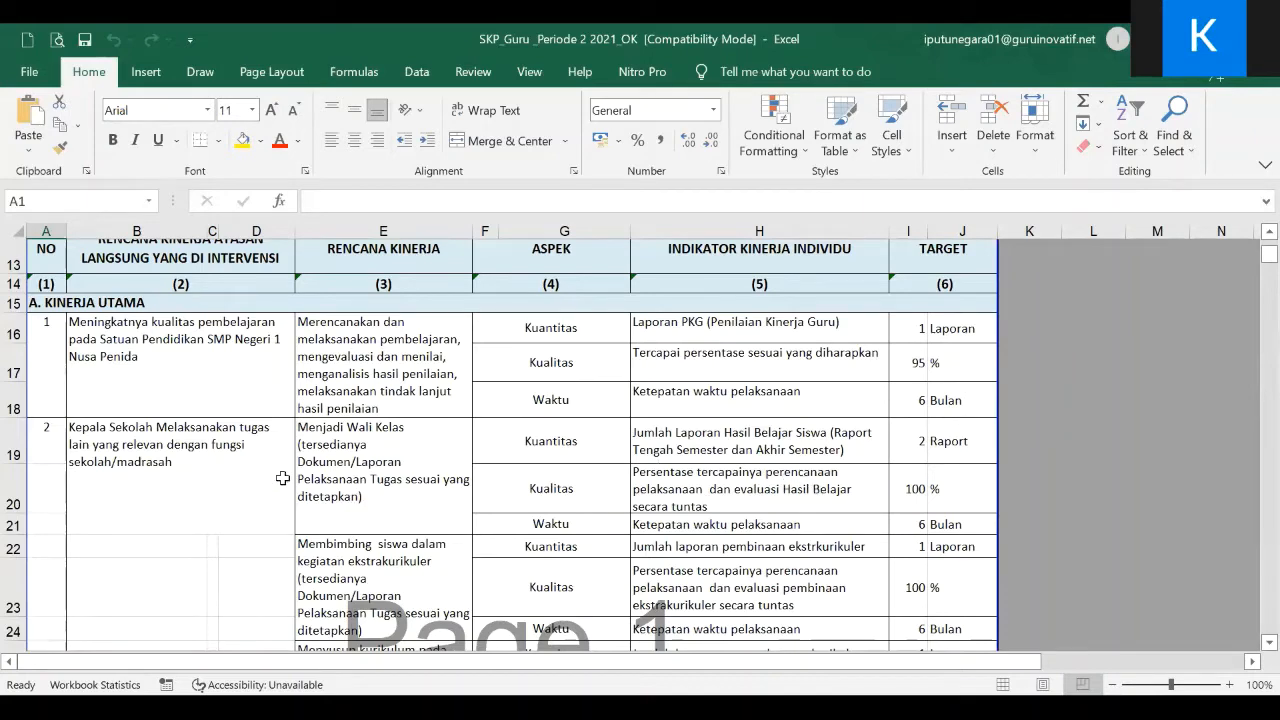
scroll(358, 475, "down", 1)
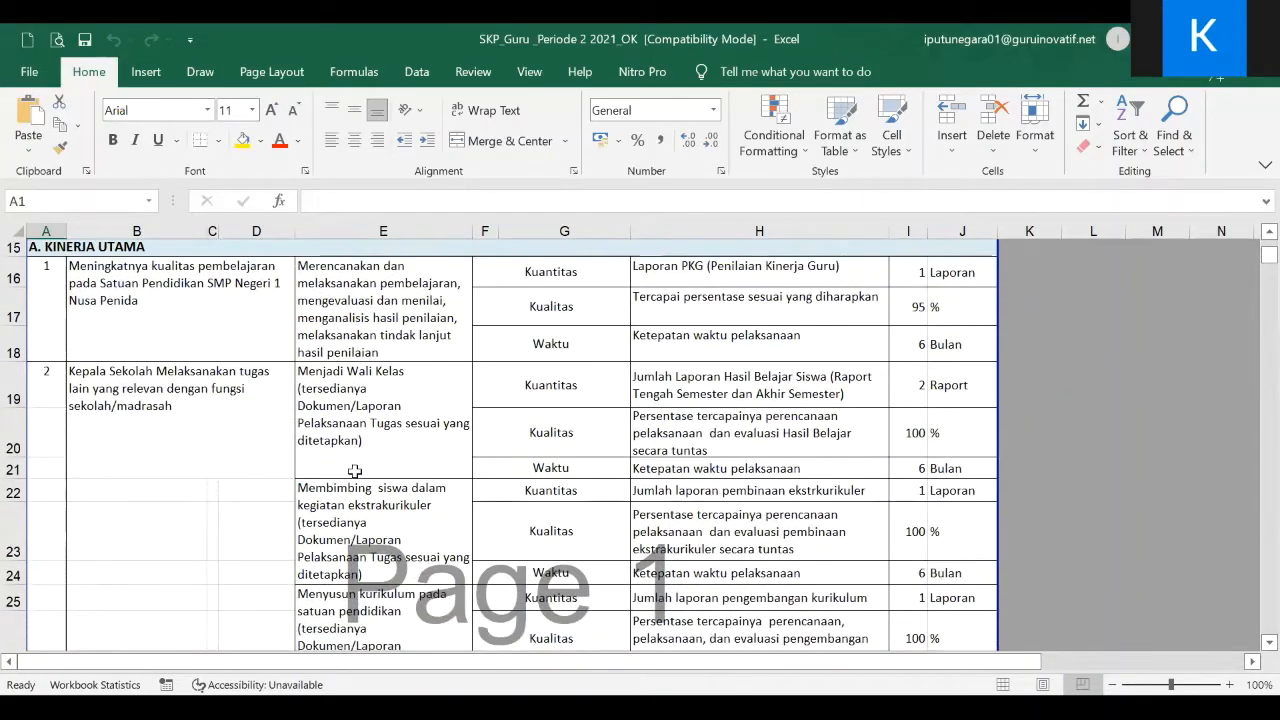
scroll(372, 496, "down", 1)
scroll(377, 500, "down", 1)
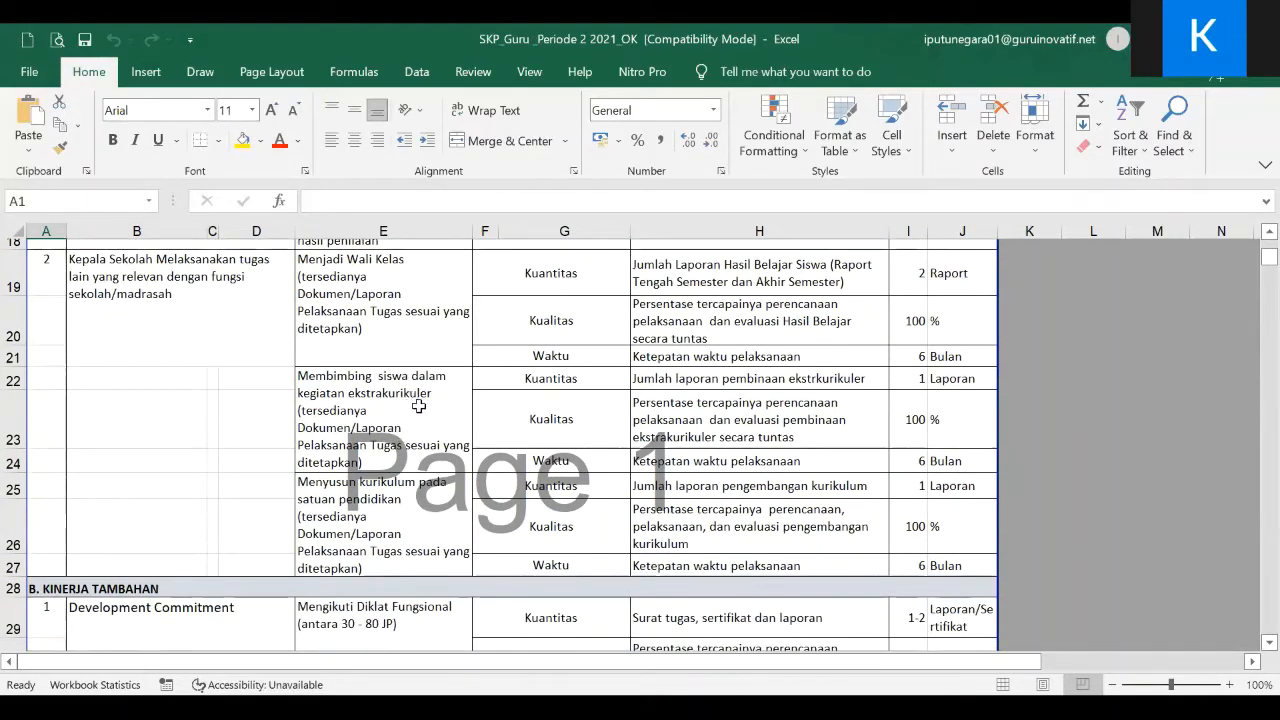
scroll(395, 455, "down", 2)
scroll(393, 461, "up", 1)
scroll(393, 461, "up", 3)
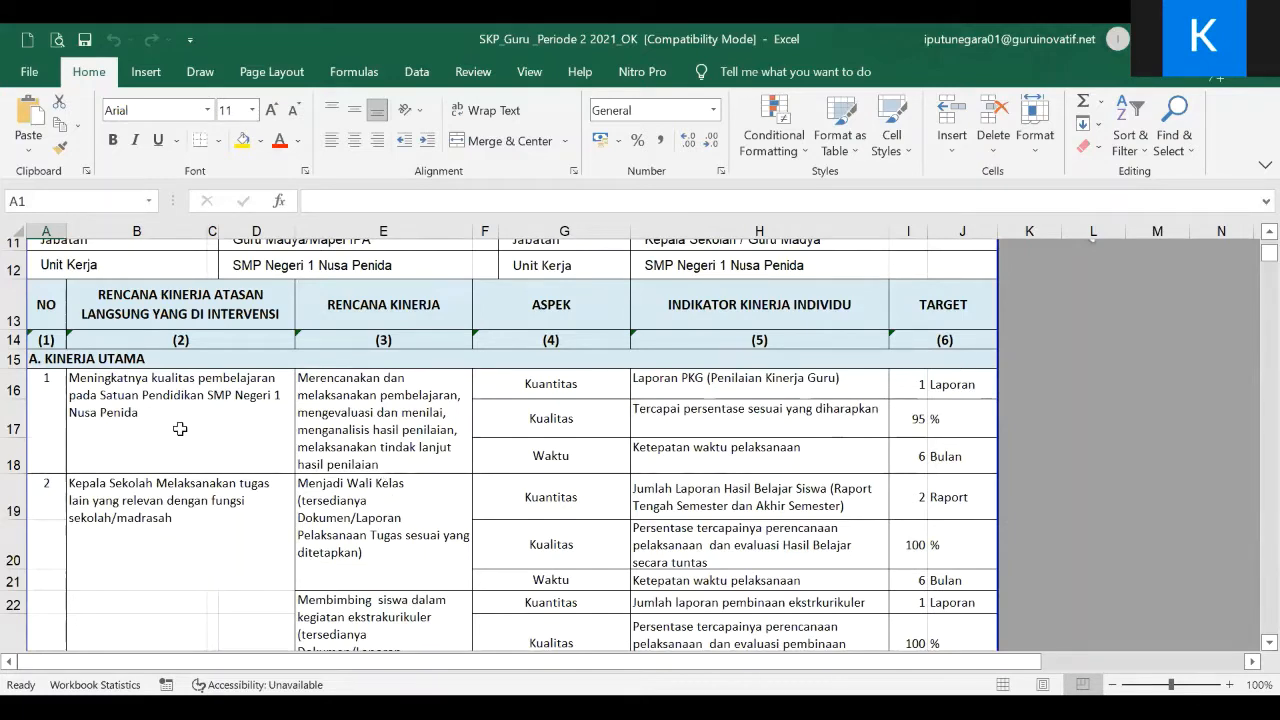
Examine the Development Commitment entry under Kinerja Tambahan and its indicators, comparing it with the Kinerja Utama rows
scroll(362, 520, "down", 4)
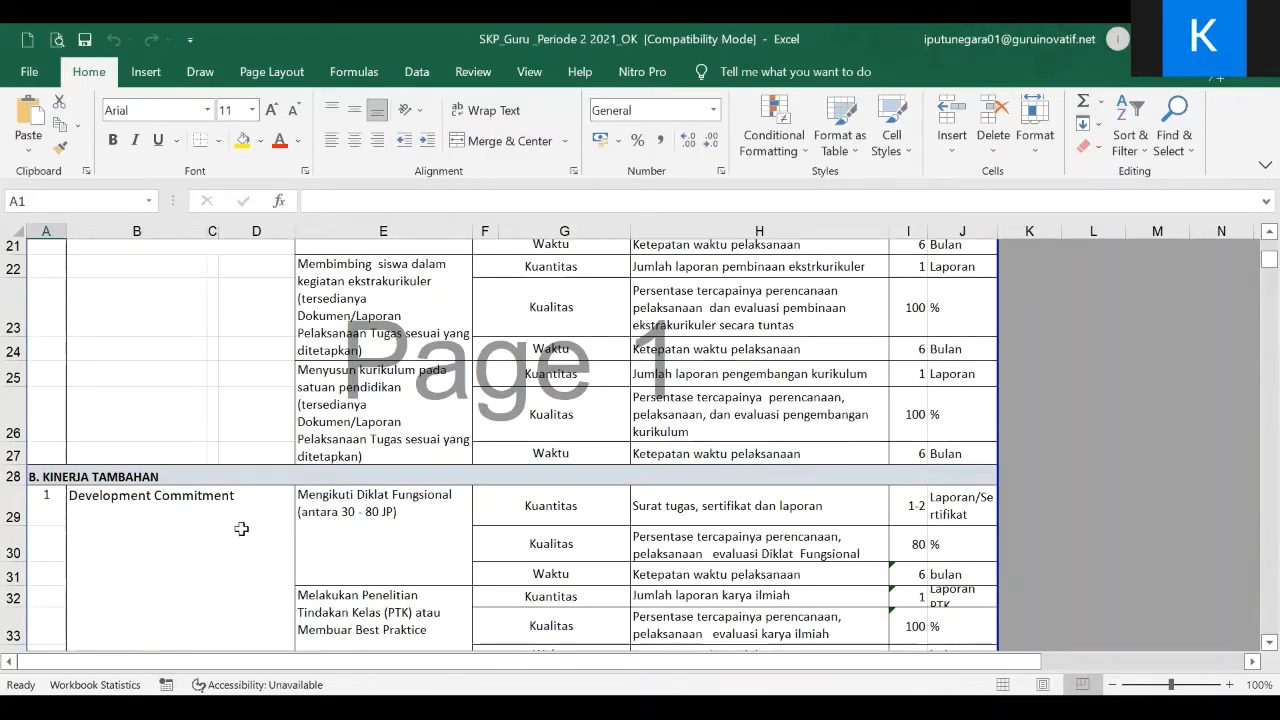
left_click(192, 505)
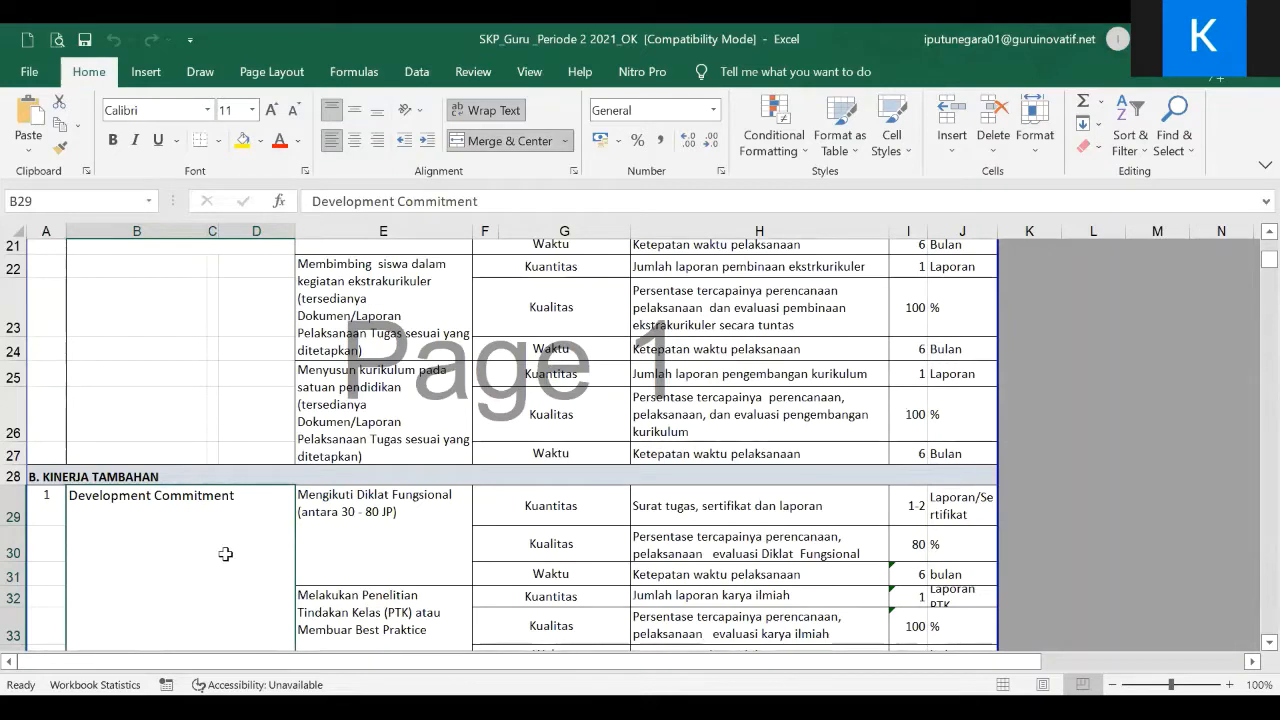
scroll(428, 548, "up", 5)
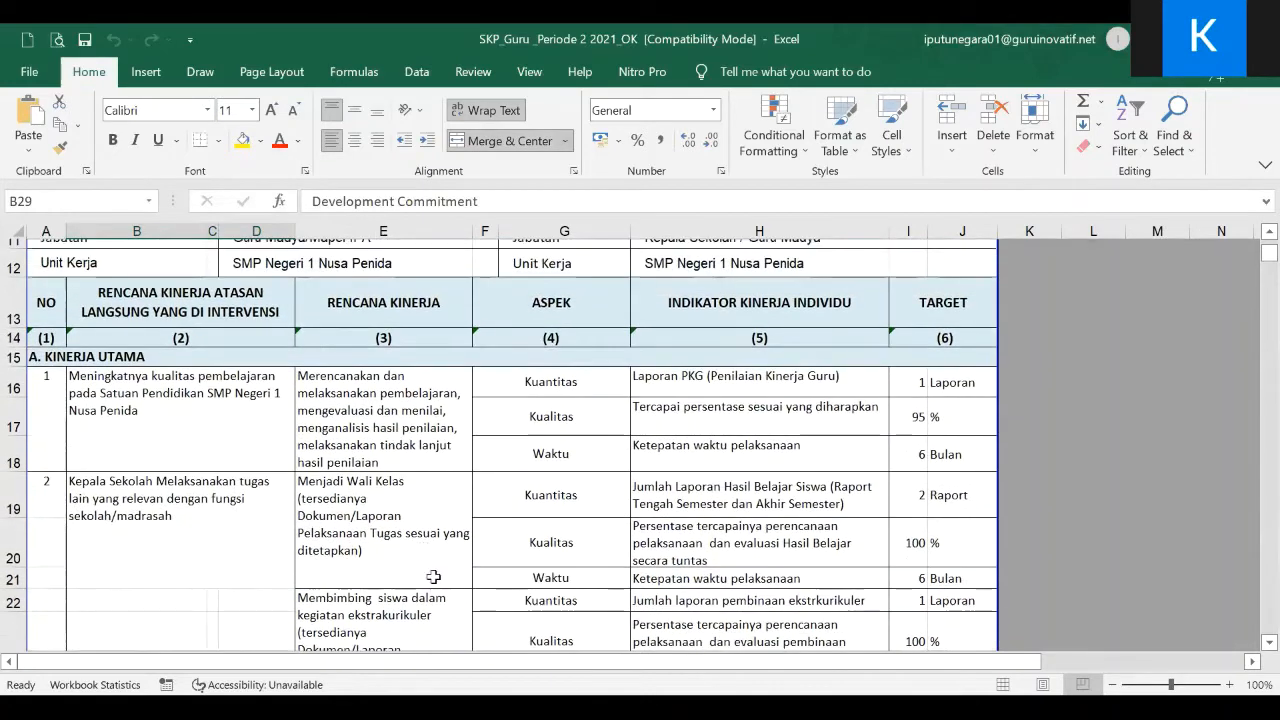
scroll(433, 577, "down", 4)
scroll(433, 577, "down", 1)
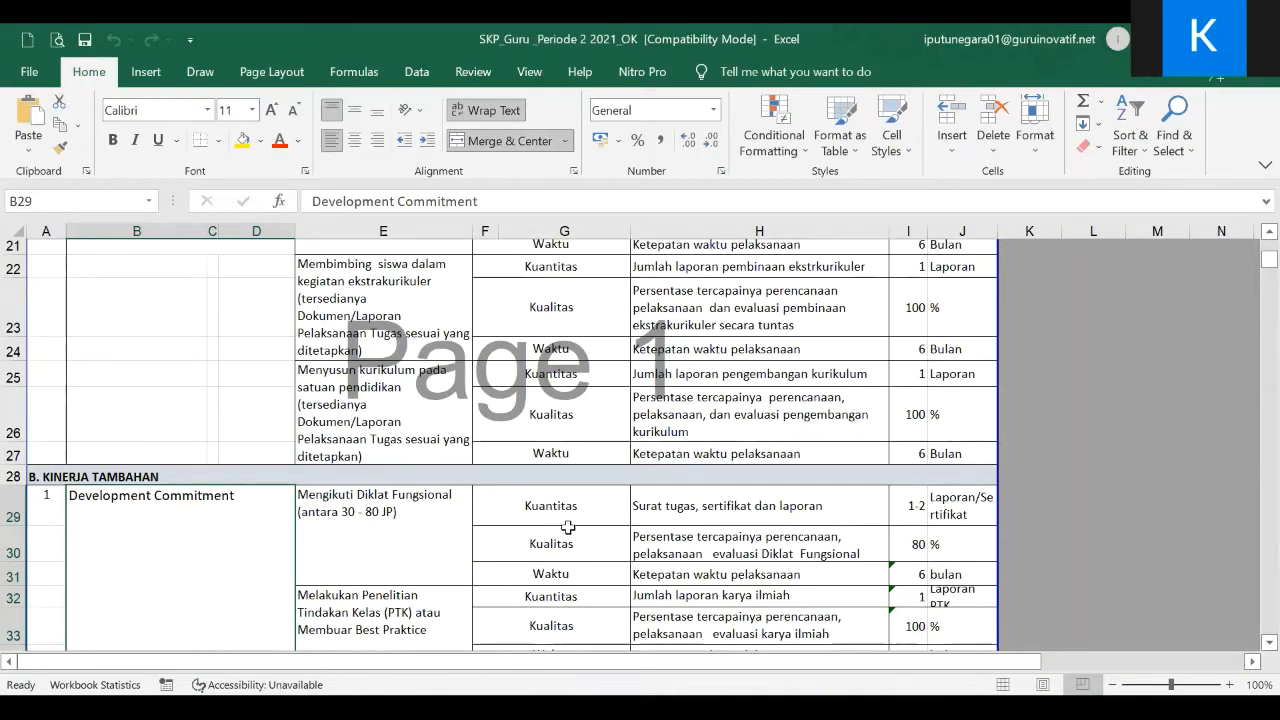
left_click(716, 510)
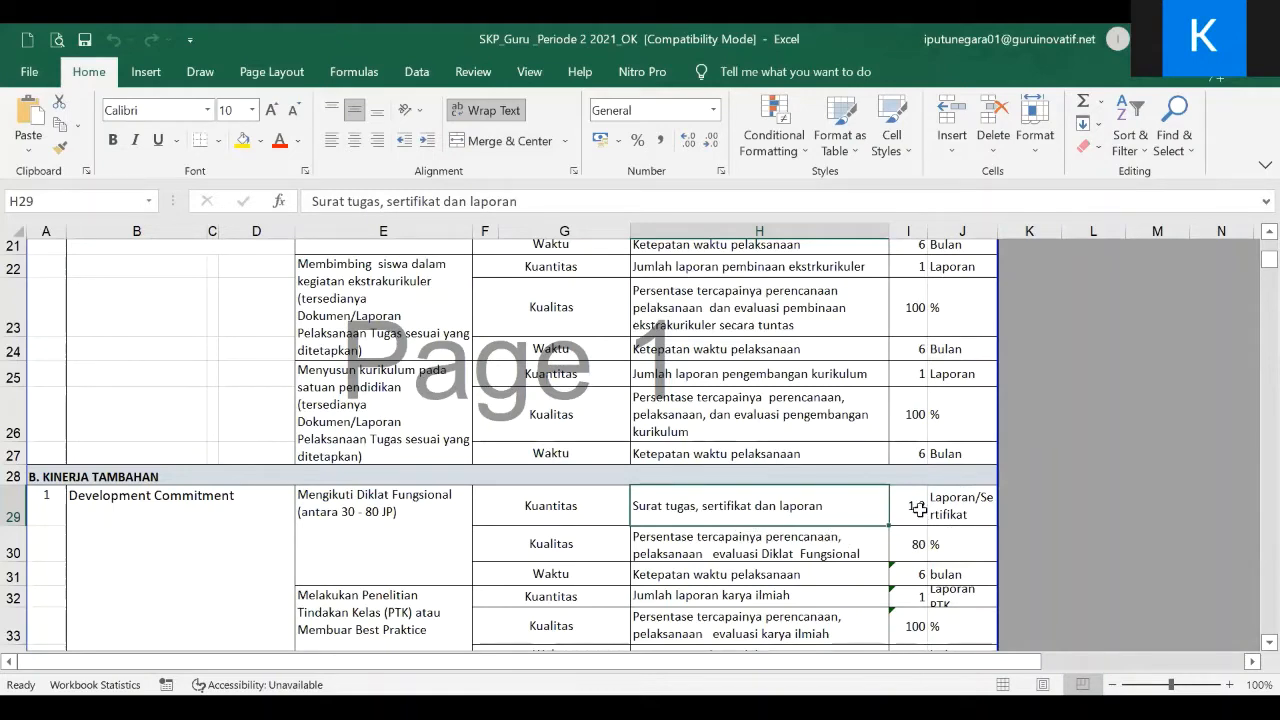
scroll(919, 507, "up", 3)
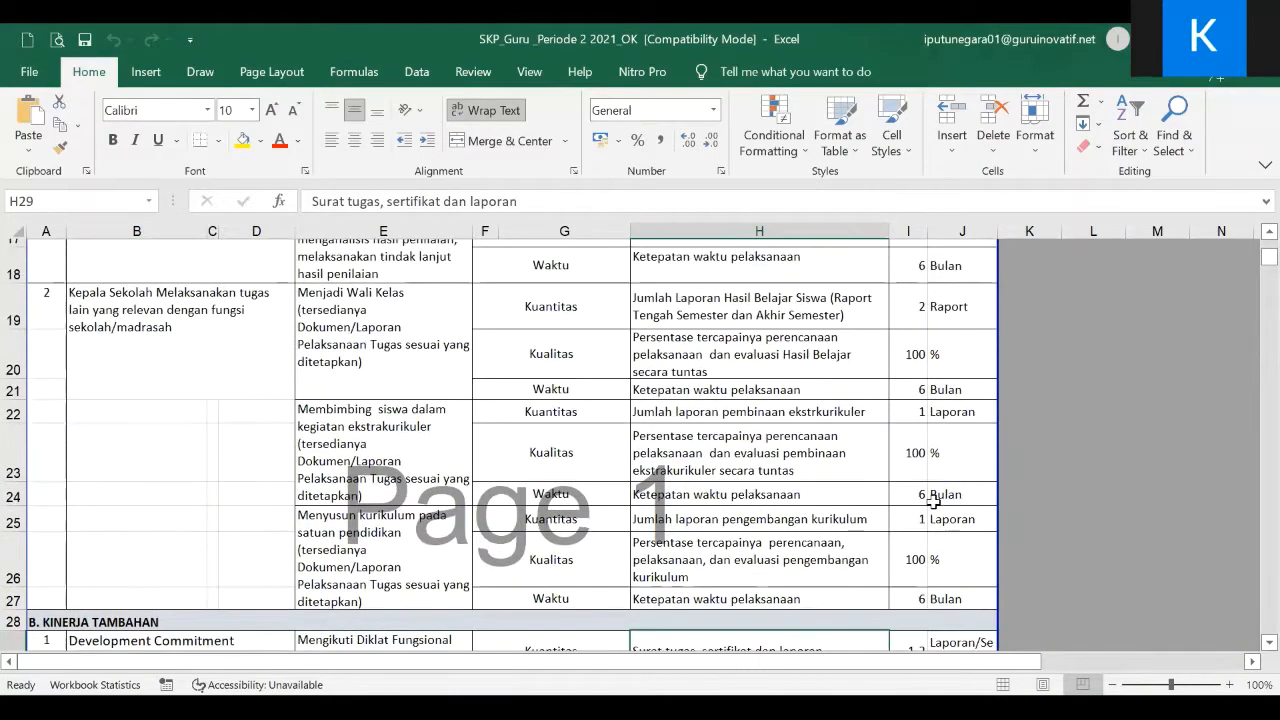
scroll(939, 502, "down", 4)
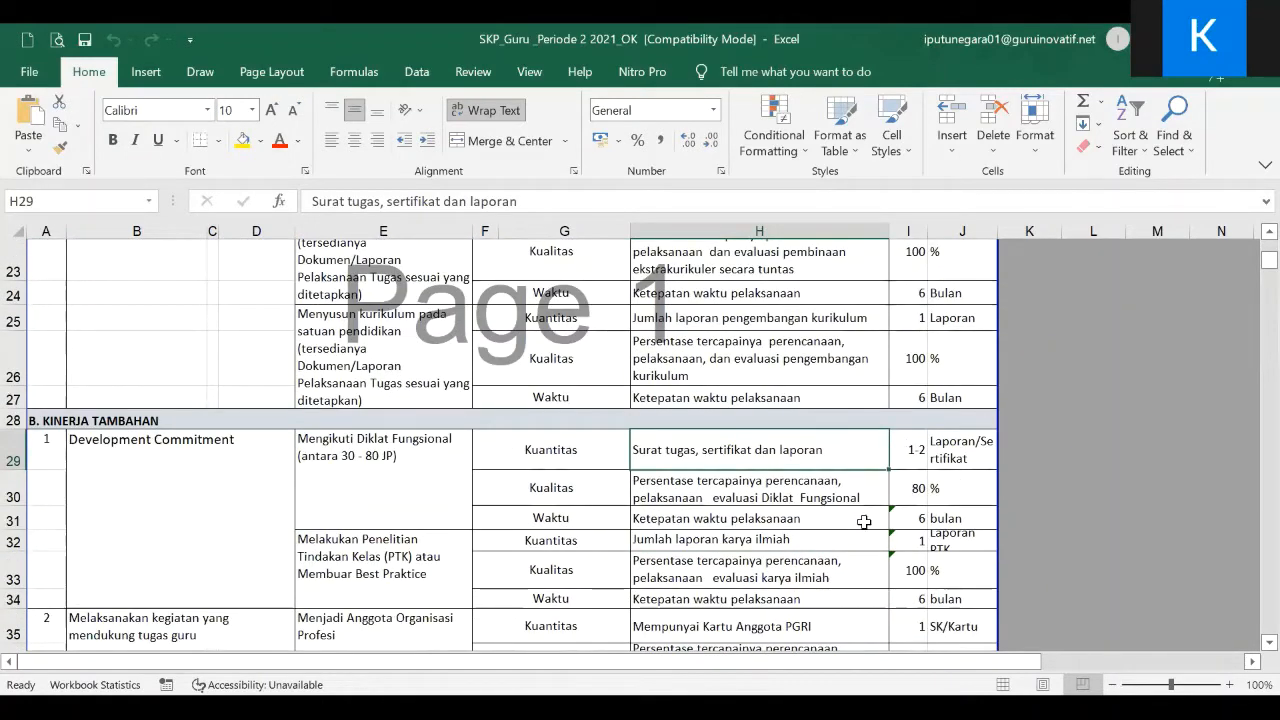
Review the teacher support and workshop activities under Kinerja Tambahan, then return to the main menu
scroll(864, 522, "down", 1)
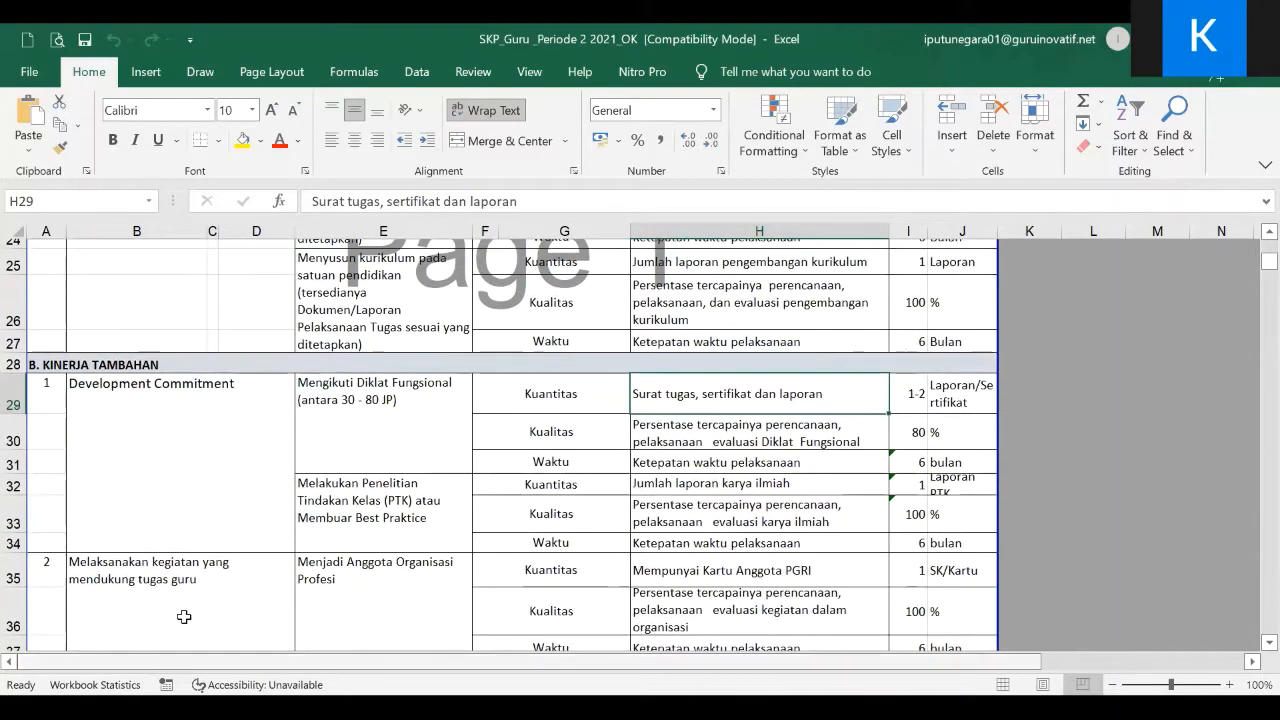
scroll(240, 600, "down", 3)
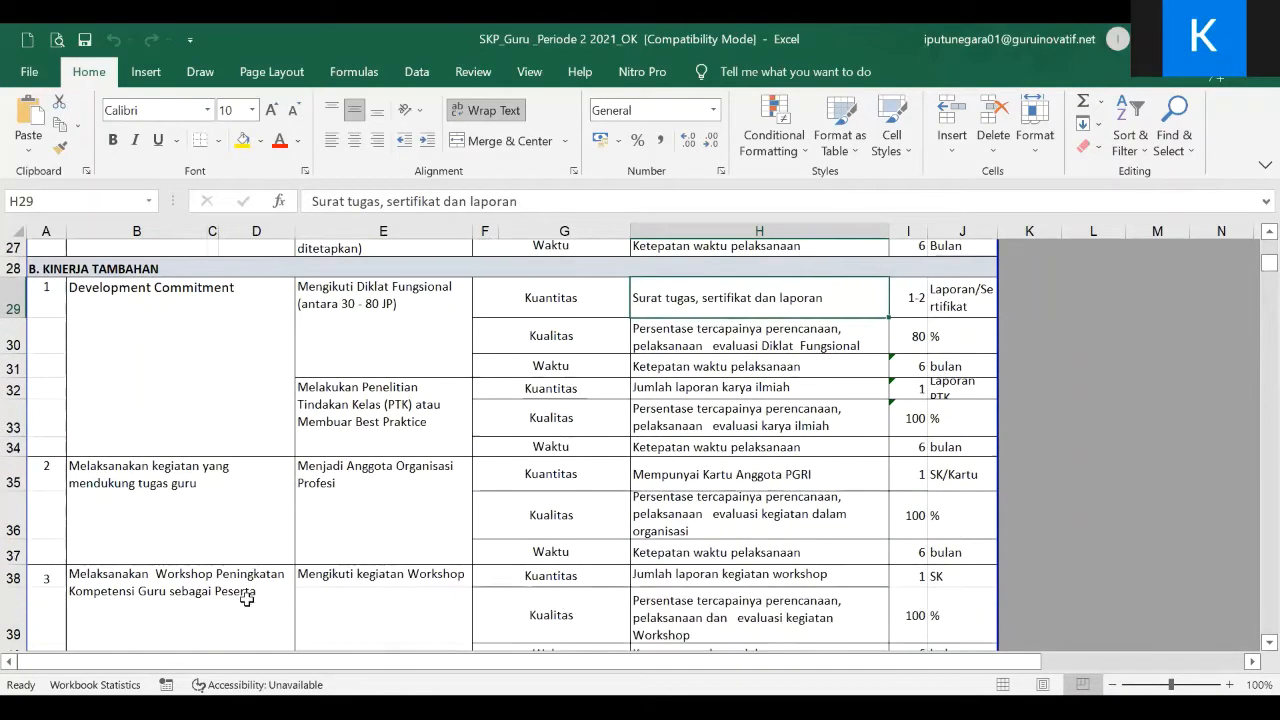
scroll(378, 562, "up", 1)
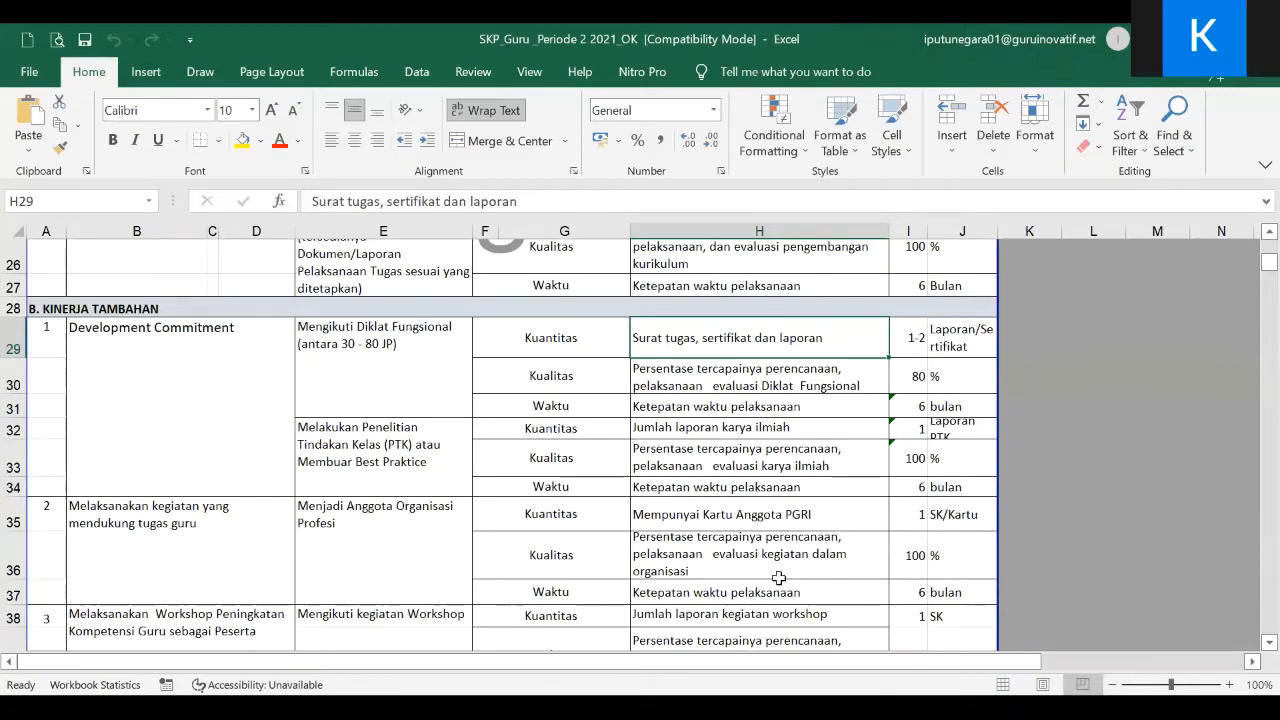
scroll(428, 586, "down", 2)
scroll(428, 586, "up", 1)
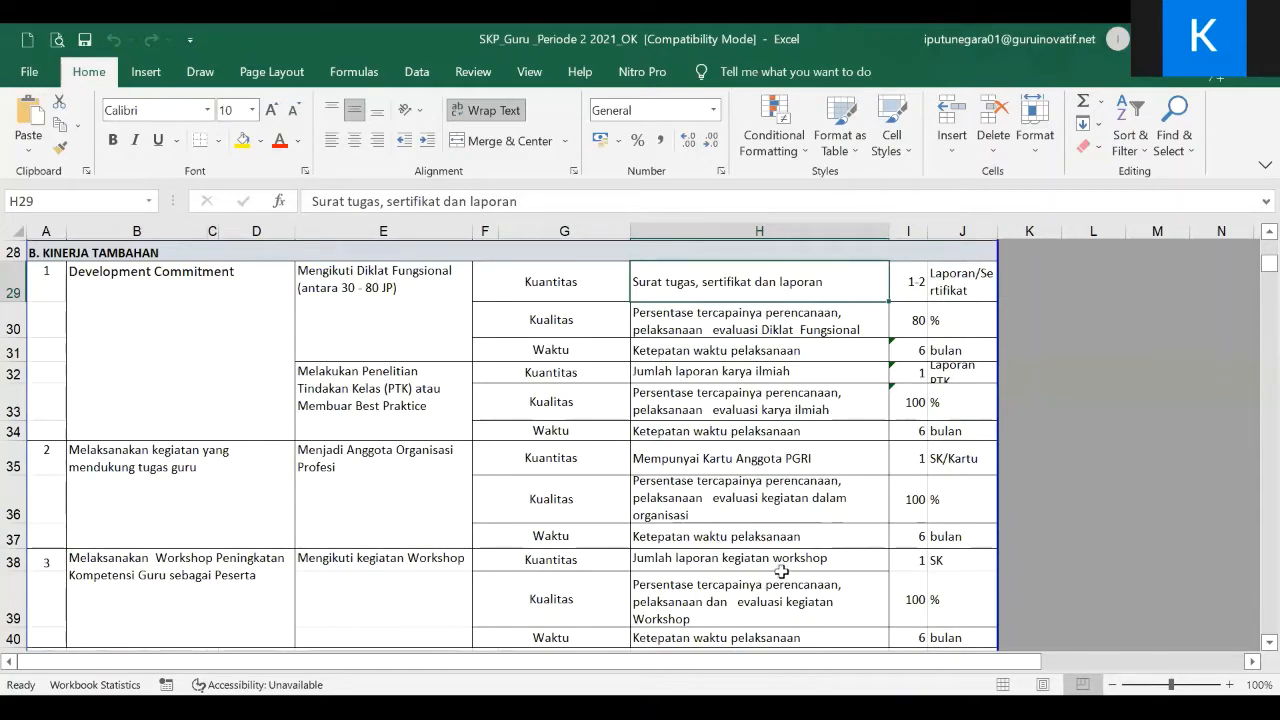
scroll(776, 564, "down", 2)
scroll(776, 560, "up", 5)
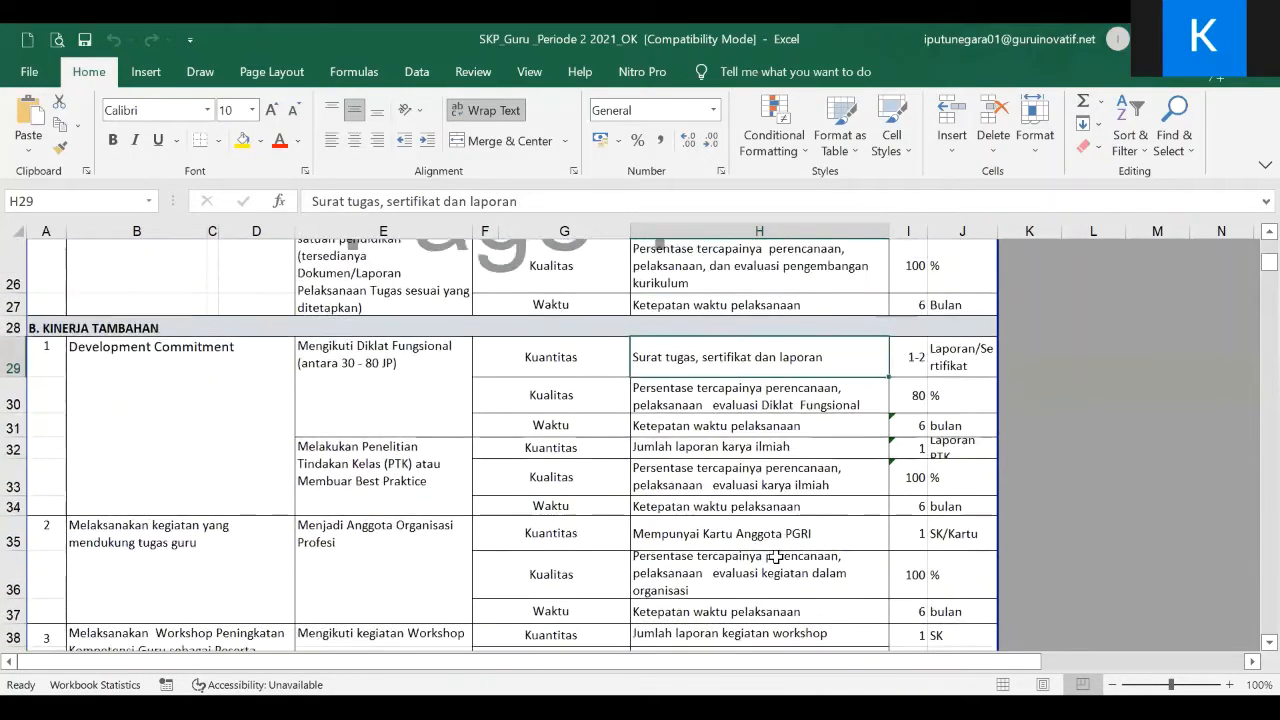
scroll(776, 556, "up", 6)
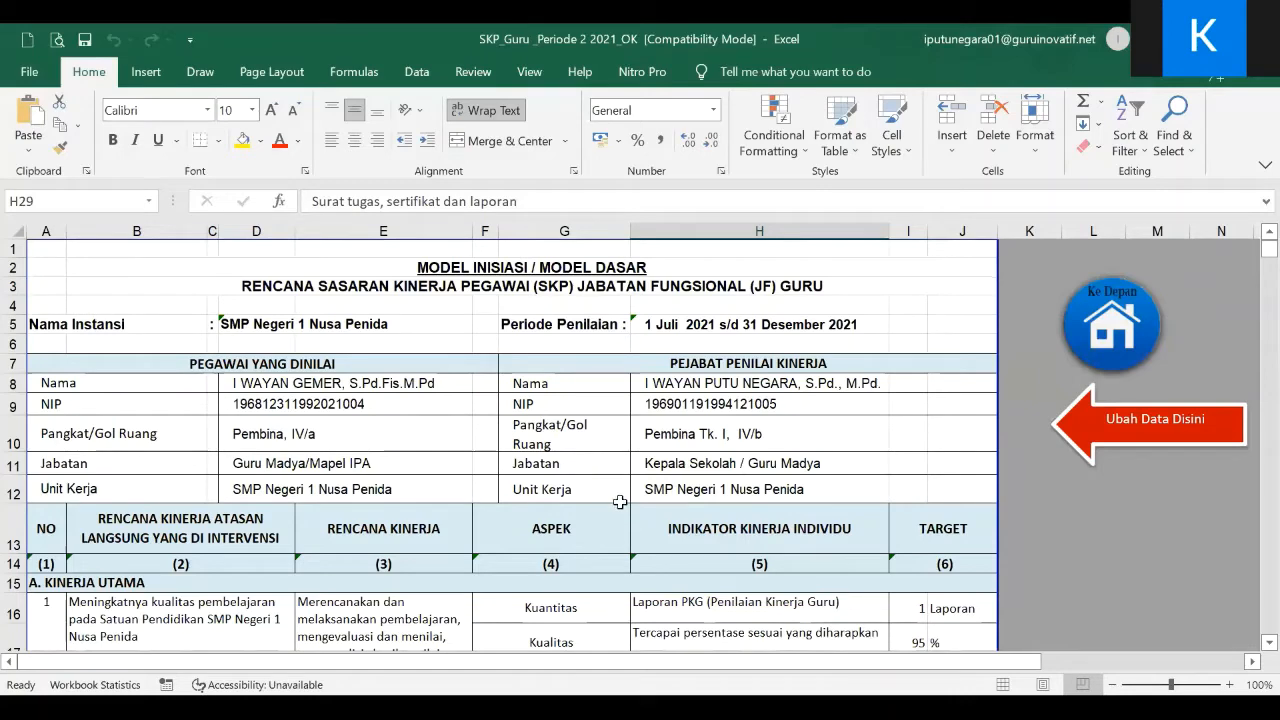
left_click(1092, 322)
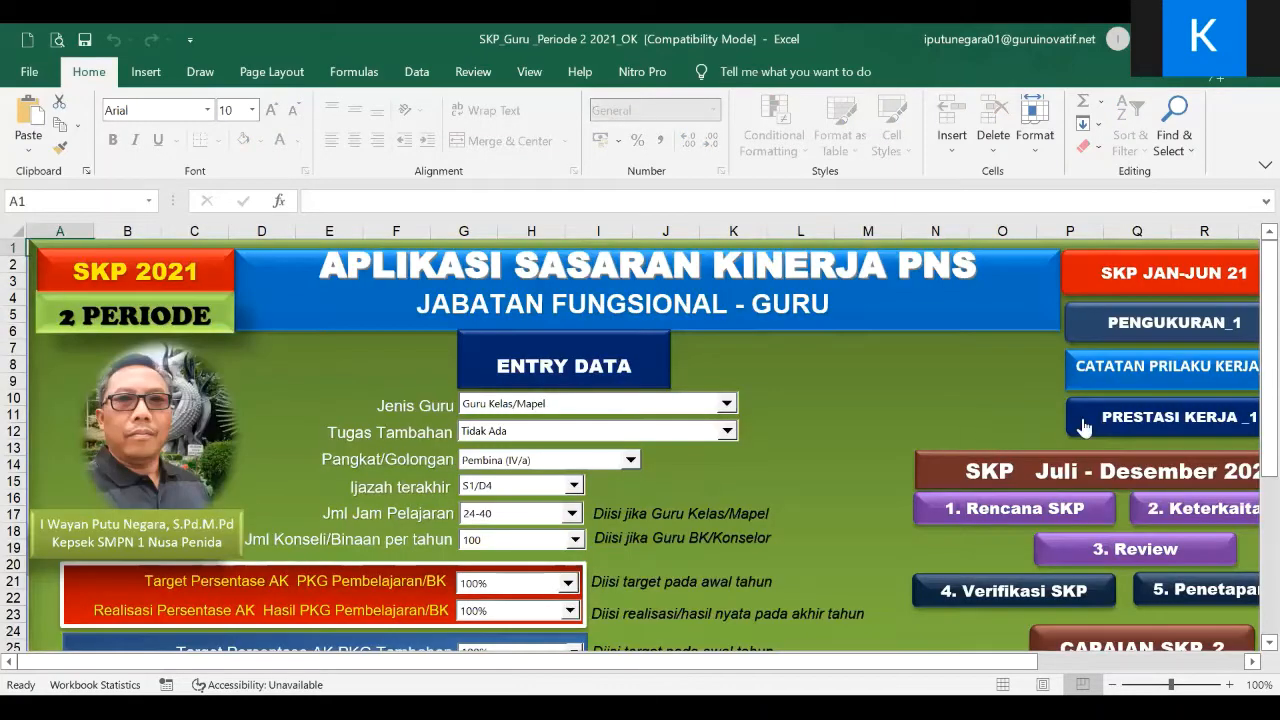
Open the July–December Keterkaitan sheet and examine the first Kinerja Utama row's related activities, PK Guru report output and credit score
left_click(1185, 517)
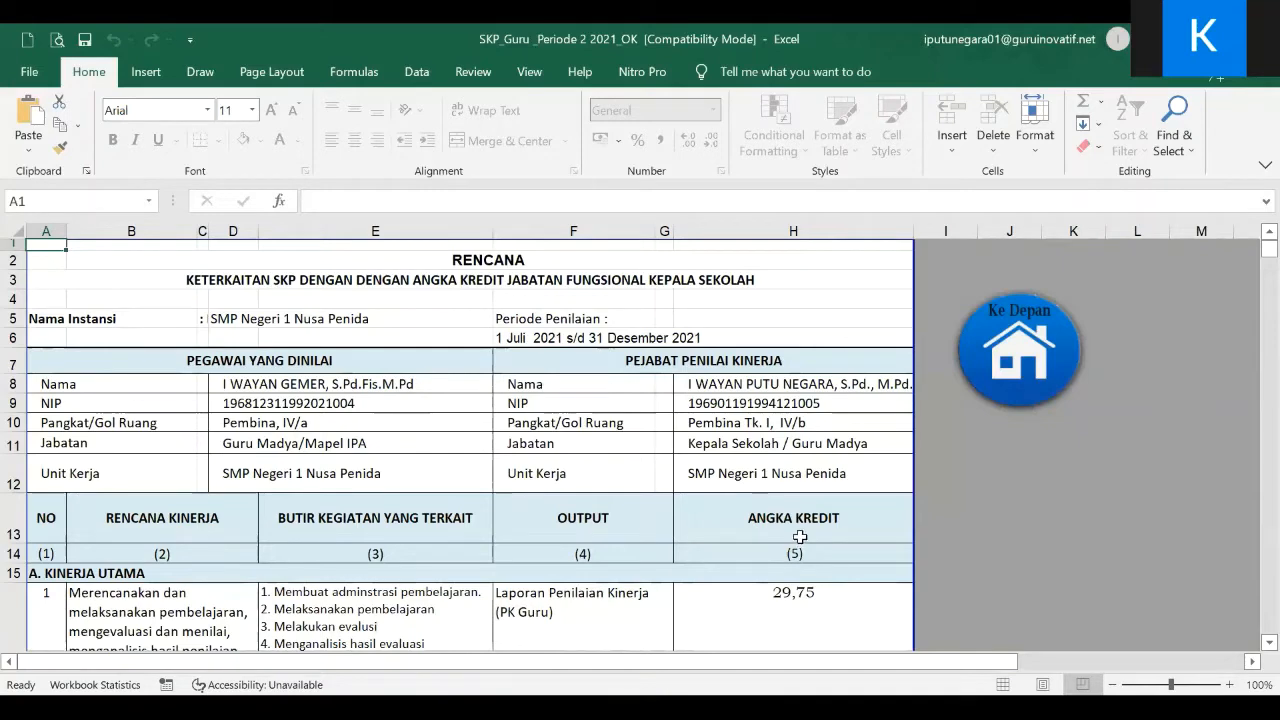
scroll(803, 528, "down", 1)
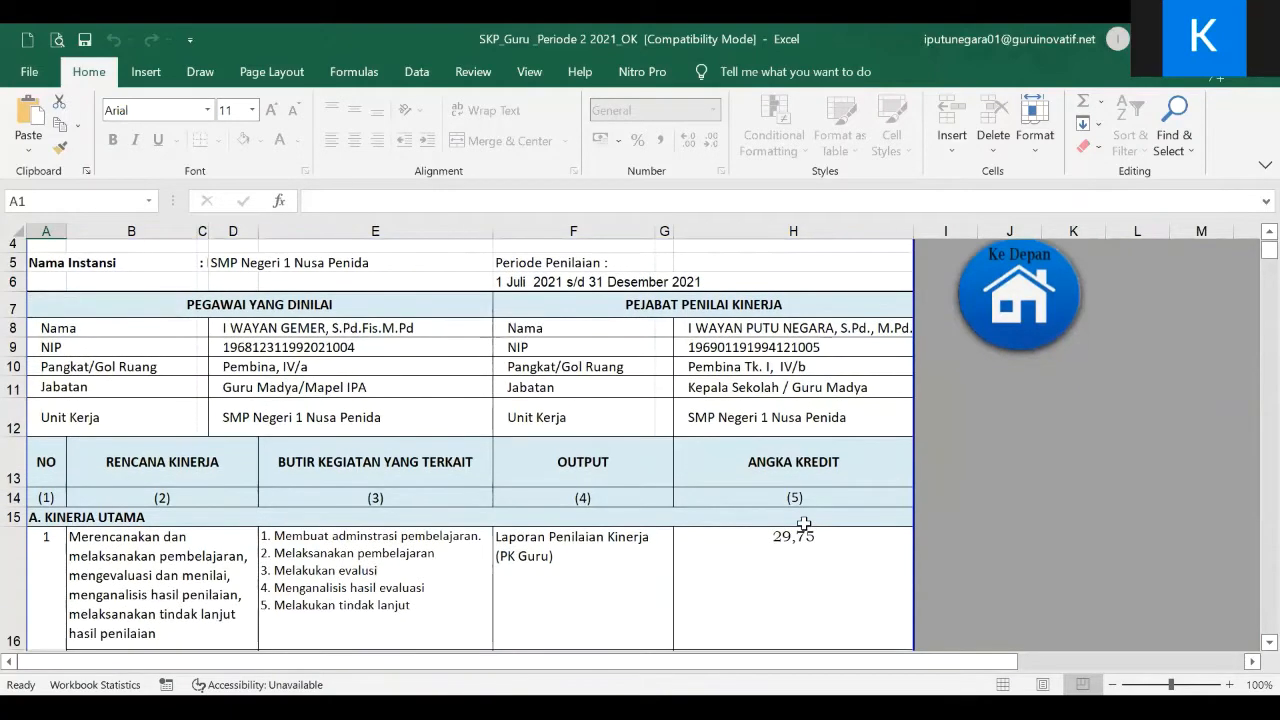
scroll(803, 525, "down", 2)
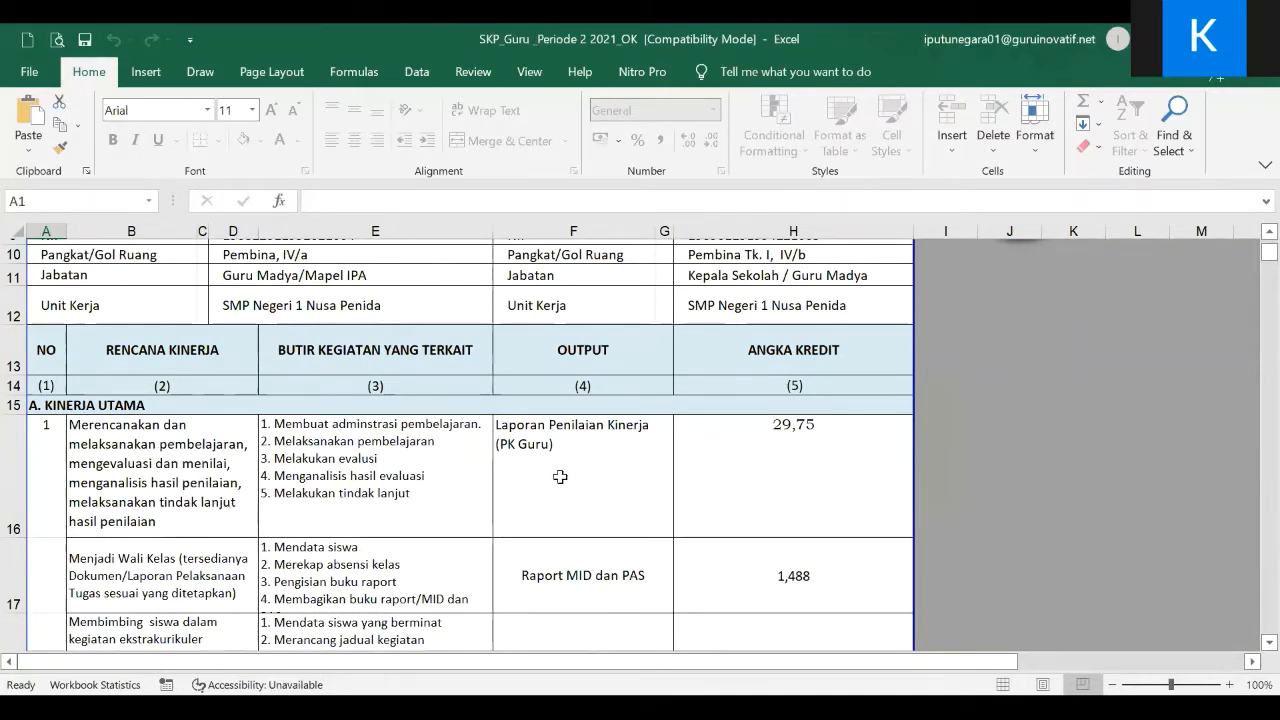
left_click(806, 457)
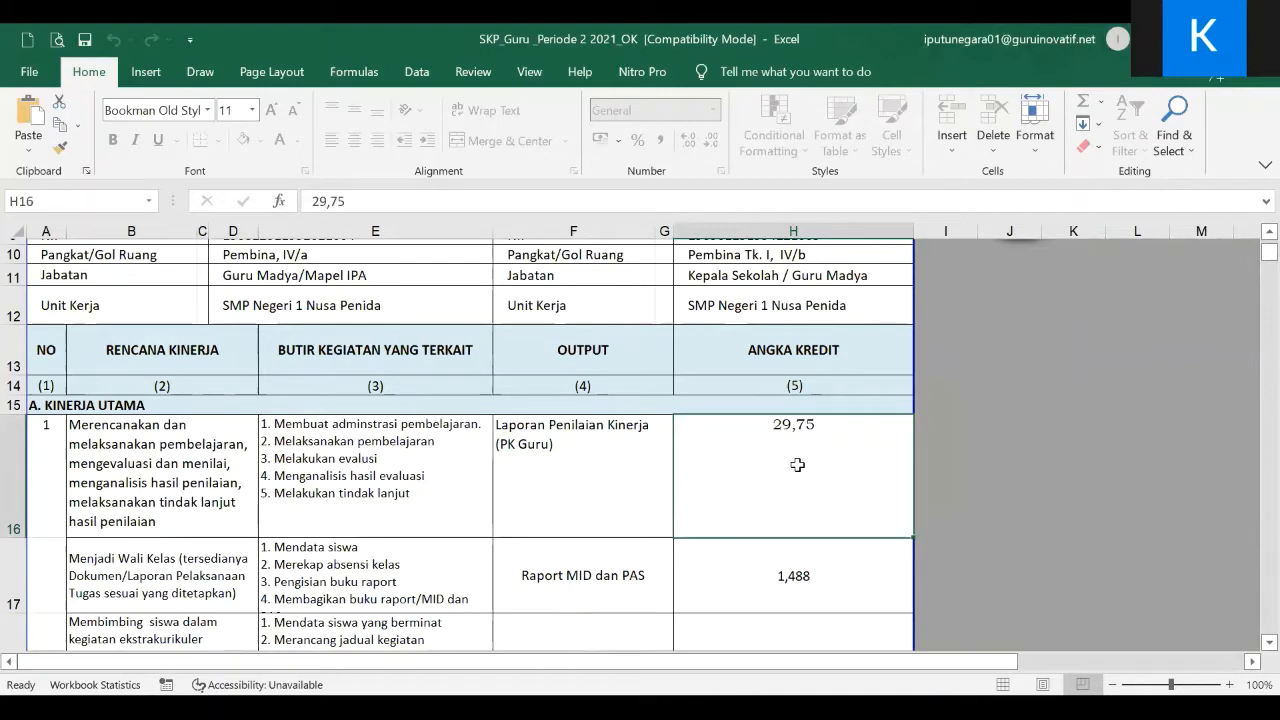
scroll(787, 470, "up", 3)
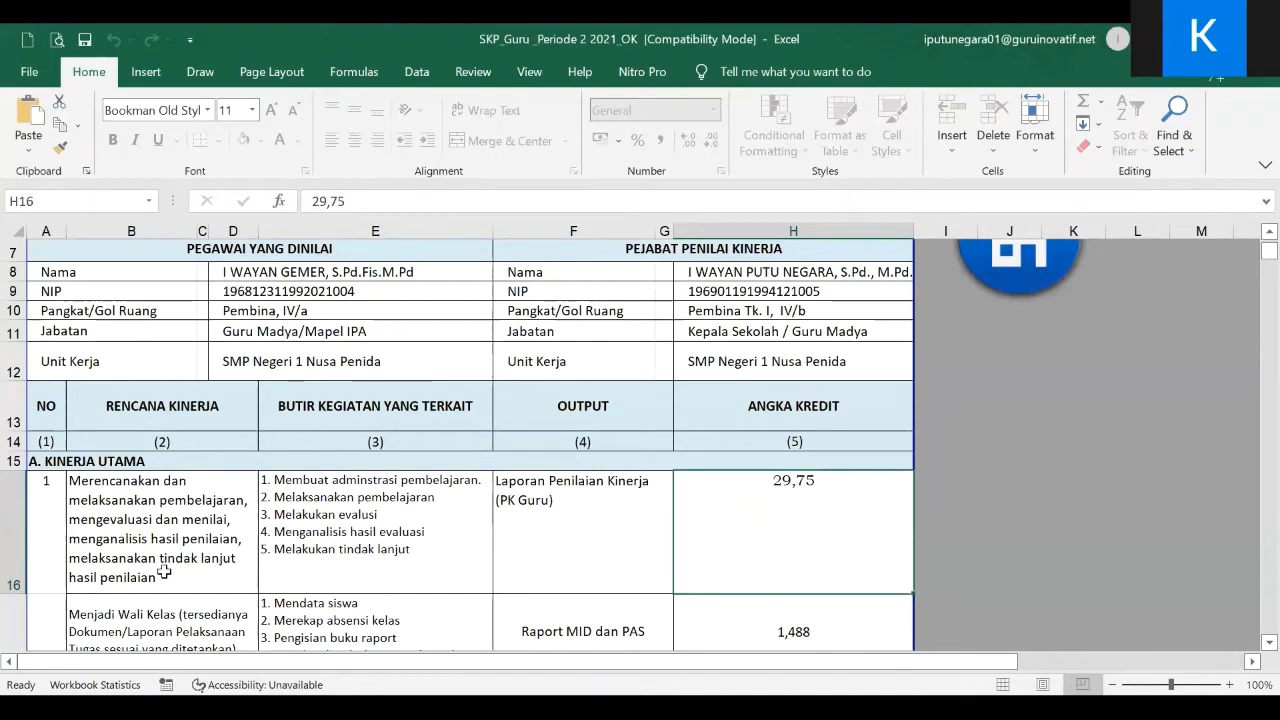
left_click(603, 513)
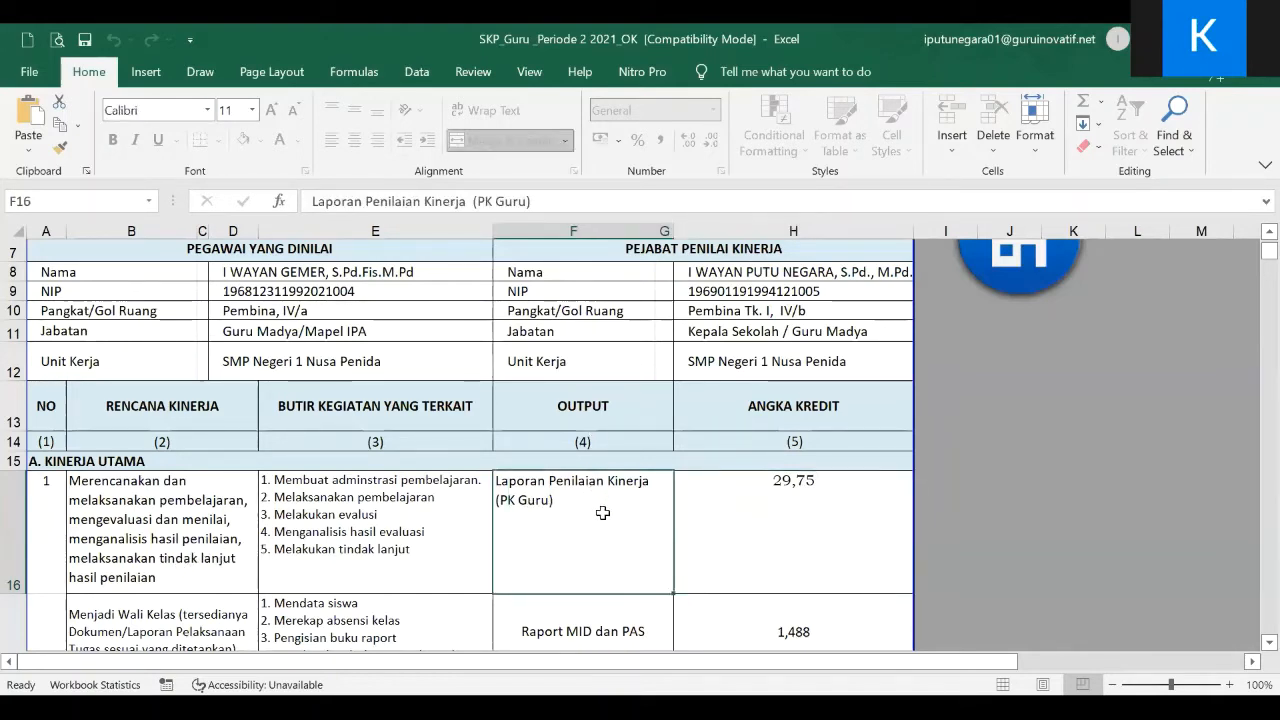
left_click(785, 510)
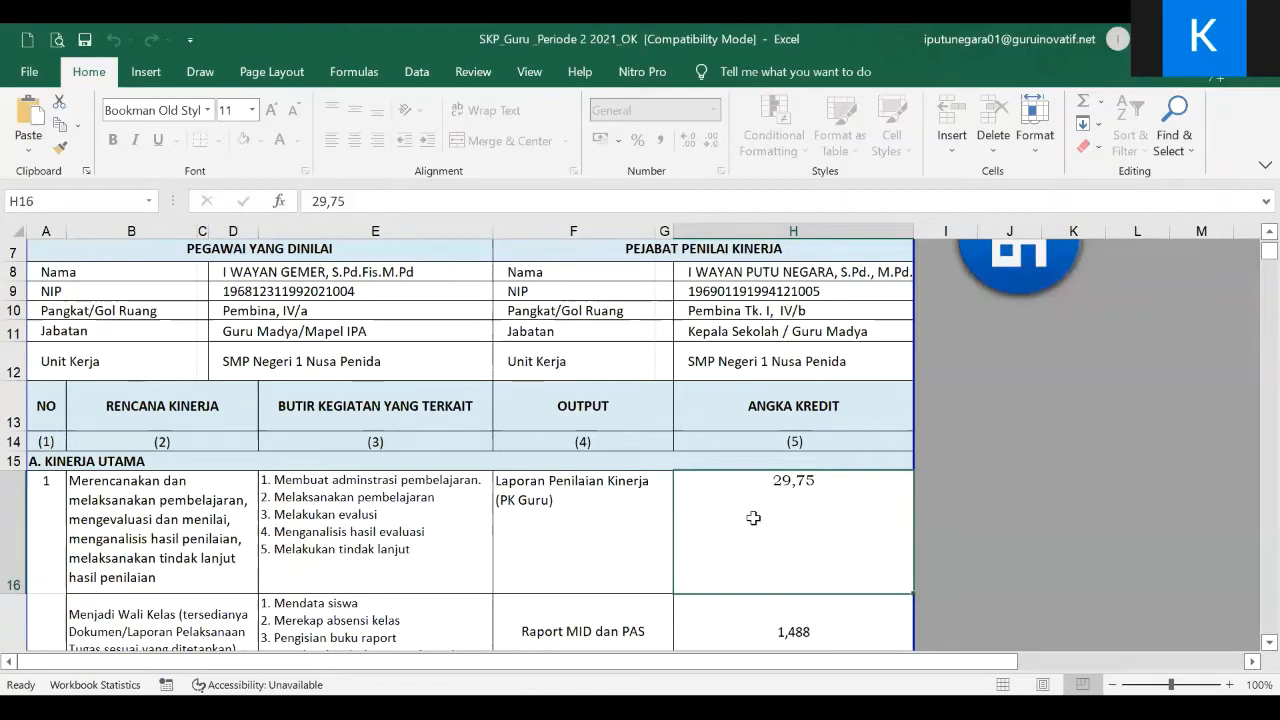
Inspect the Angka Kredit formulas for the Wali Kelas and curriculum duties, comparing them with the main teaching credit they are based on
scroll(765, 521, "down", 1)
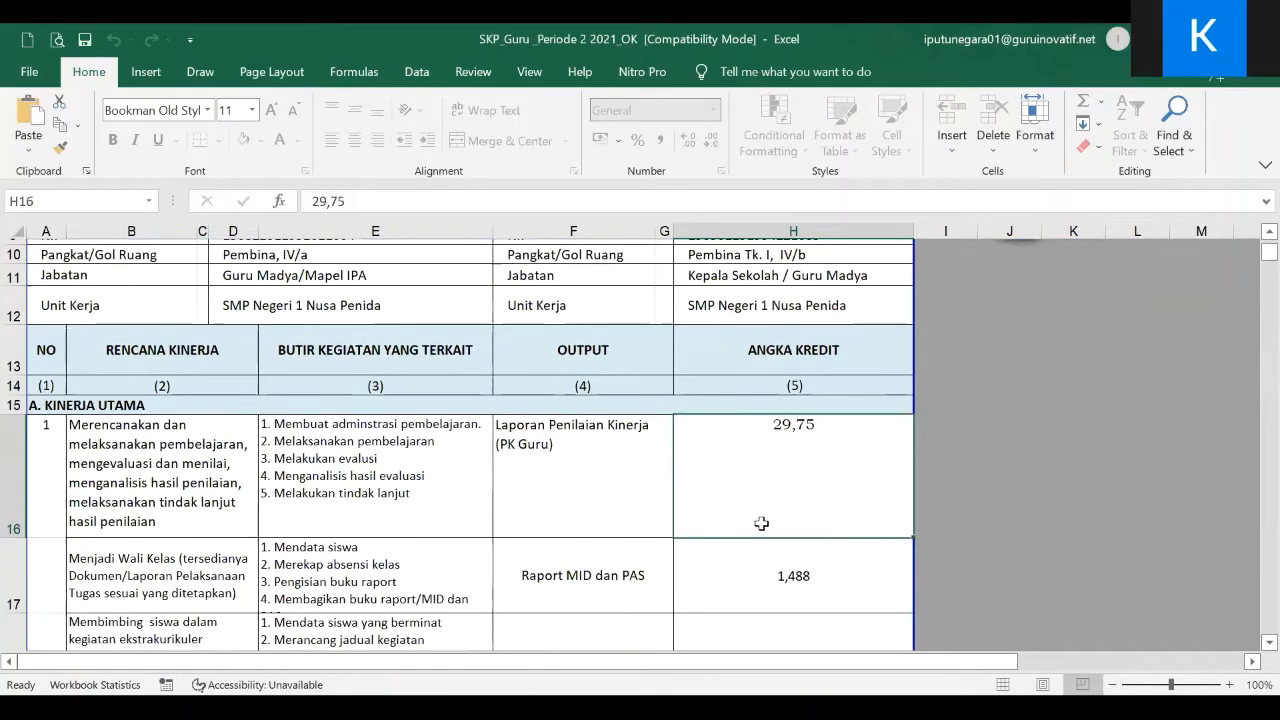
left_click(770, 581)
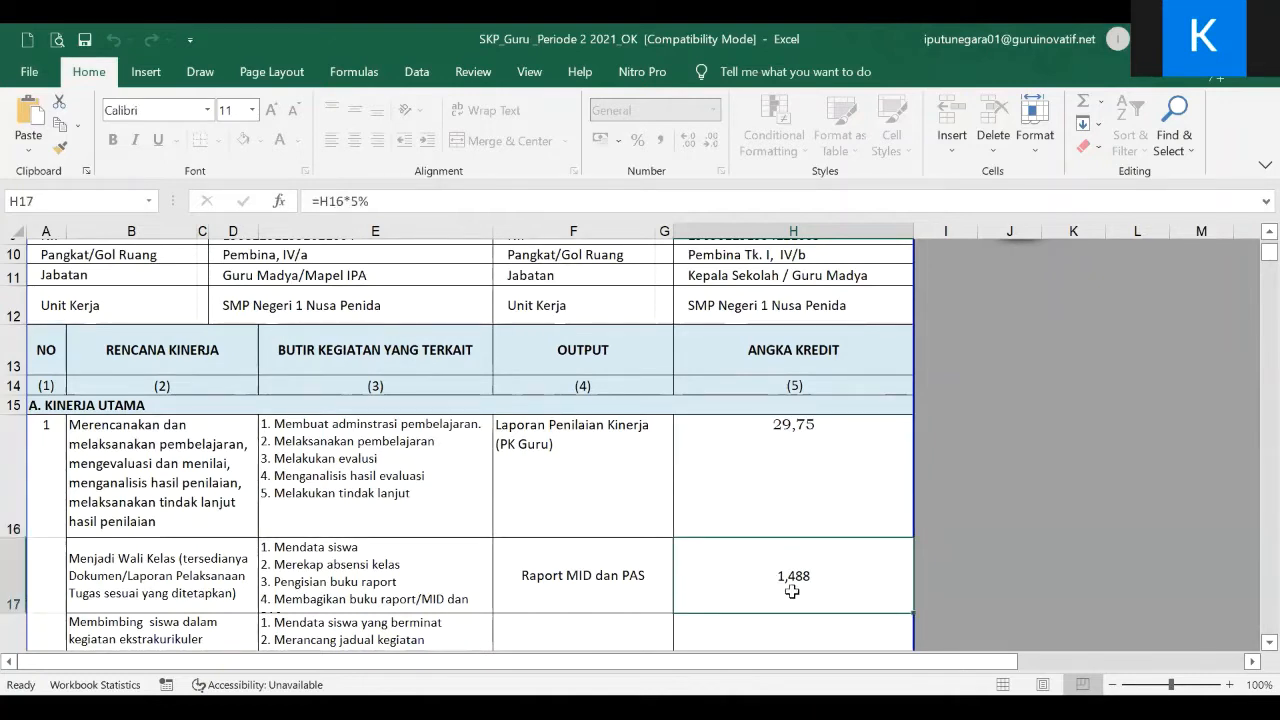
left_click(803, 434)
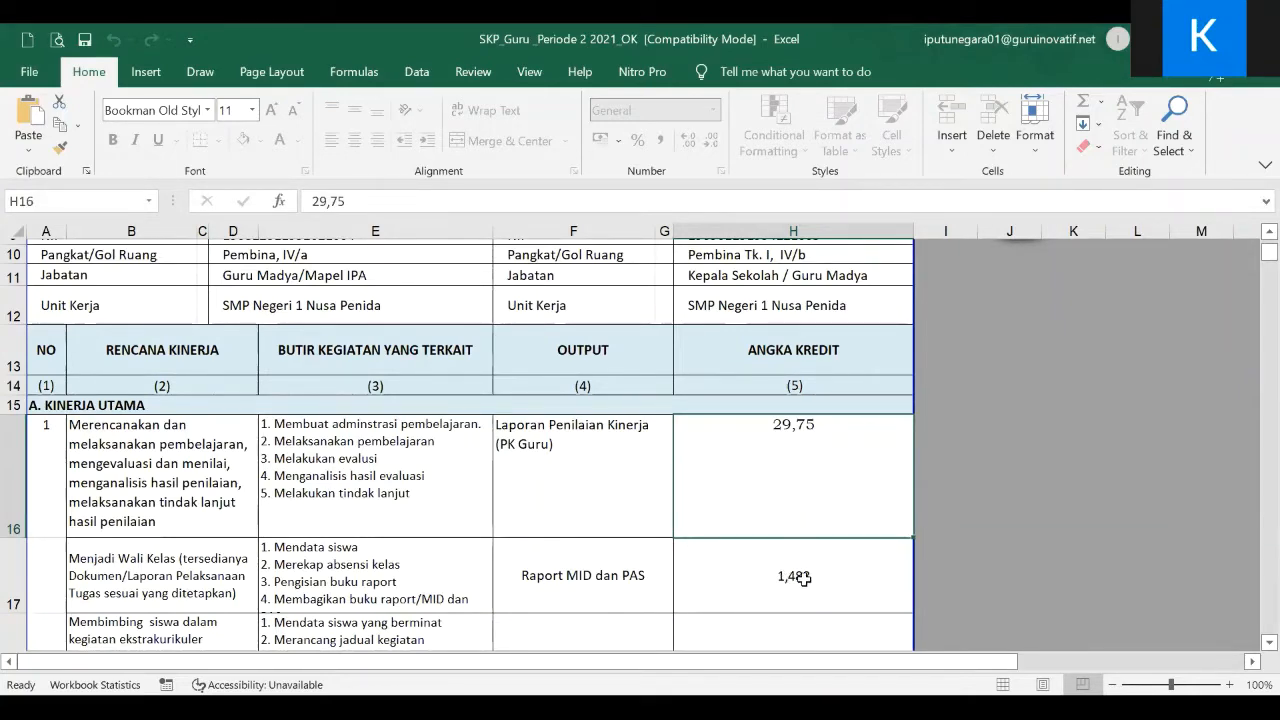
scroll(791, 550, "down", 1)
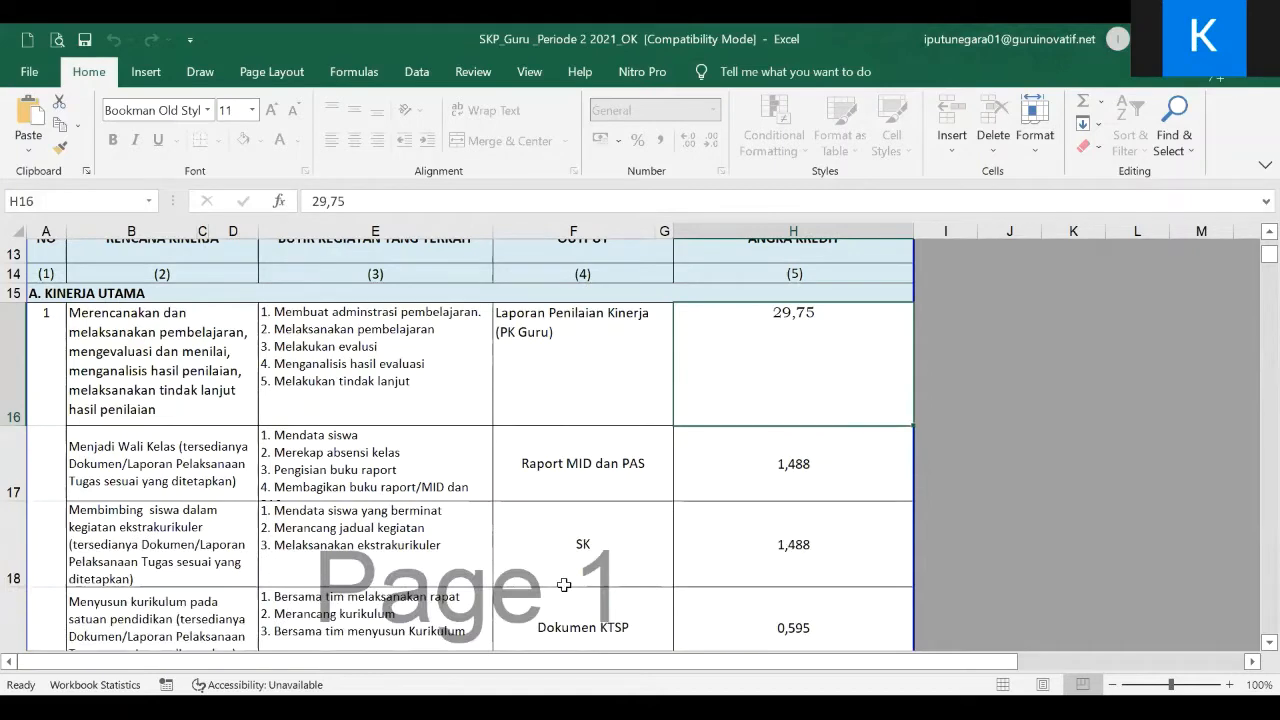
scroll(801, 547, "down", 1)
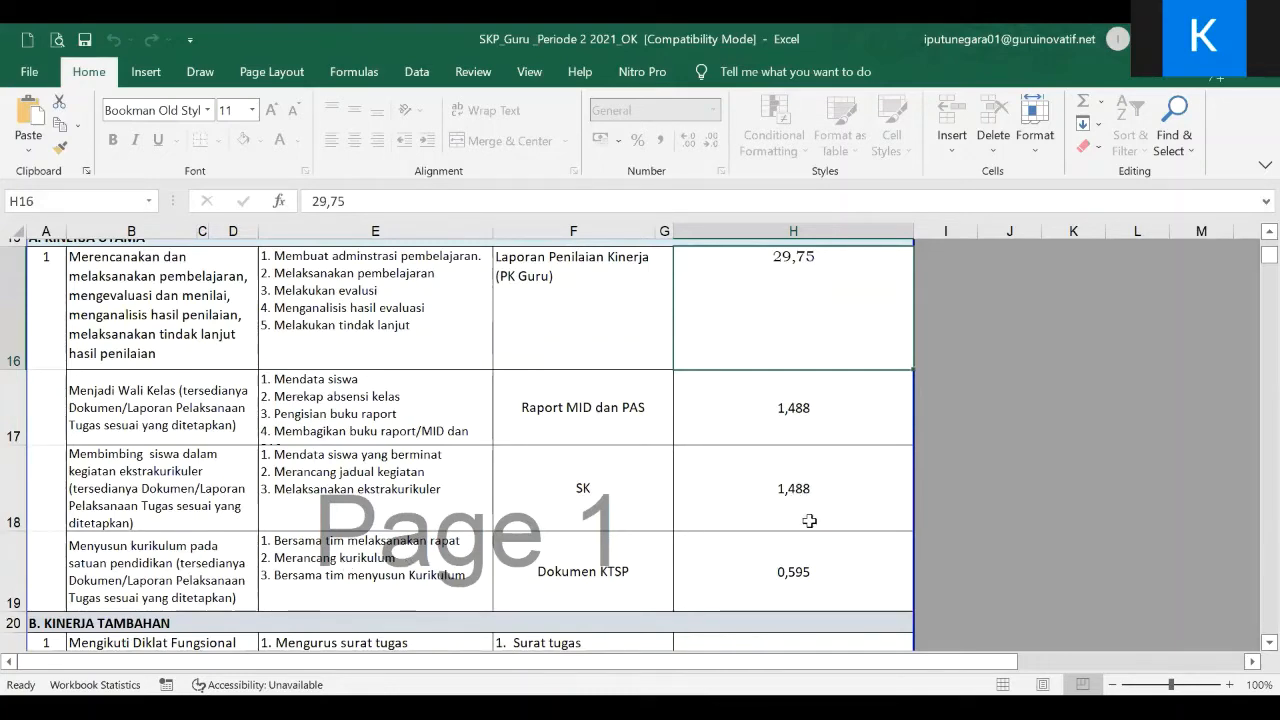
left_click(806, 558)
scroll(806, 558, "up", 3)
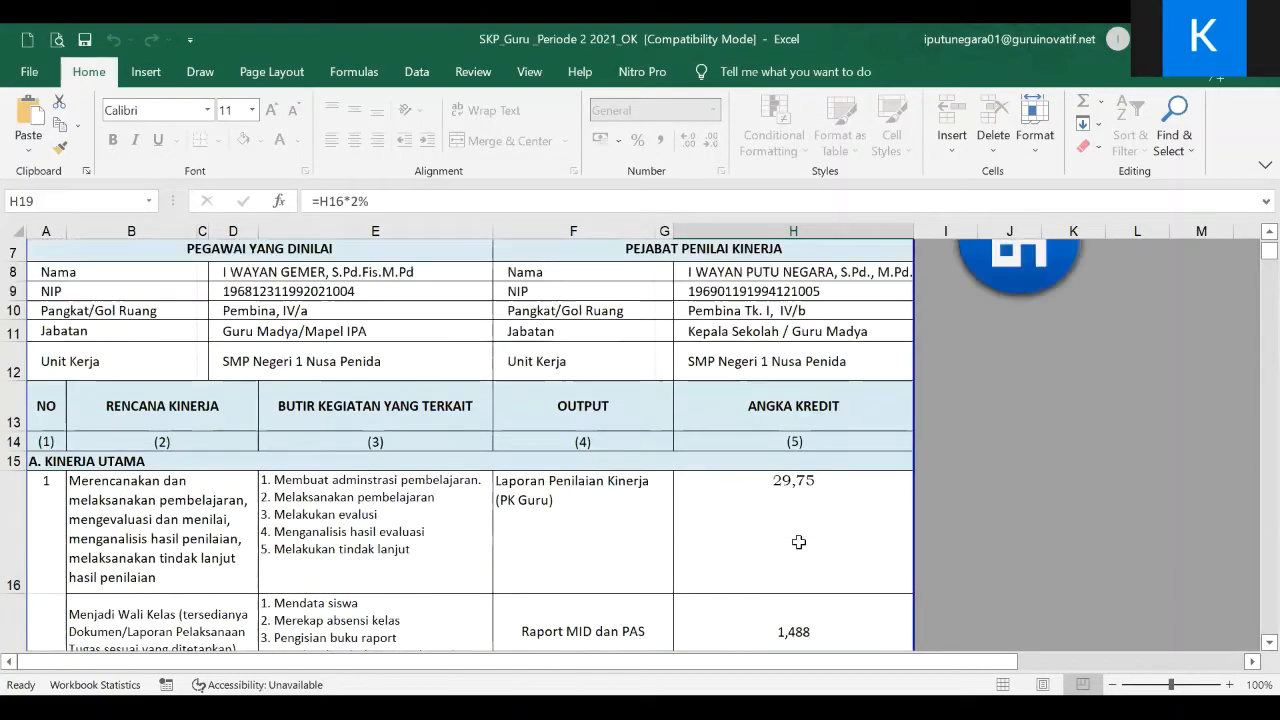
left_click(806, 515)
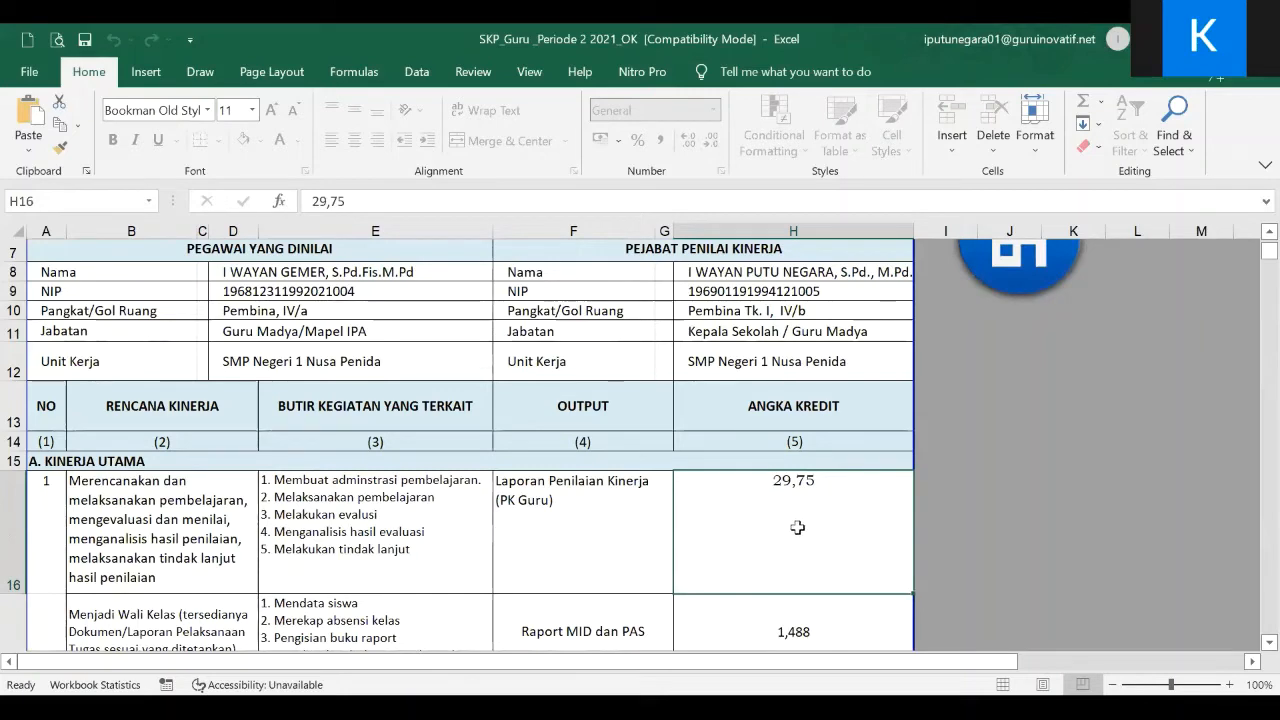
Review the outputs and credit scores for functional training, PTK research and other Kinerja Tambahan activities, then return to the main menu
scroll(796, 527, "down", 4)
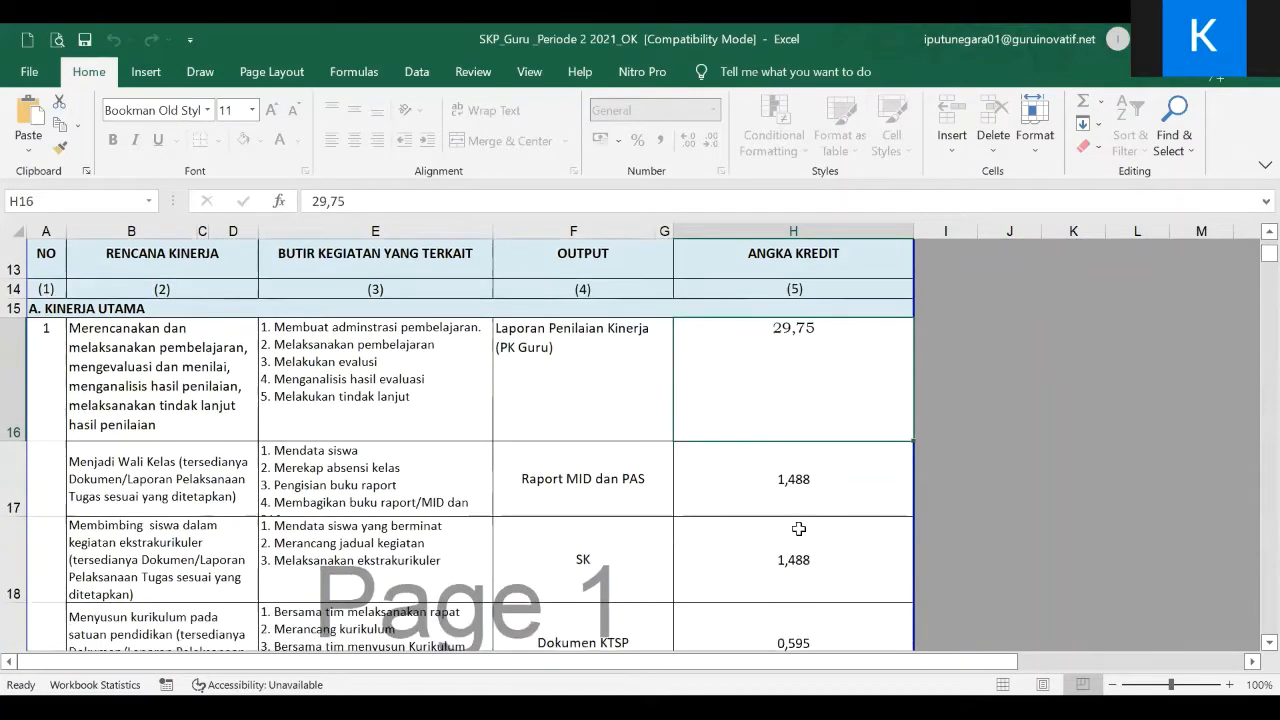
scroll(799, 527, "down", 1)
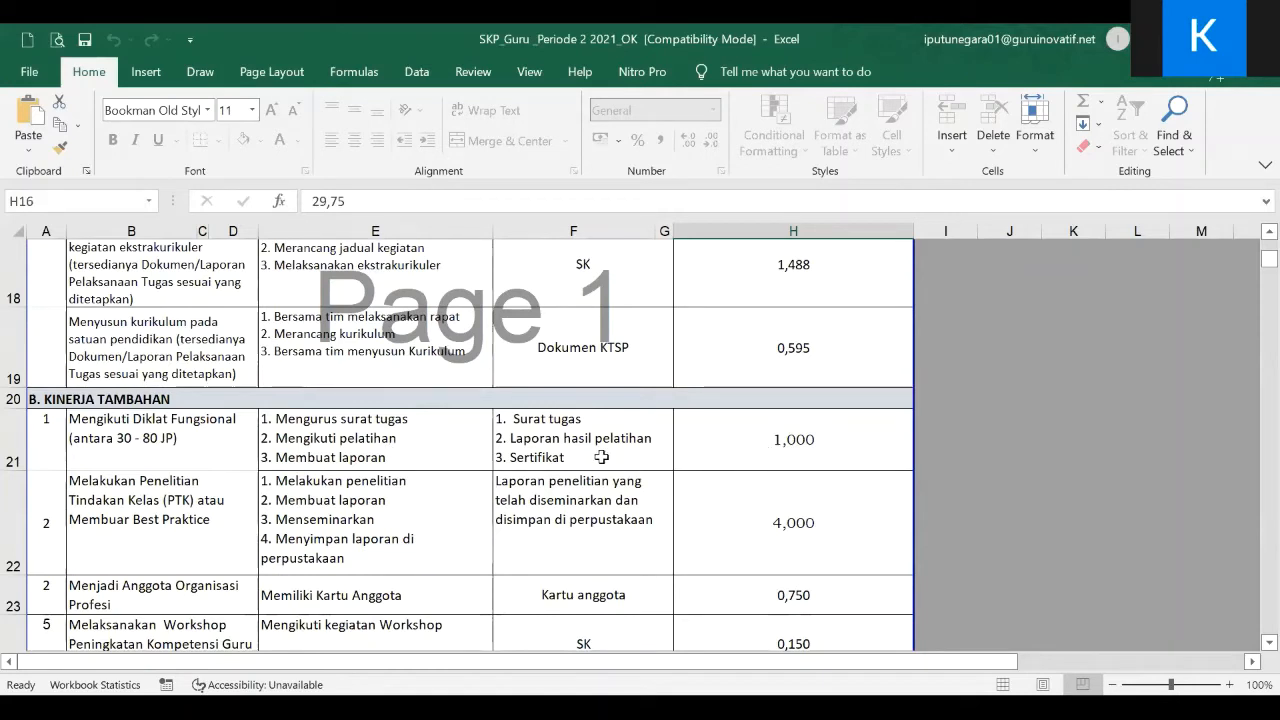
left_click(785, 443)
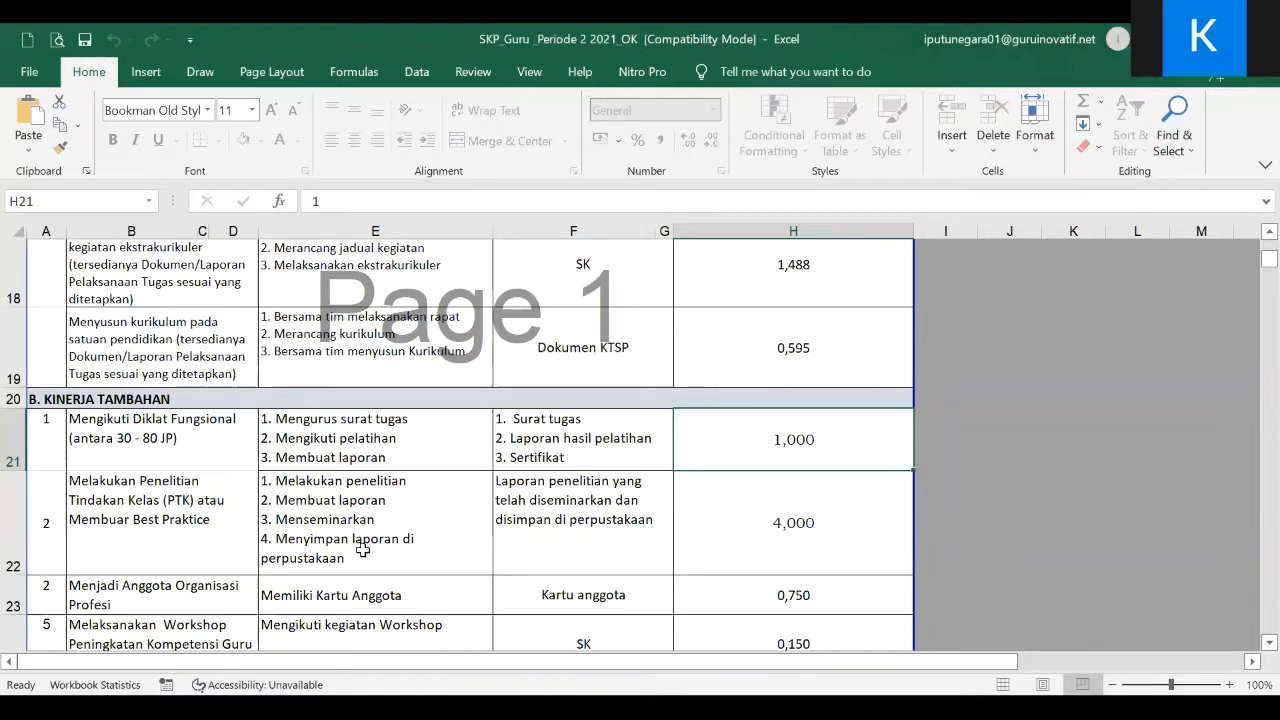
left_click(826, 527)
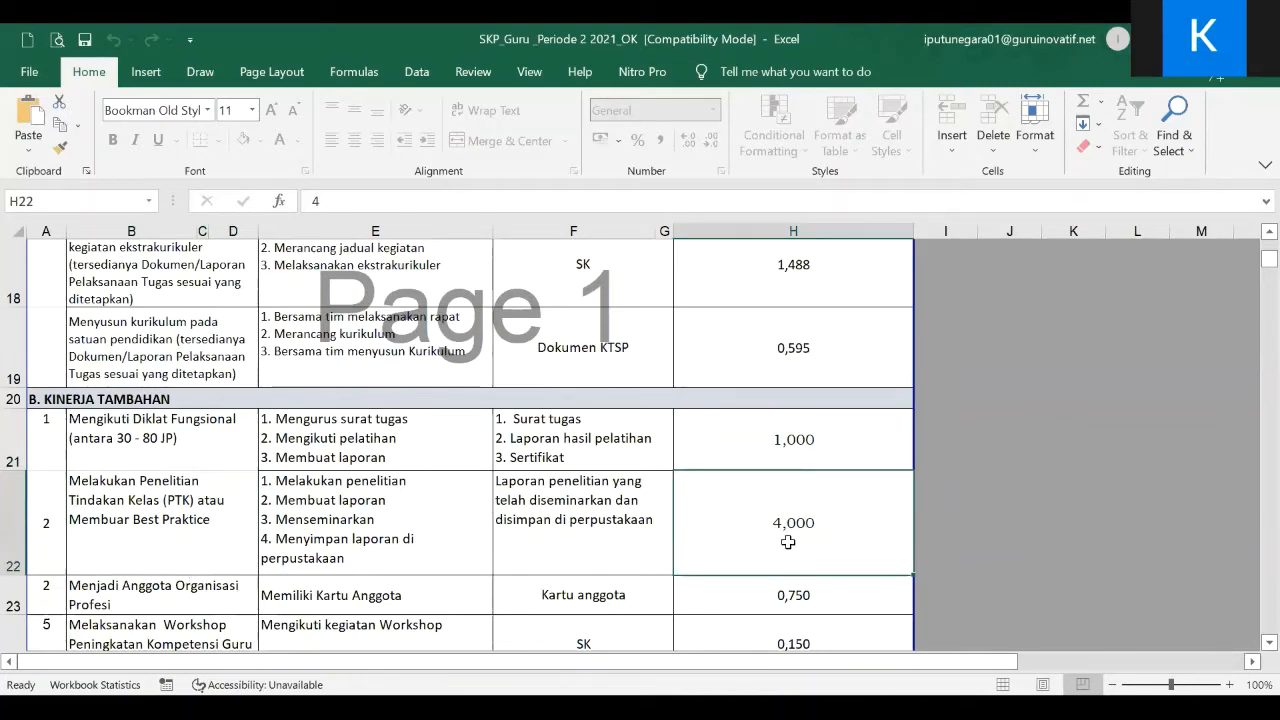
scroll(261, 594, "down", 1)
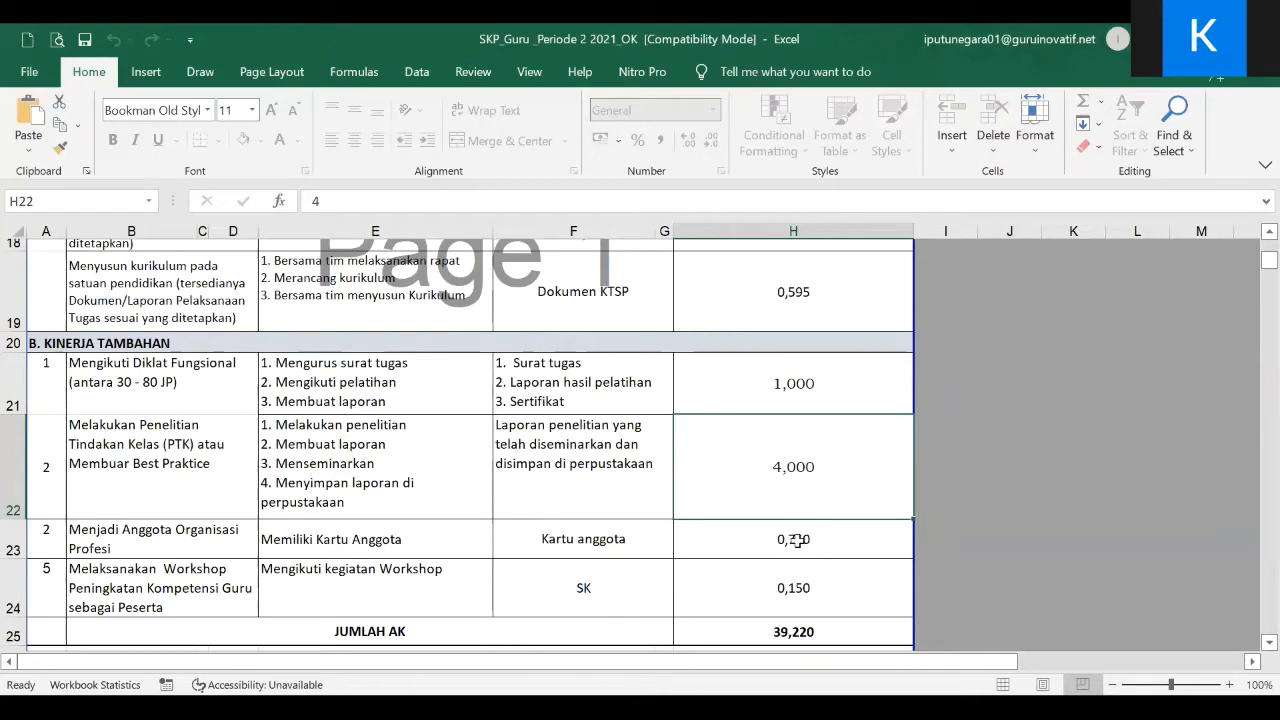
scroll(792, 530, "up", 2)
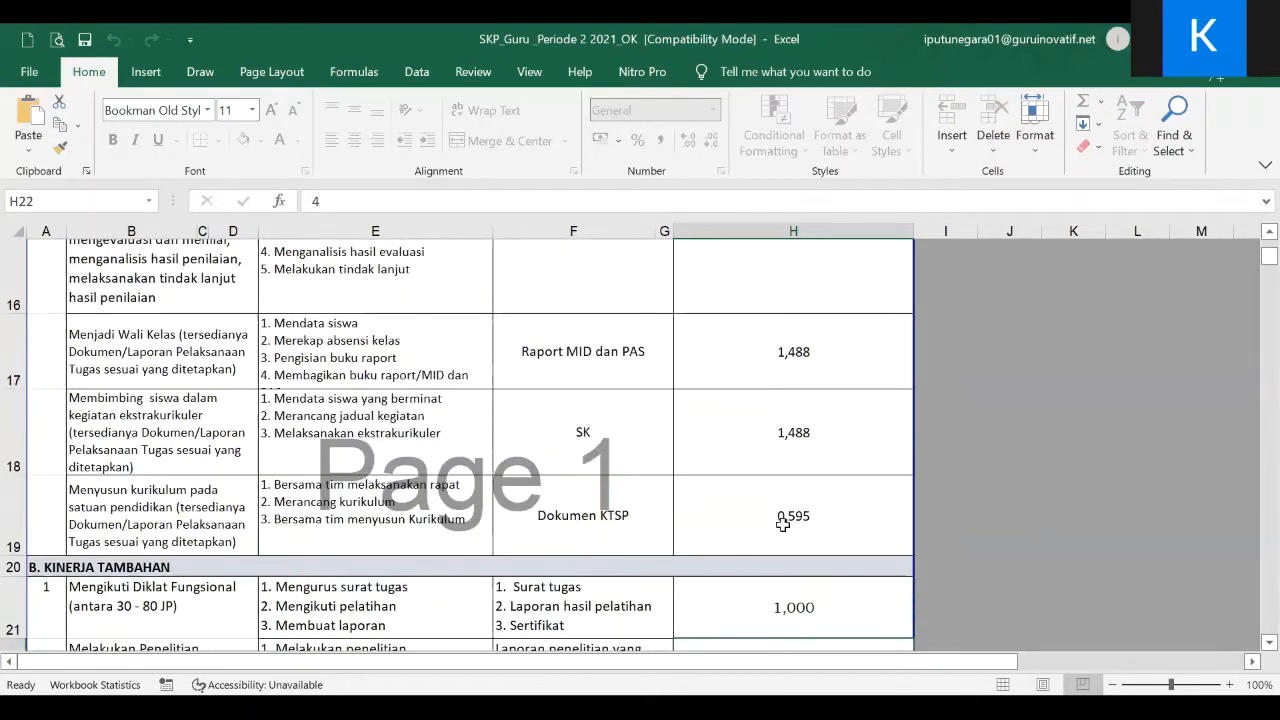
scroll(792, 520, "up", 5)
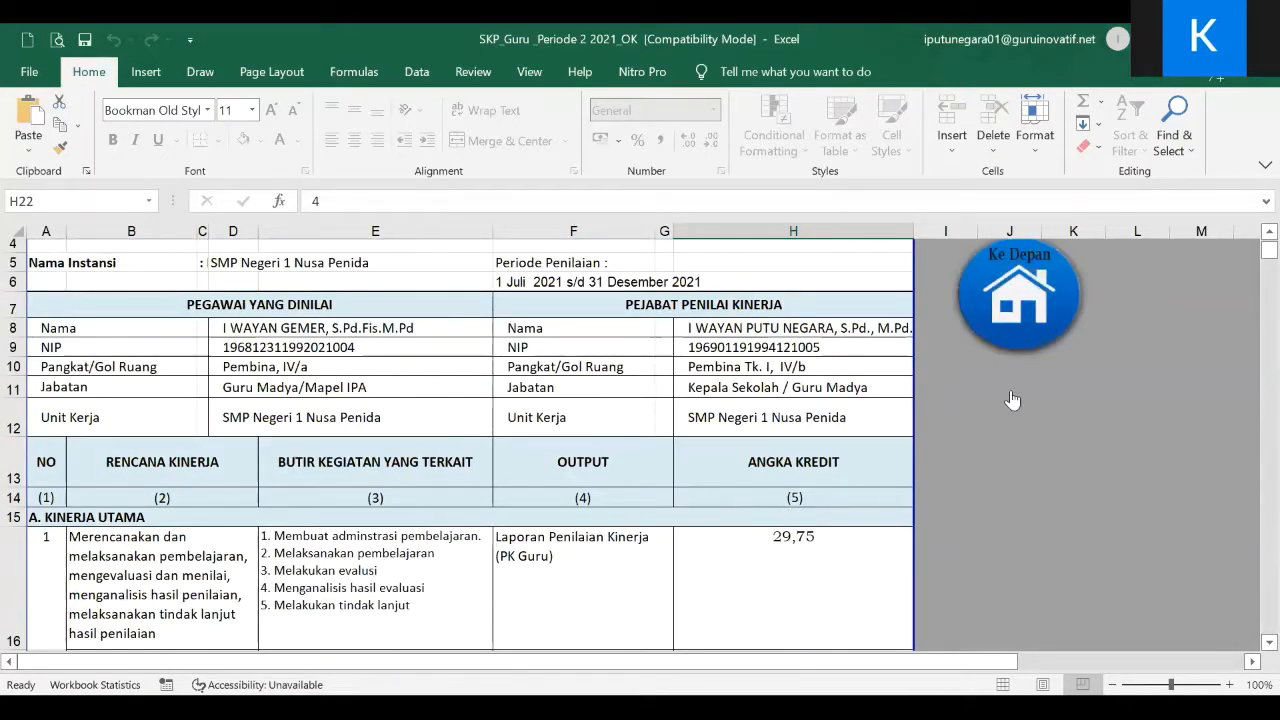
left_click(1018, 316)
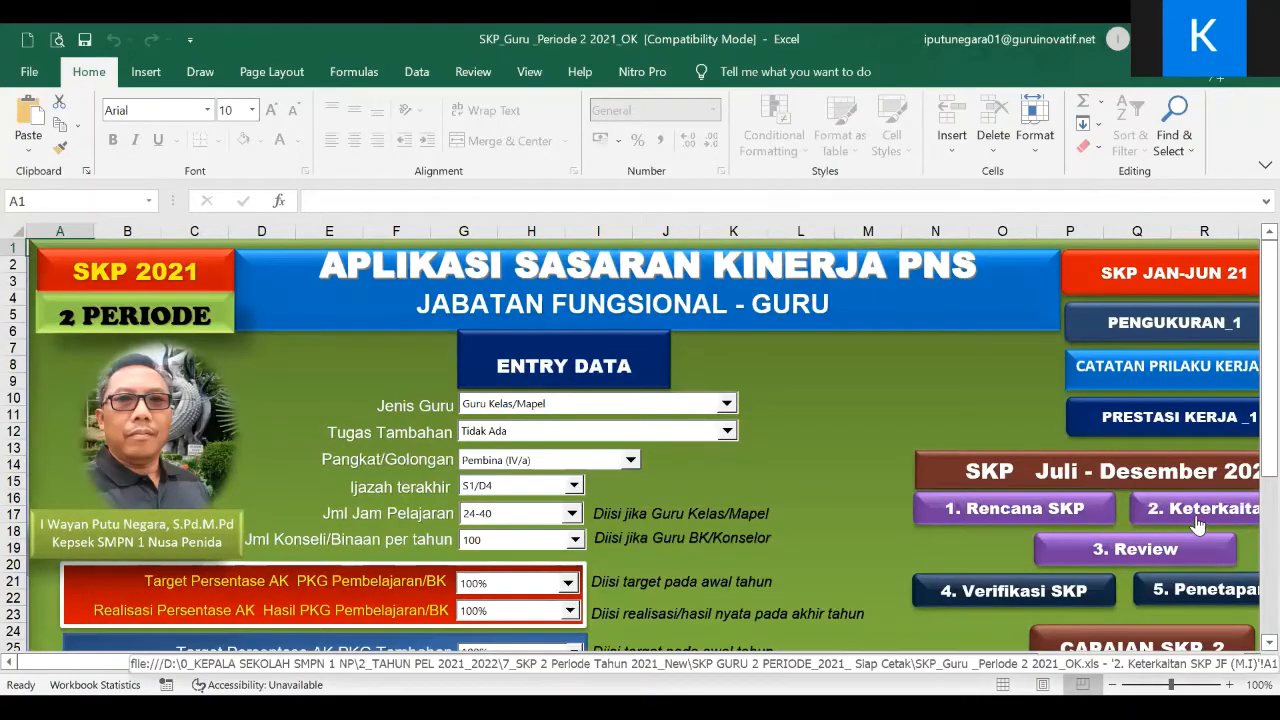
Open the July–December Review sheet, examine the Review Pengelola Kinerja notes beside the Kinerja Utama targets, and return to the main menu
left_click(1144, 556)
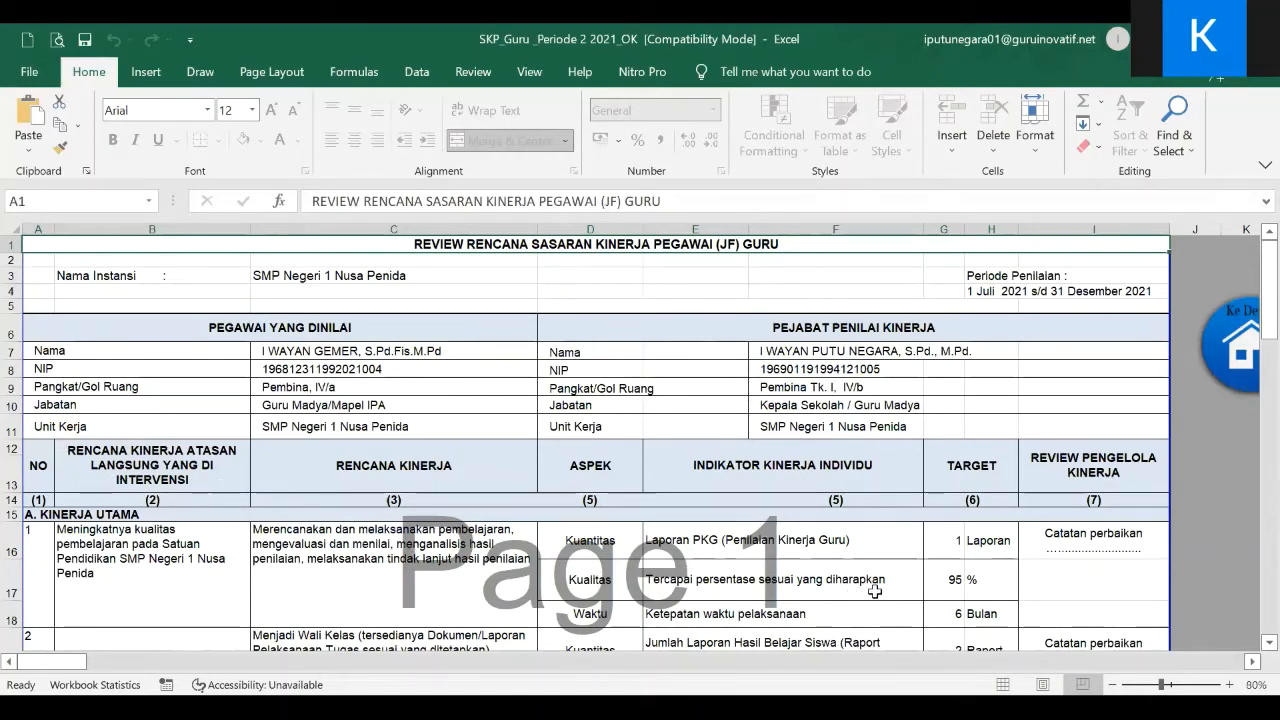
scroll(875, 590, "down", 2)
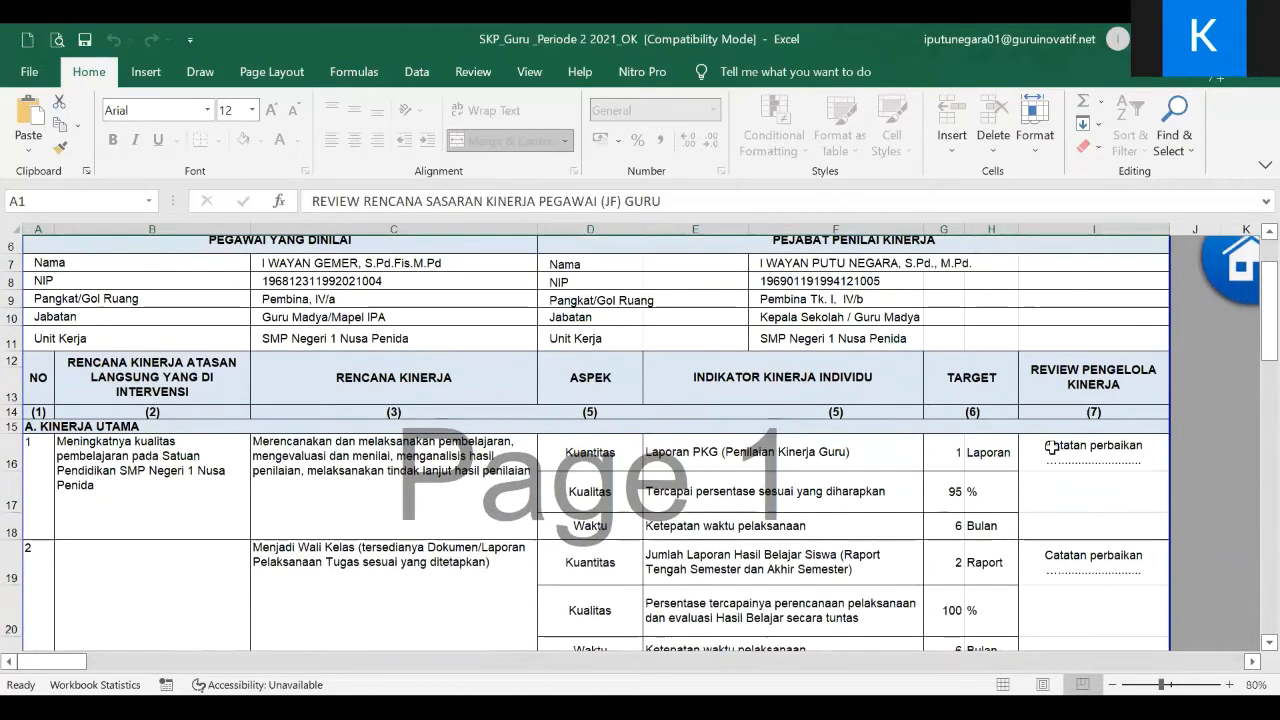
scroll(1061, 433, "down", 4)
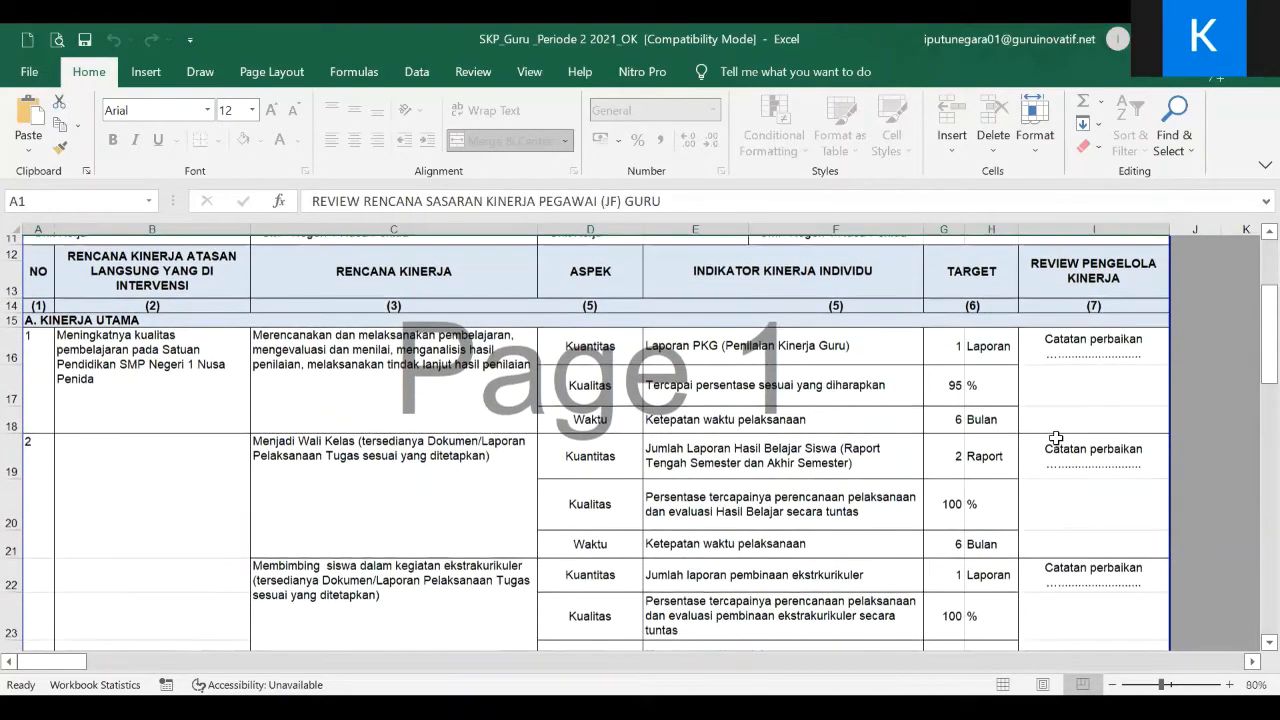
scroll(1096, 445, "up", 4)
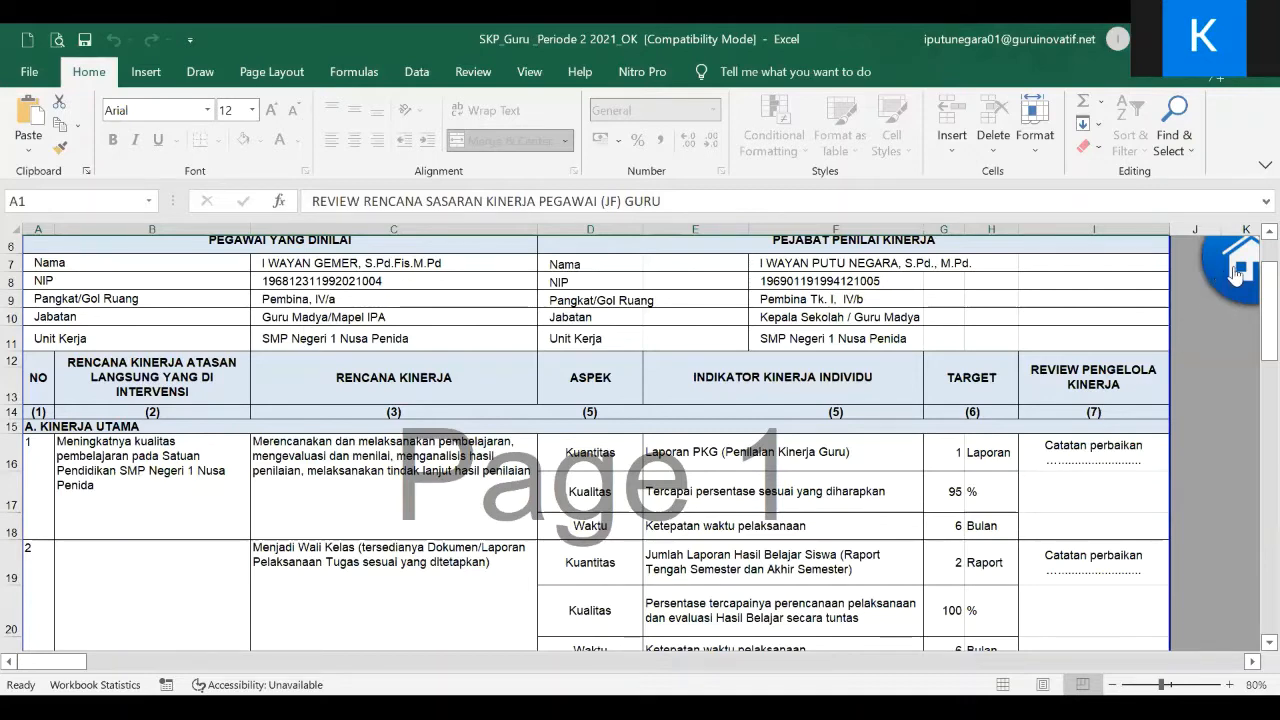
left_click(1182, 303)
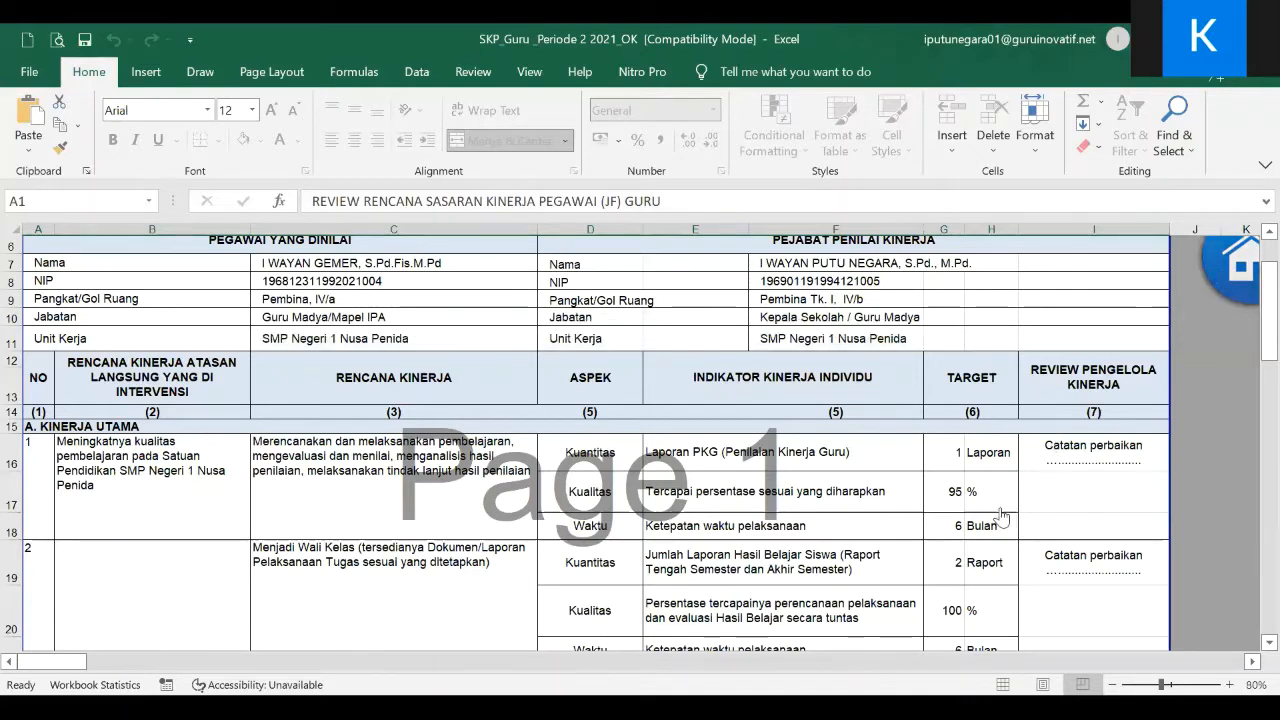
Open the Verifikasi SKP sheet and examine its activities, outputs, credit scores, Terkait/Tidak Terkait verification column and assessor signature block
scroll(999, 513, "down", 2)
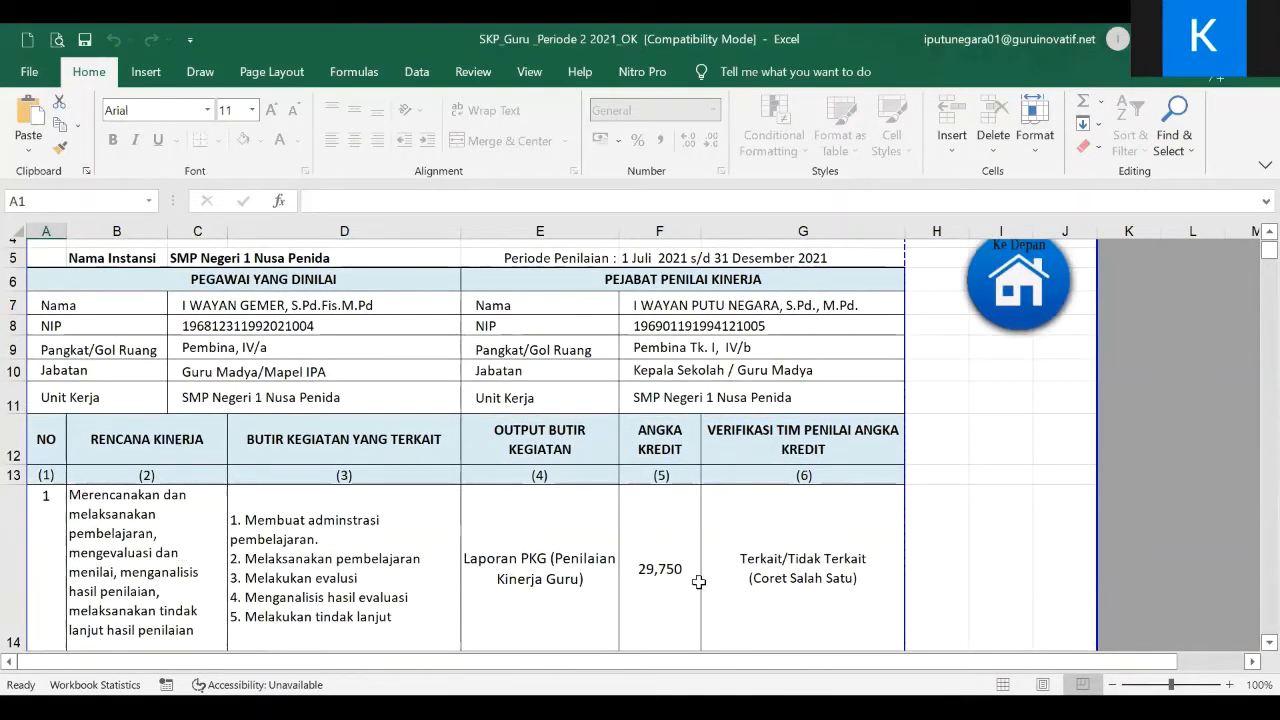
scroll(698, 582, "down", 2)
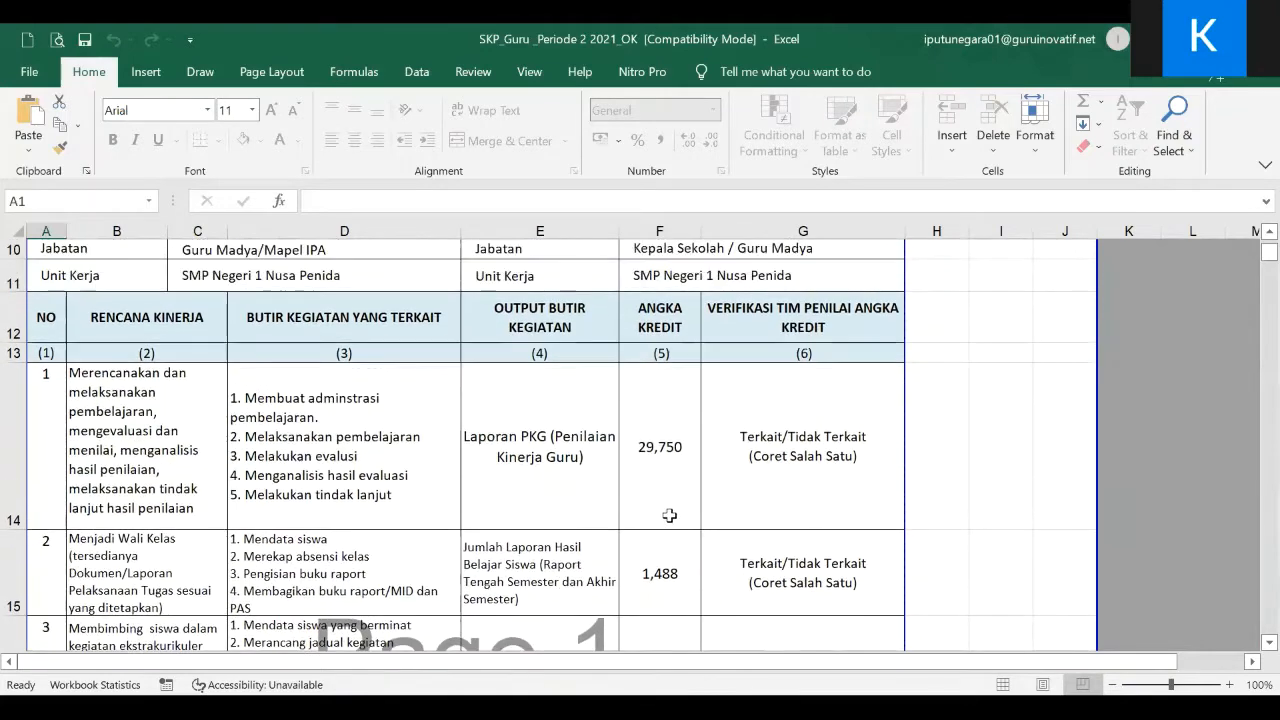
scroll(669, 515, "down", 3)
scroll(705, 538, "up", 3)
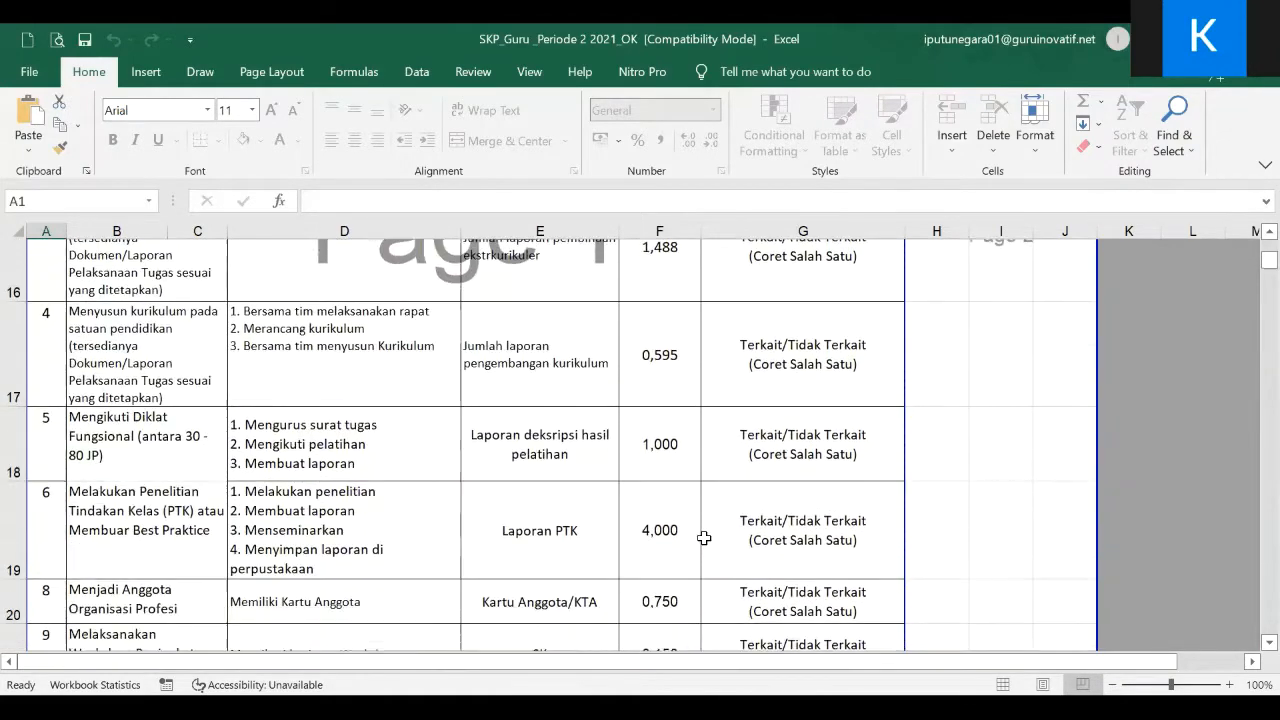
scroll(705, 539, "down", 2)
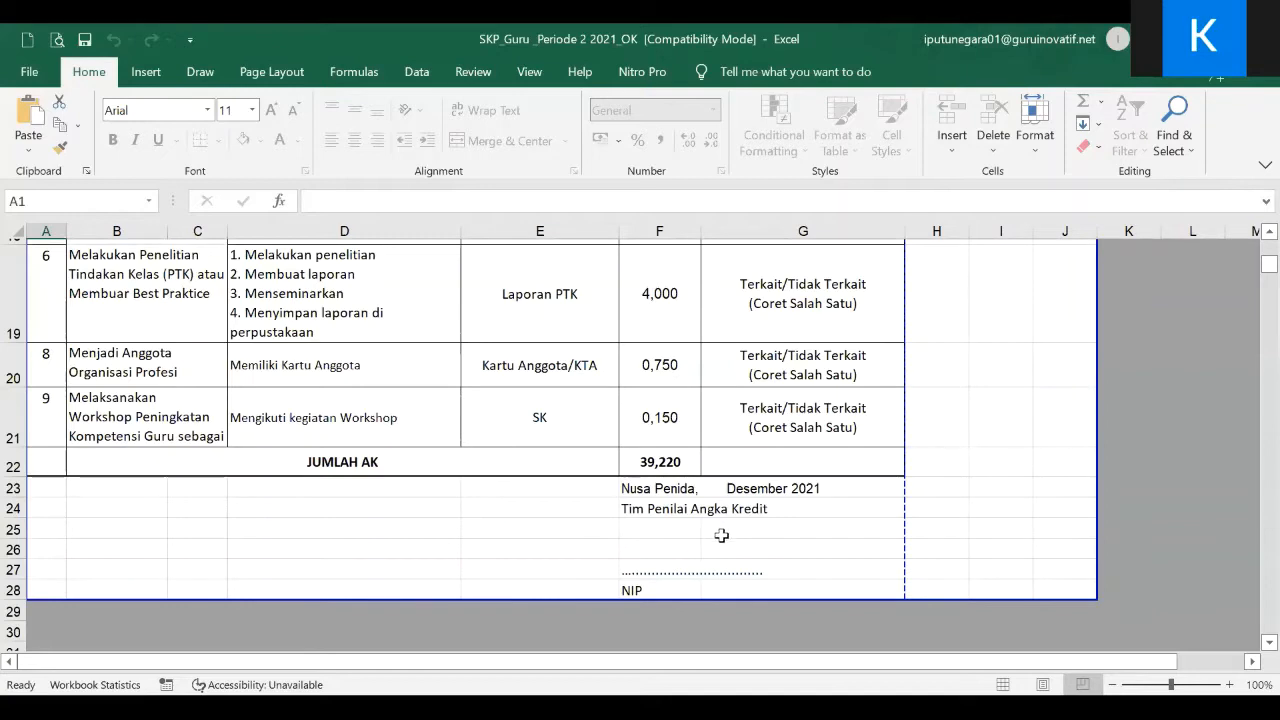
scroll(721, 535, "up", 3)
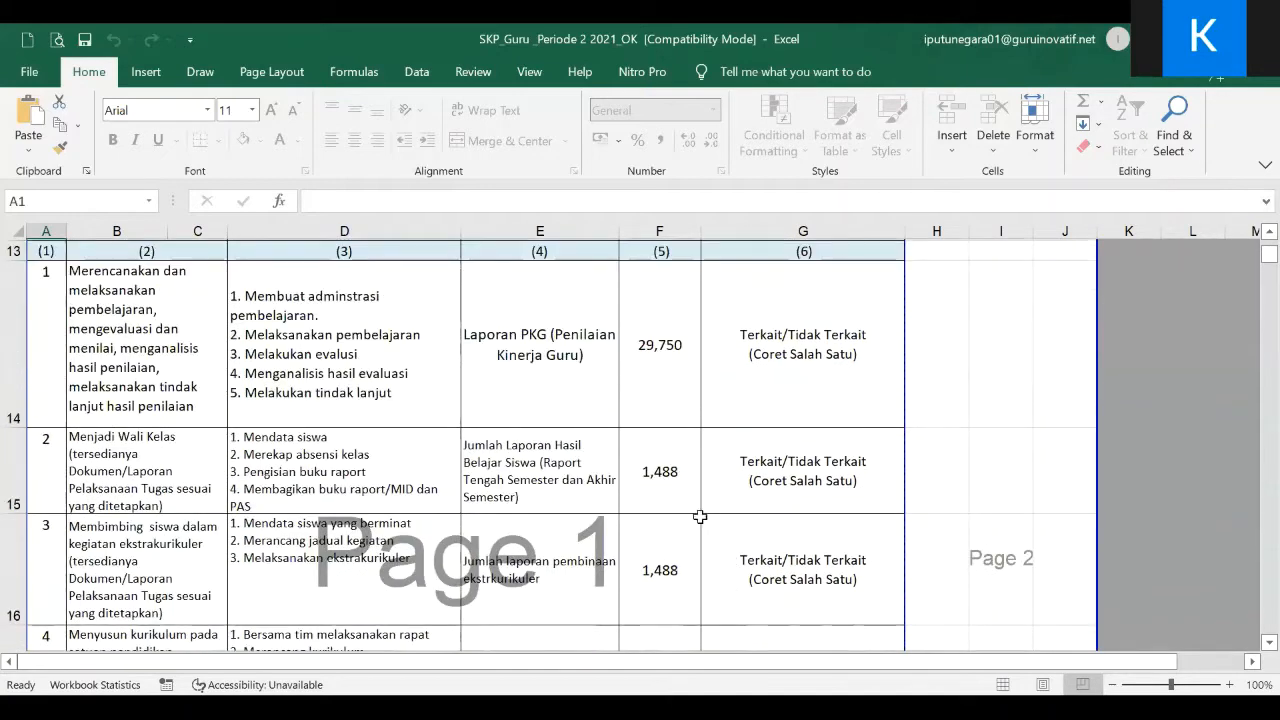
scroll(700, 516, "up", 4)
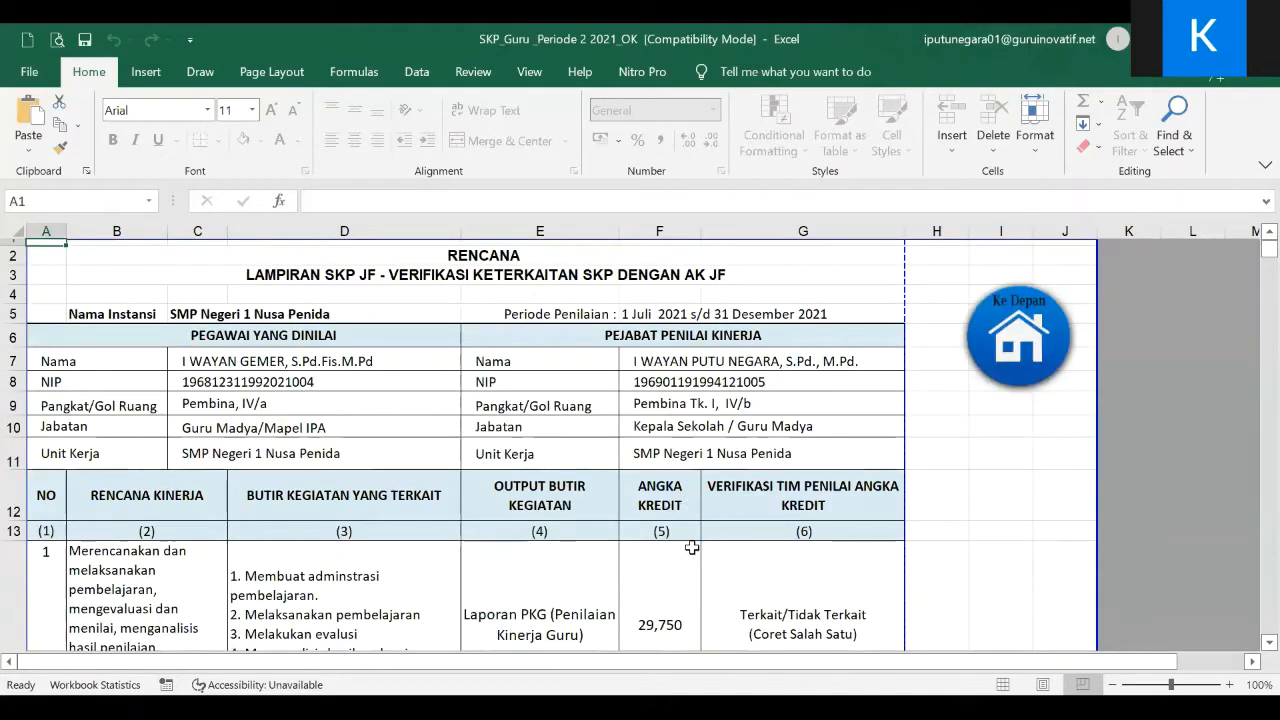
scroll(692, 548, "down", 5)
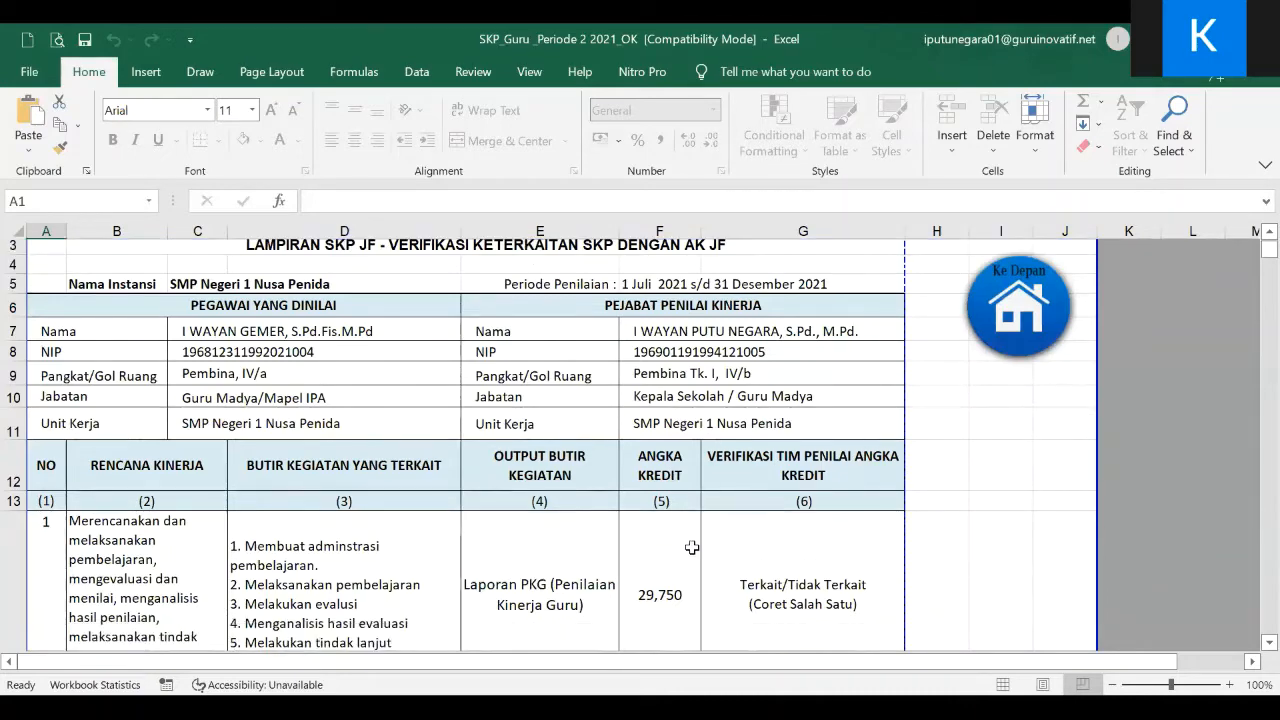
scroll(700, 554, "down", 2)
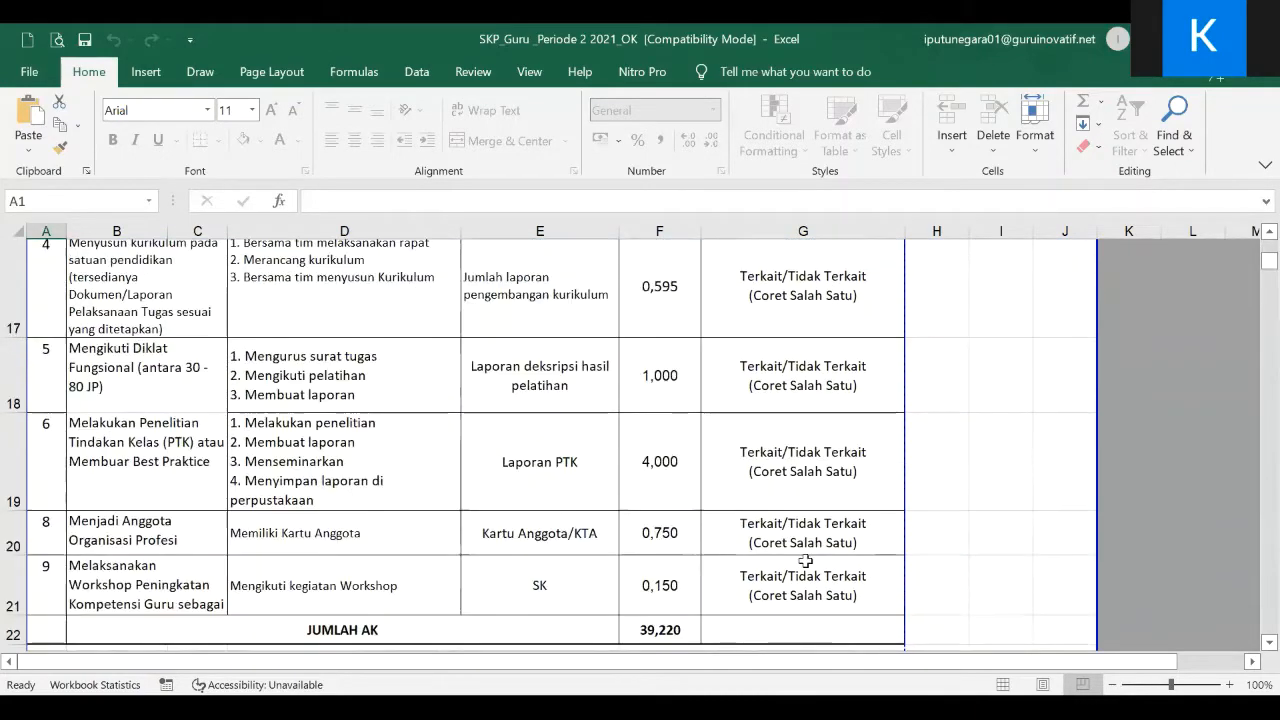
Check the source formula of the teaching activity's Angka Kredit in the verification sheet, and review the JUMLAH AK row and assessor signature block
scroll(794, 560, "up", 2)
scroll(833, 470, "up", 1)
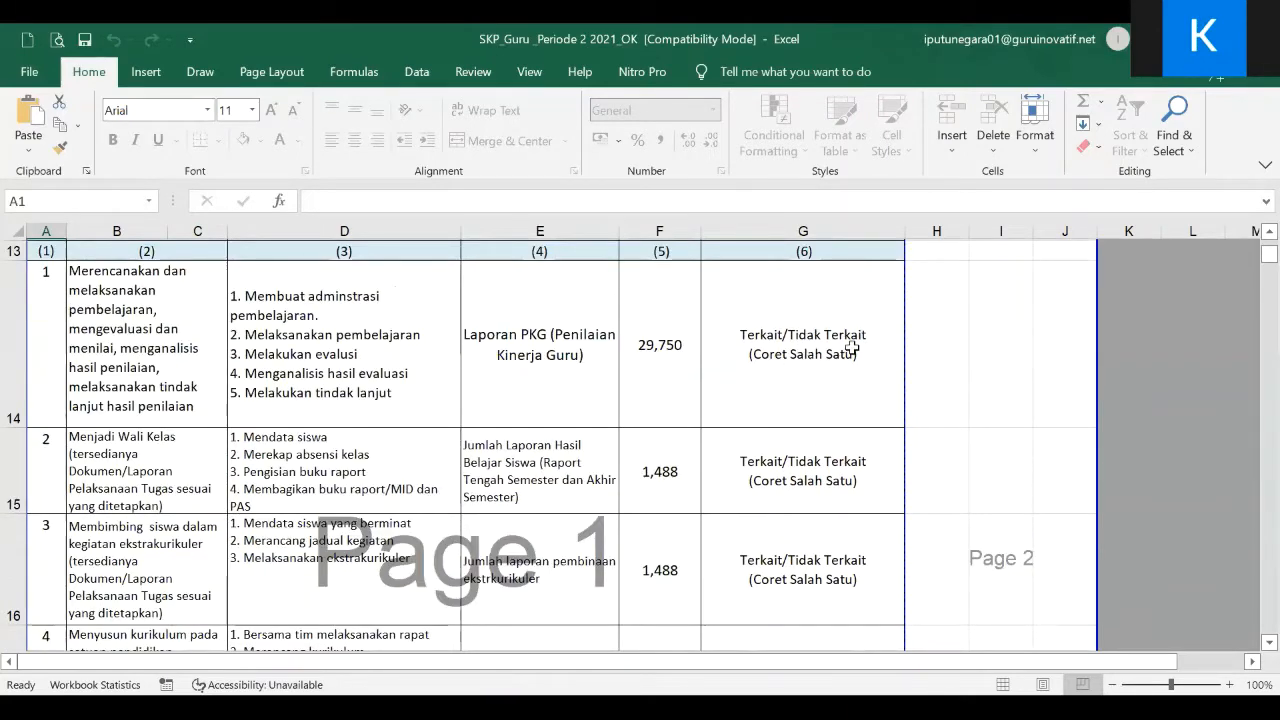
scroll(177, 411, "up", 1)
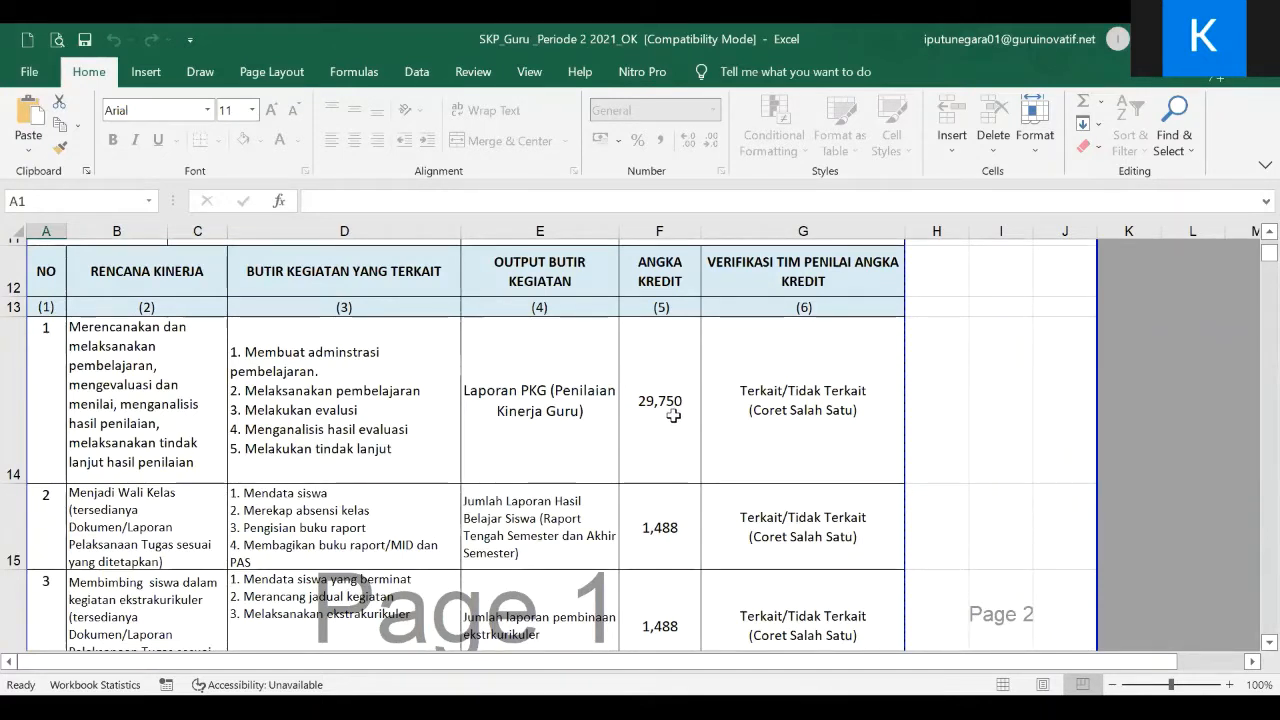
left_click(668, 410)
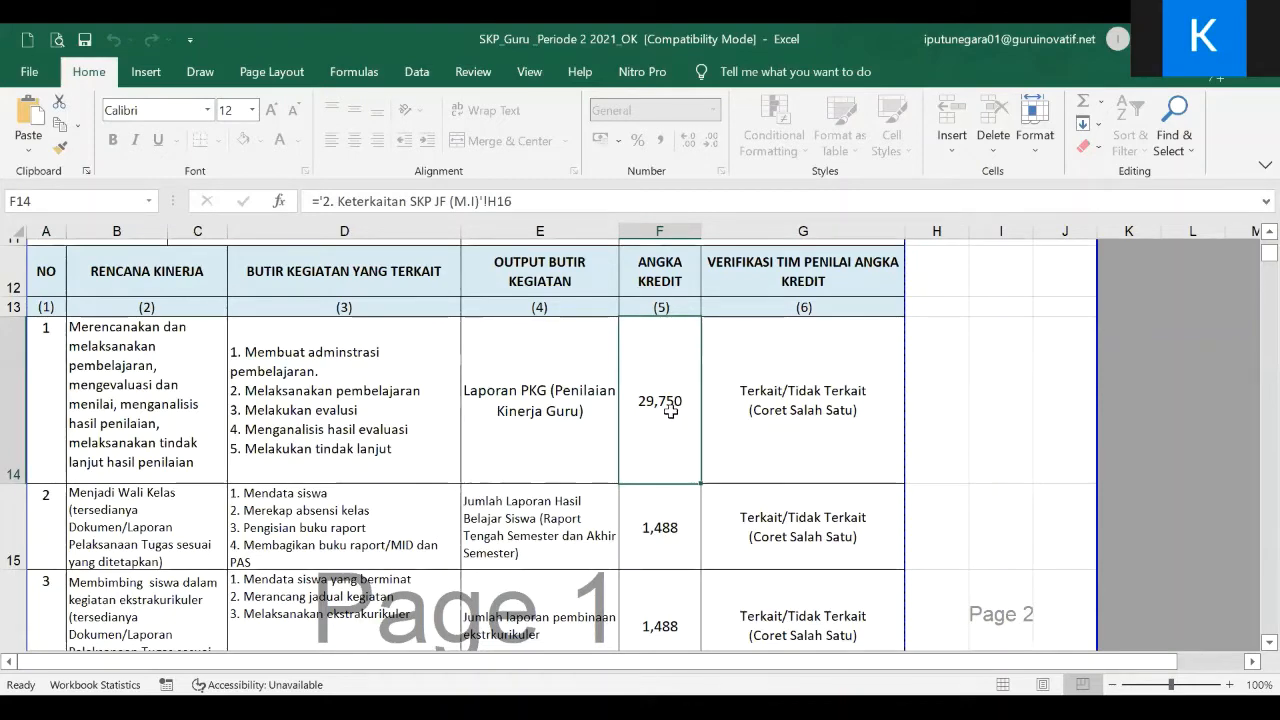
scroll(670, 410, "down", 5)
scroll(681, 410, "down", 1)
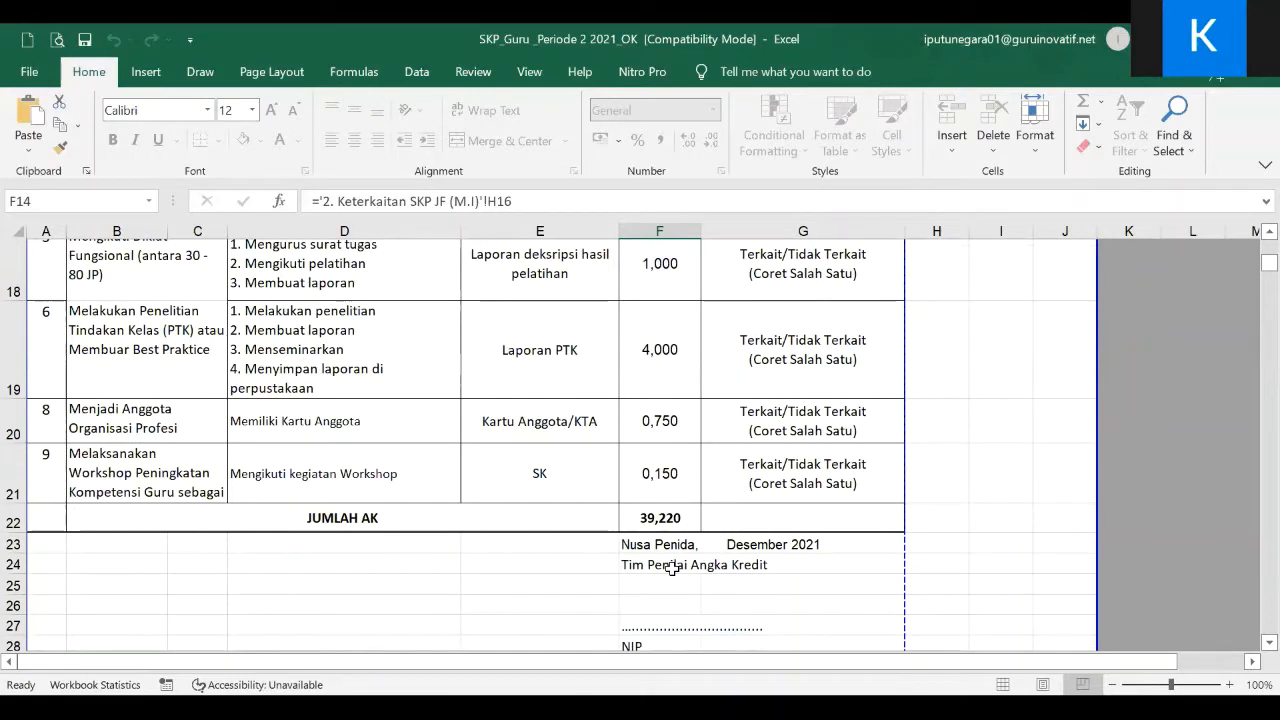
scroll(677, 560, "up", 1)
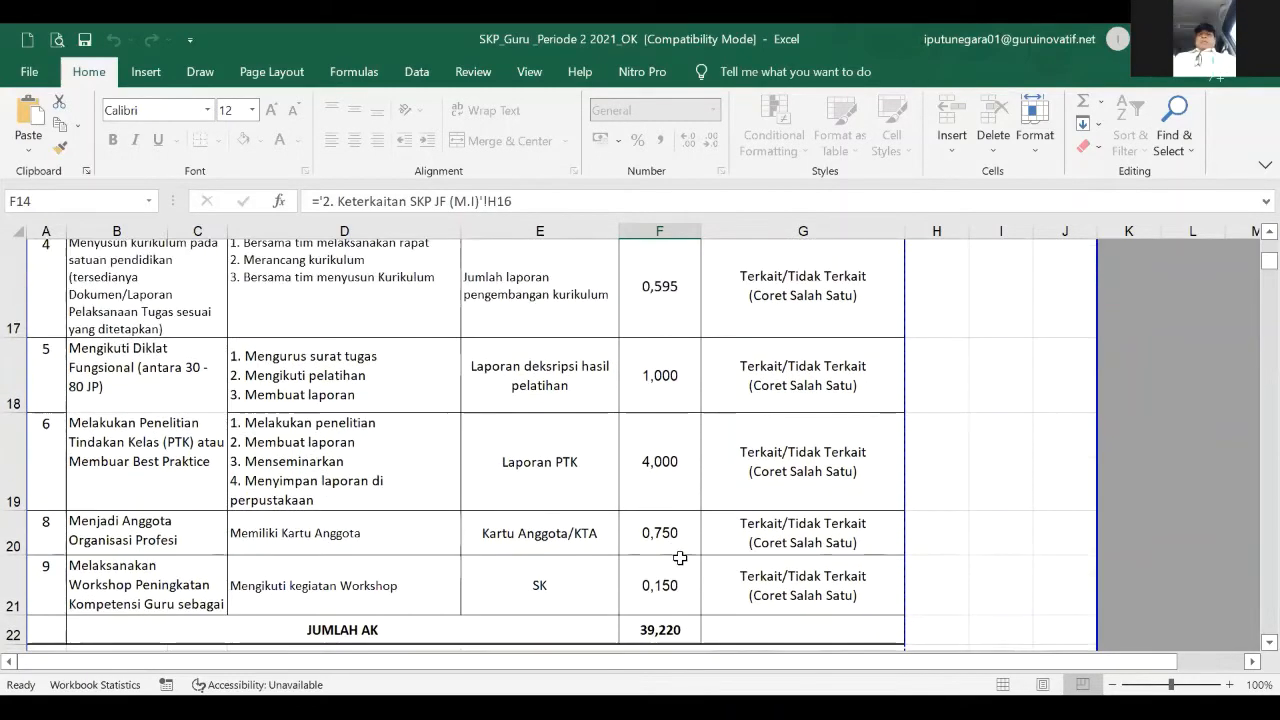
Examine the Terkait/Tidak Terkait verification entries beside the Angka Kredit of the additional duties, training, PTK and workshop activities
scroll(682, 554, "up", 3)
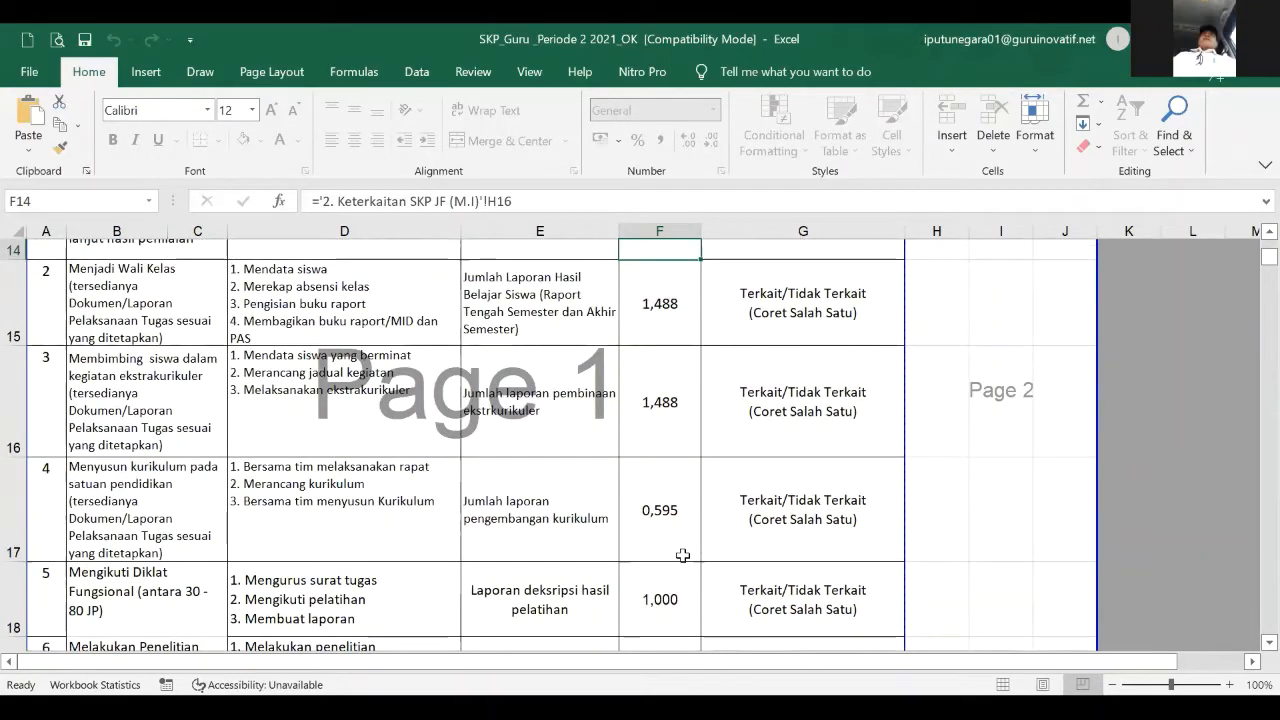
scroll(684, 552, "up", 1)
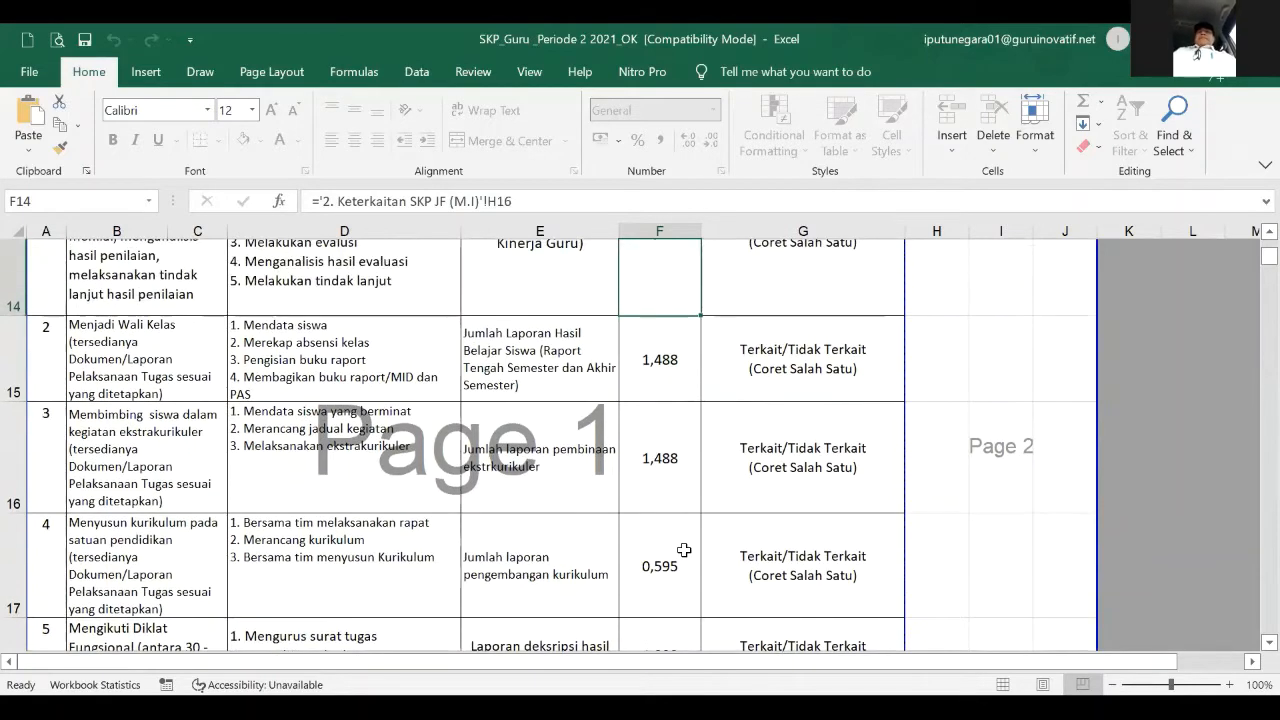
scroll(694, 554, "down", 2)
scroll(693, 557, "up", 2)
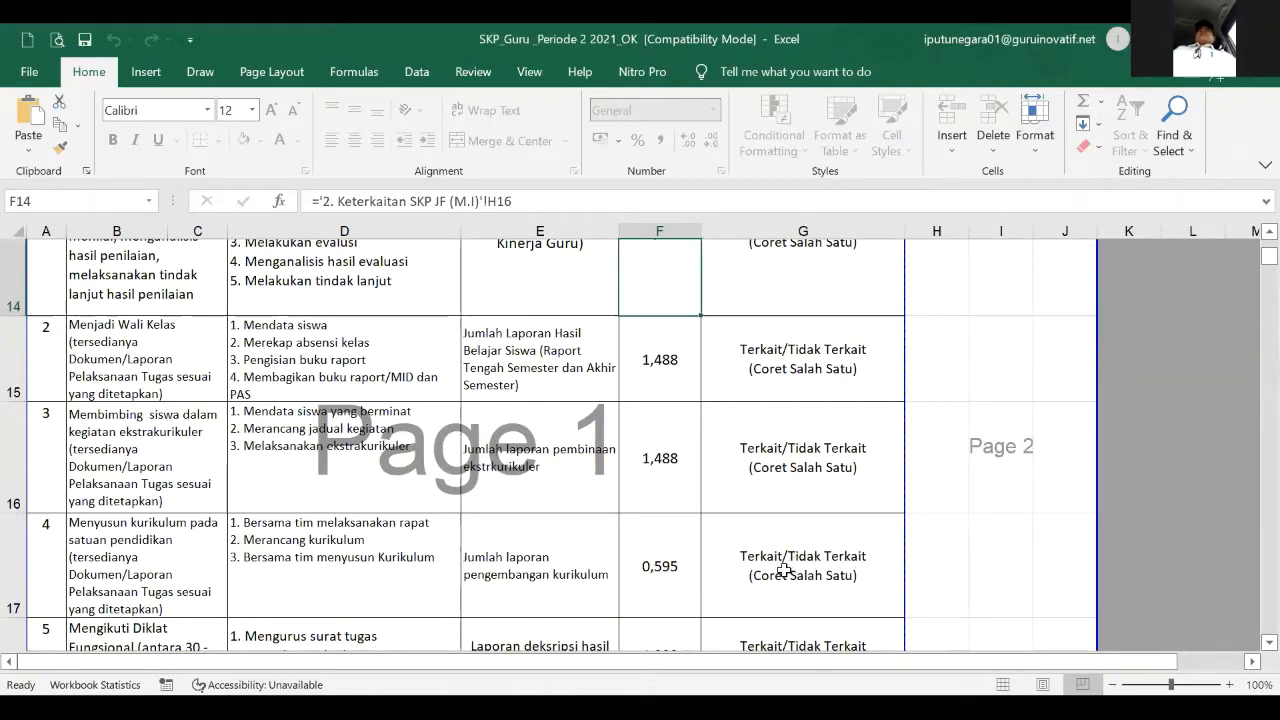
scroll(790, 565, "down", 2)
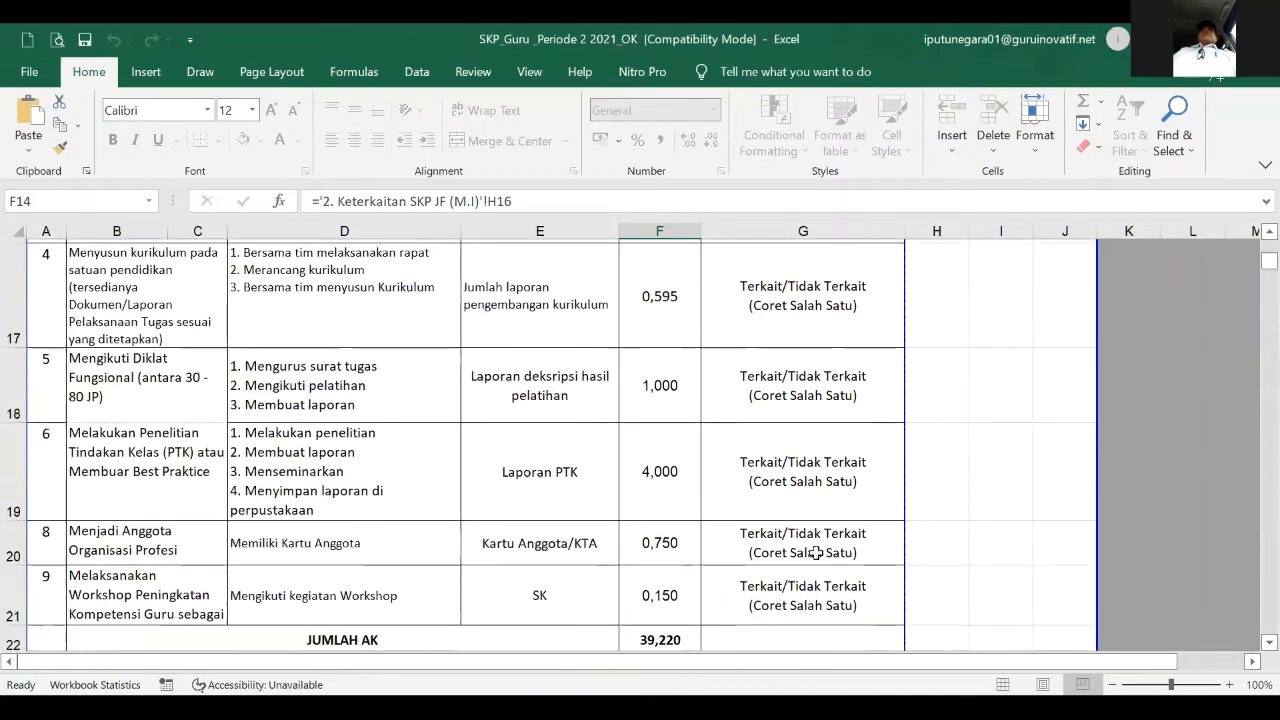
scroll(817, 547, "up", 2)
scroll(817, 547, "down", 1)
scroll(818, 550, "up", 2)
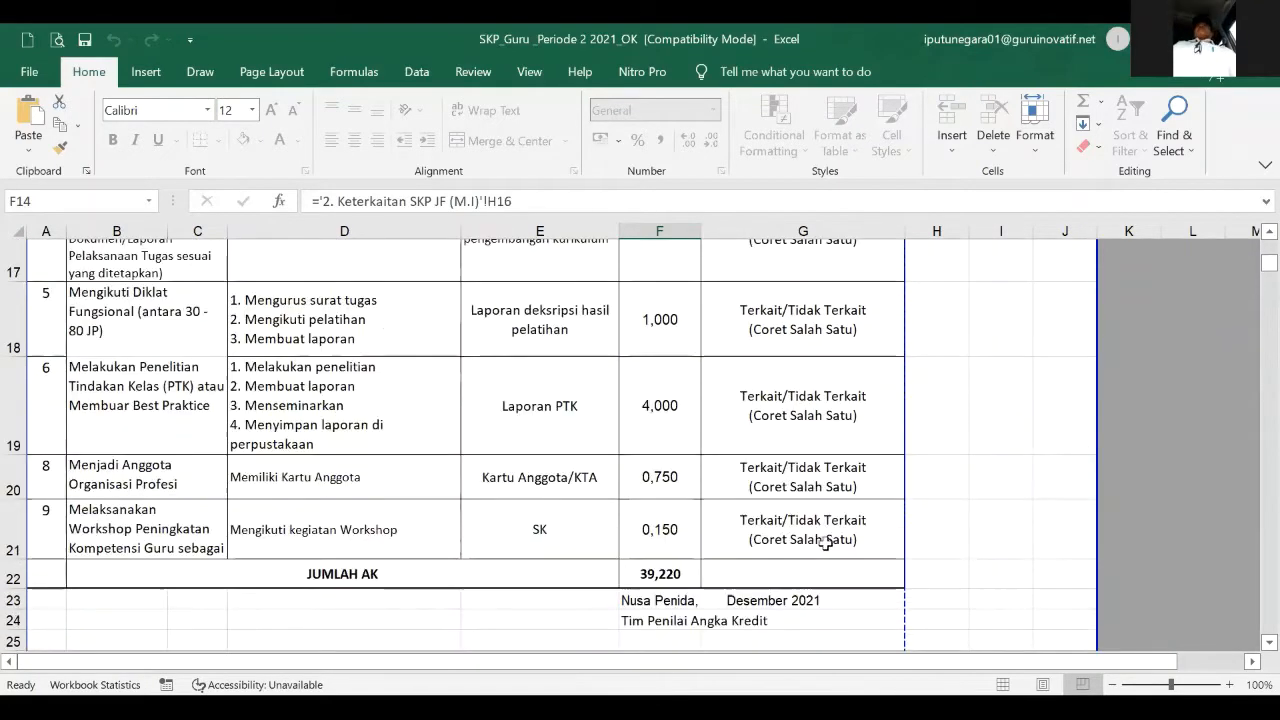
Open the July–December Penetapan sheet, examine its Kinerja Utama targets, and inspect the link formula of the first supervisor performance plan
scroll(1031, 360, "up", 4)
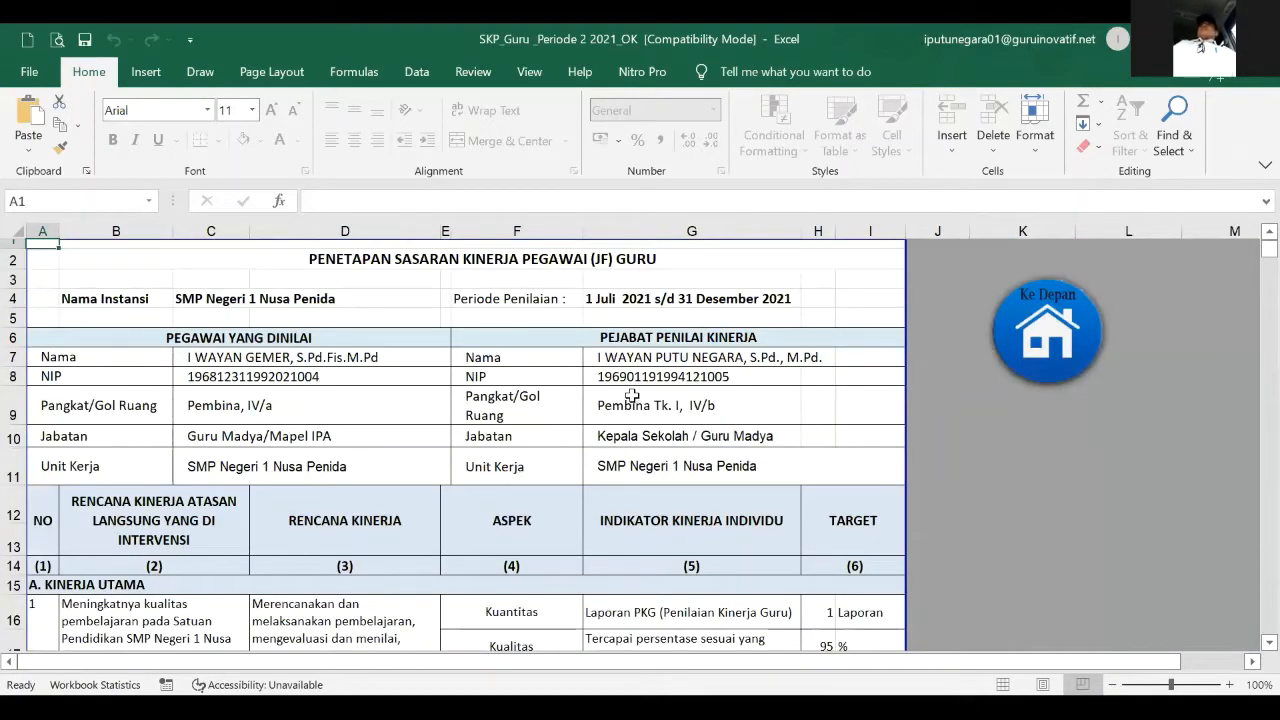
scroll(632, 396, "down", 3)
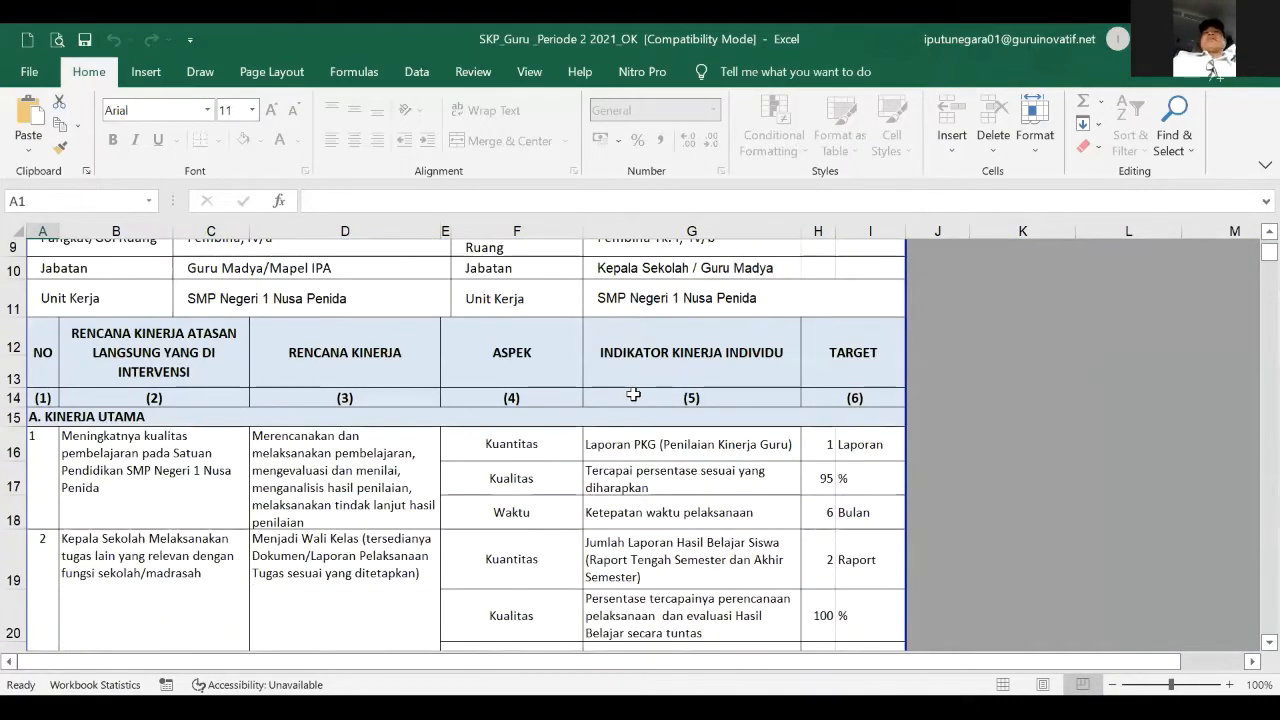
scroll(633, 395, "down", 2)
scroll(630, 410, "up", 2)
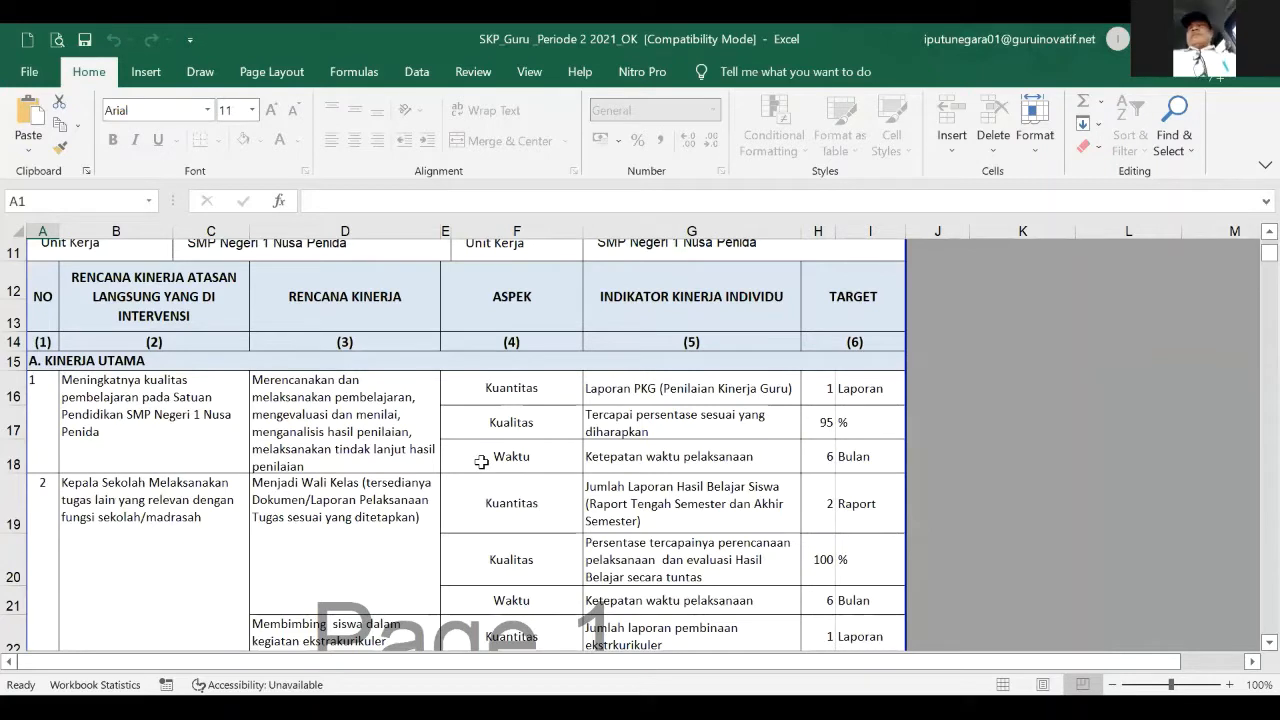
left_click(207, 398)
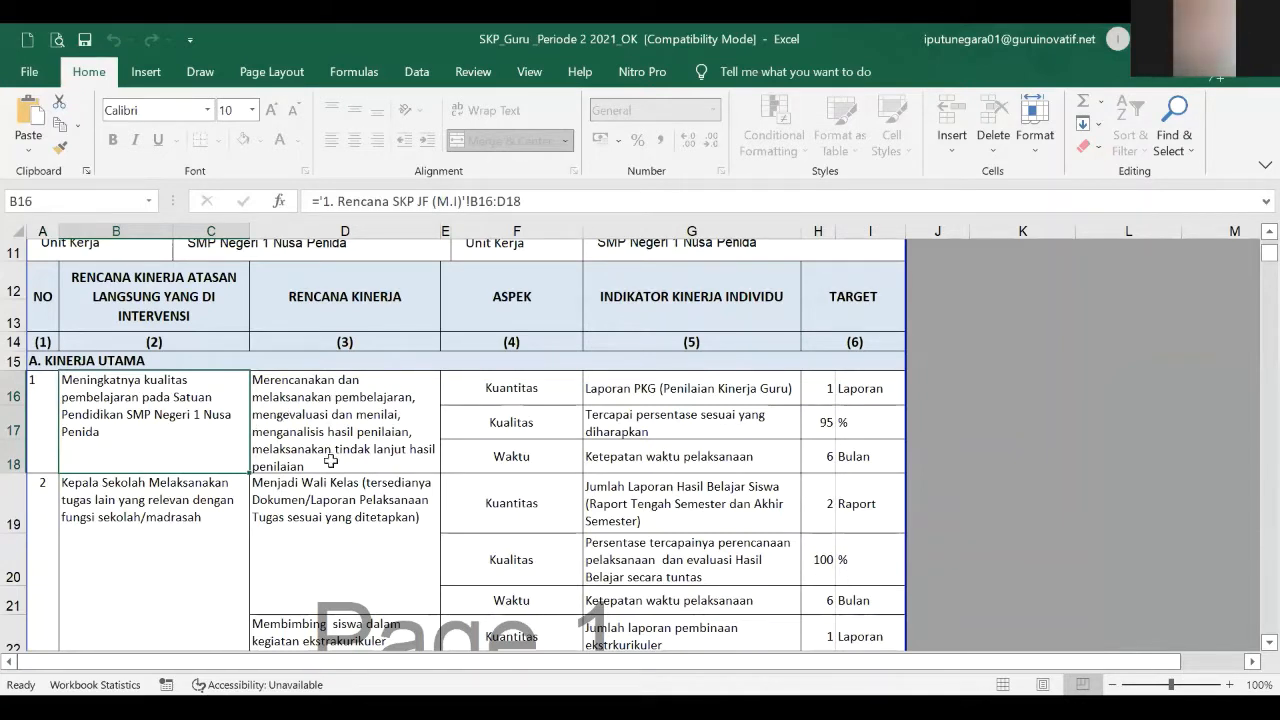
scroll(703, 485, "up", 3)
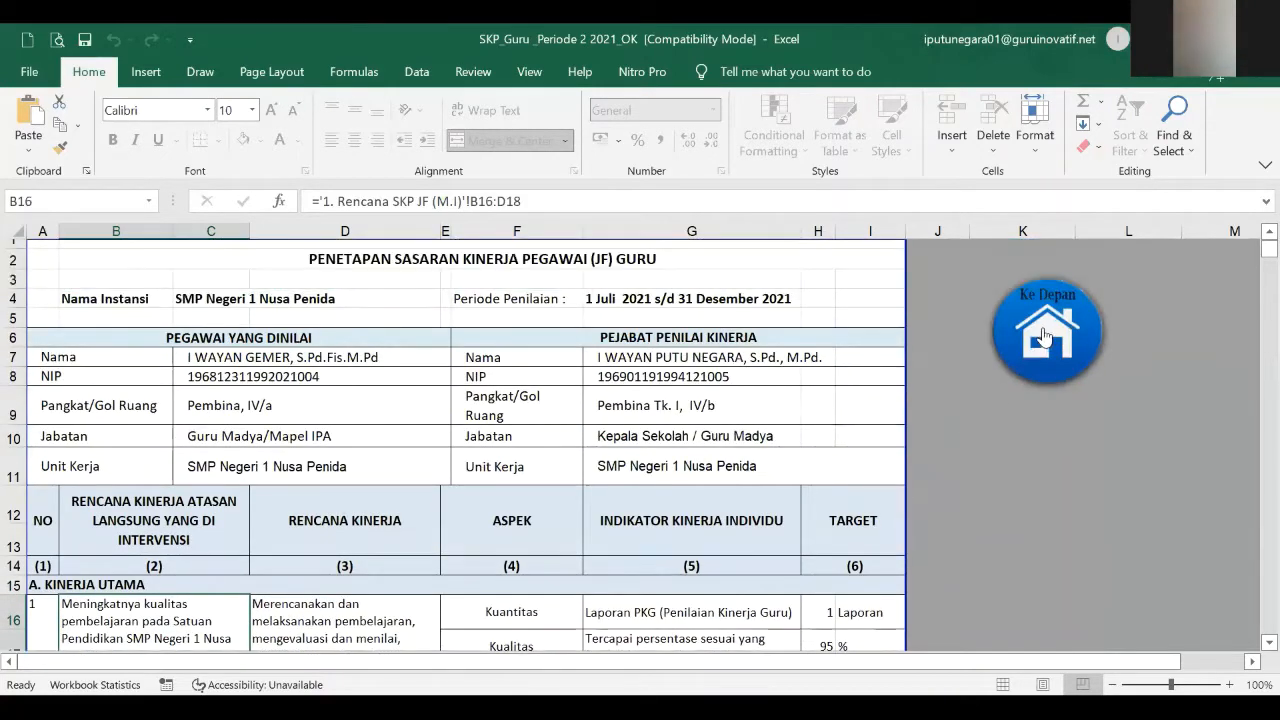
Open the Rencana SKP sheet, inspect the source text of the teaching Rencana Kinerja, and return to the main menu
left_click(1050, 340)
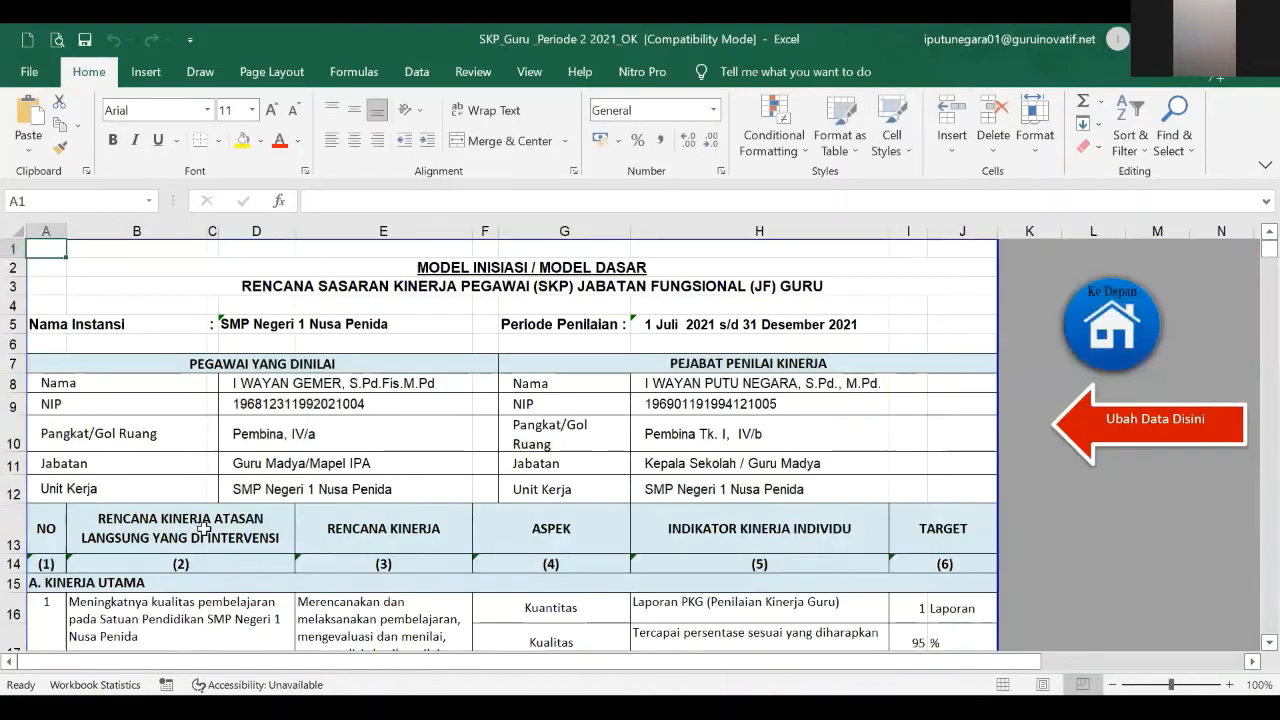
scroll(375, 565, "down", 2)
left_click(375, 560)
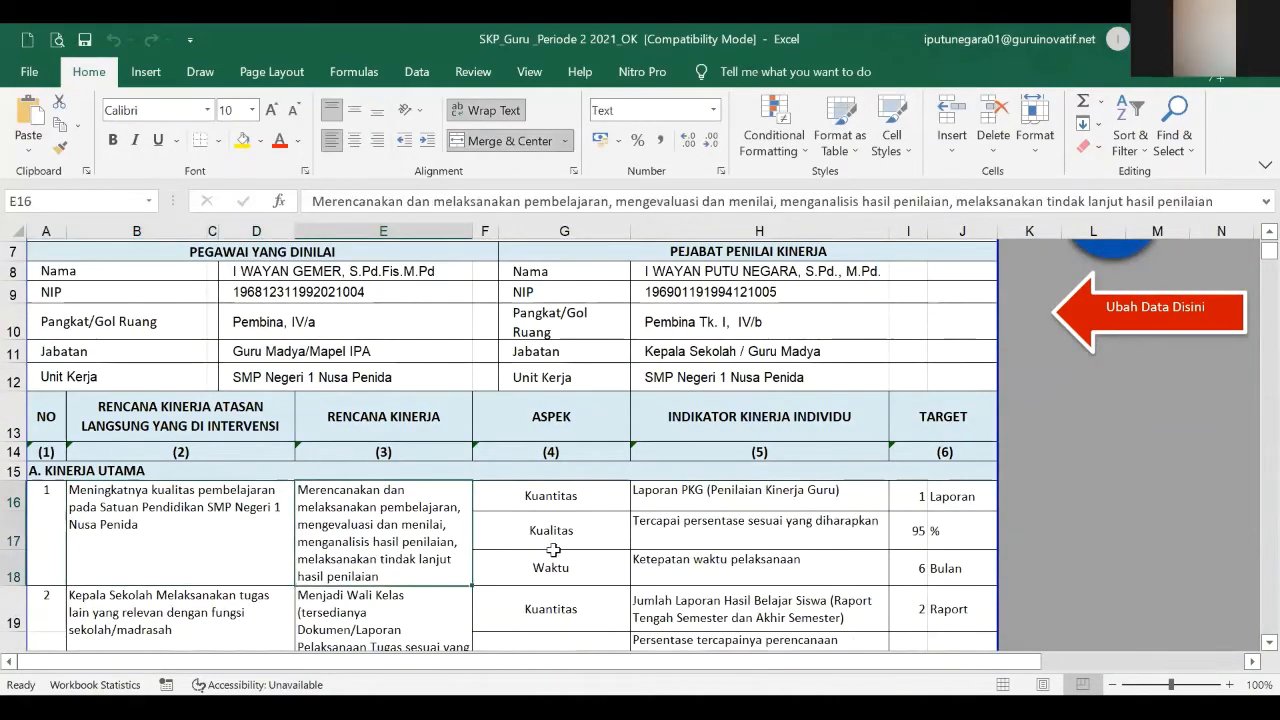
scroll(1112, 365, "up", 2)
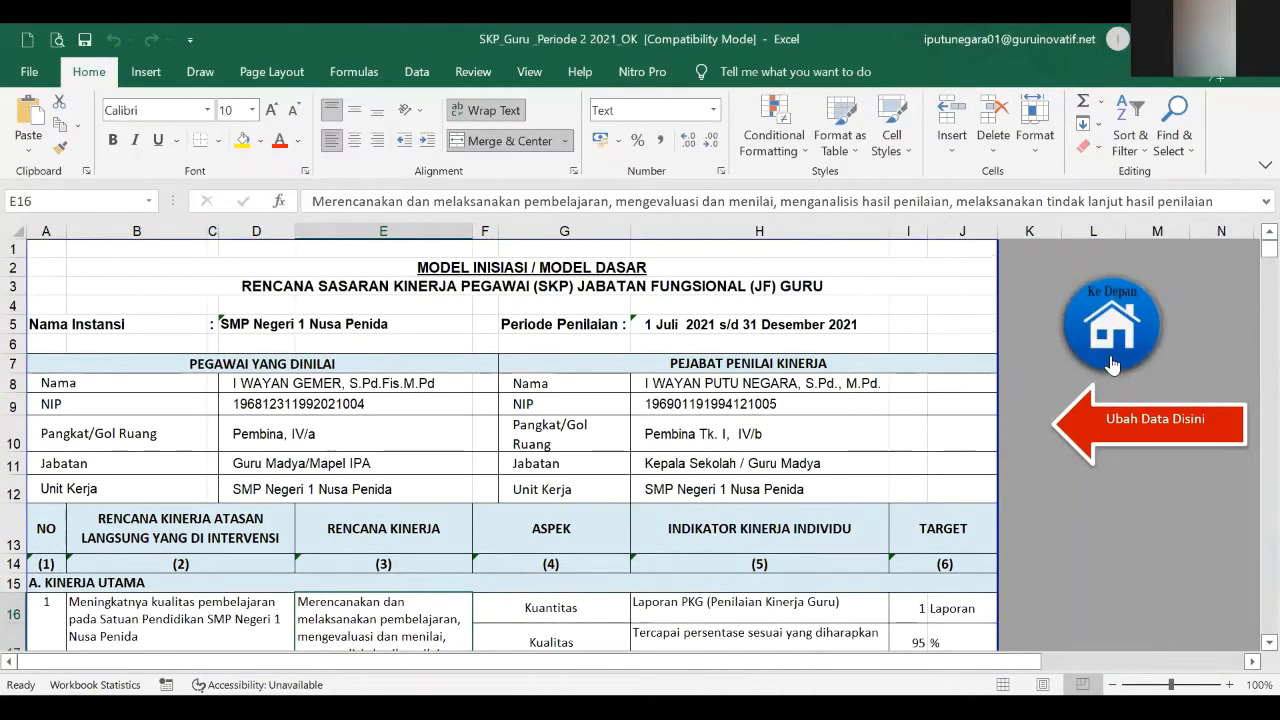
left_click(1112, 365)
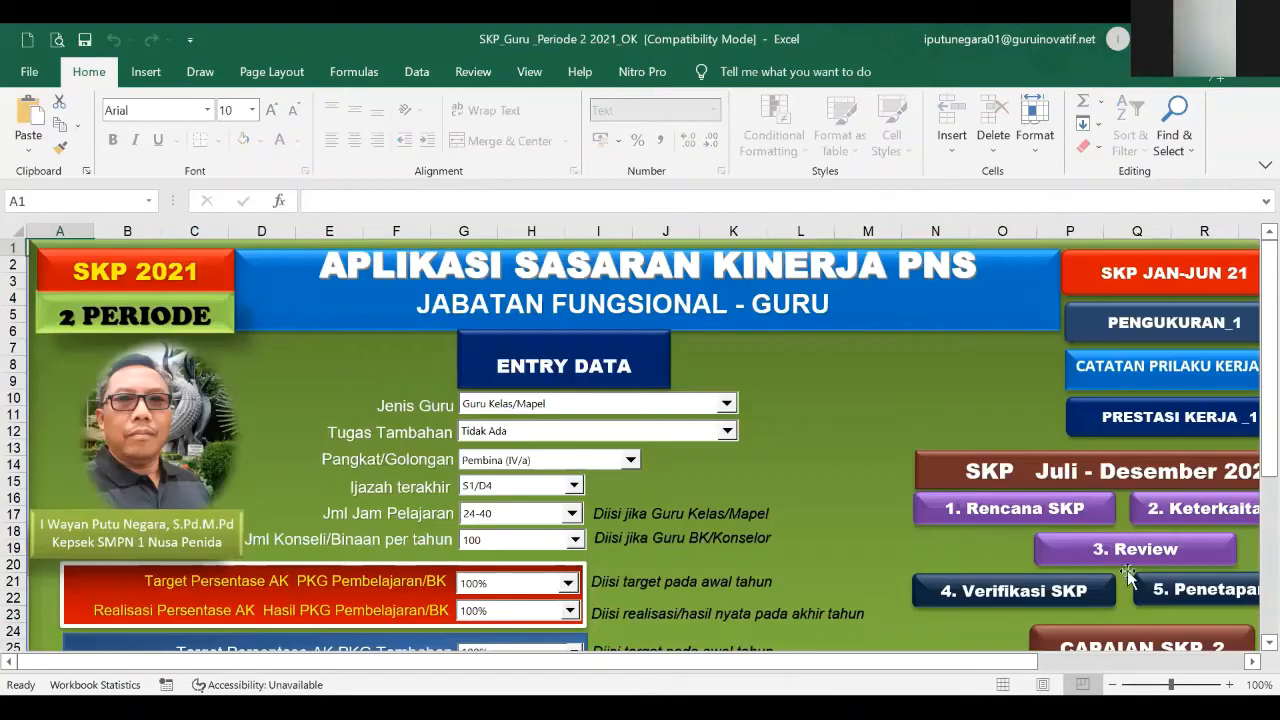
Reopen the Penetapan sheet, check the formula linking the teaching Rencana Kinerja to the Rencana sheet, and return to the main menu
scroll(1160, 552, "down", 1)
left_click(1168, 537)
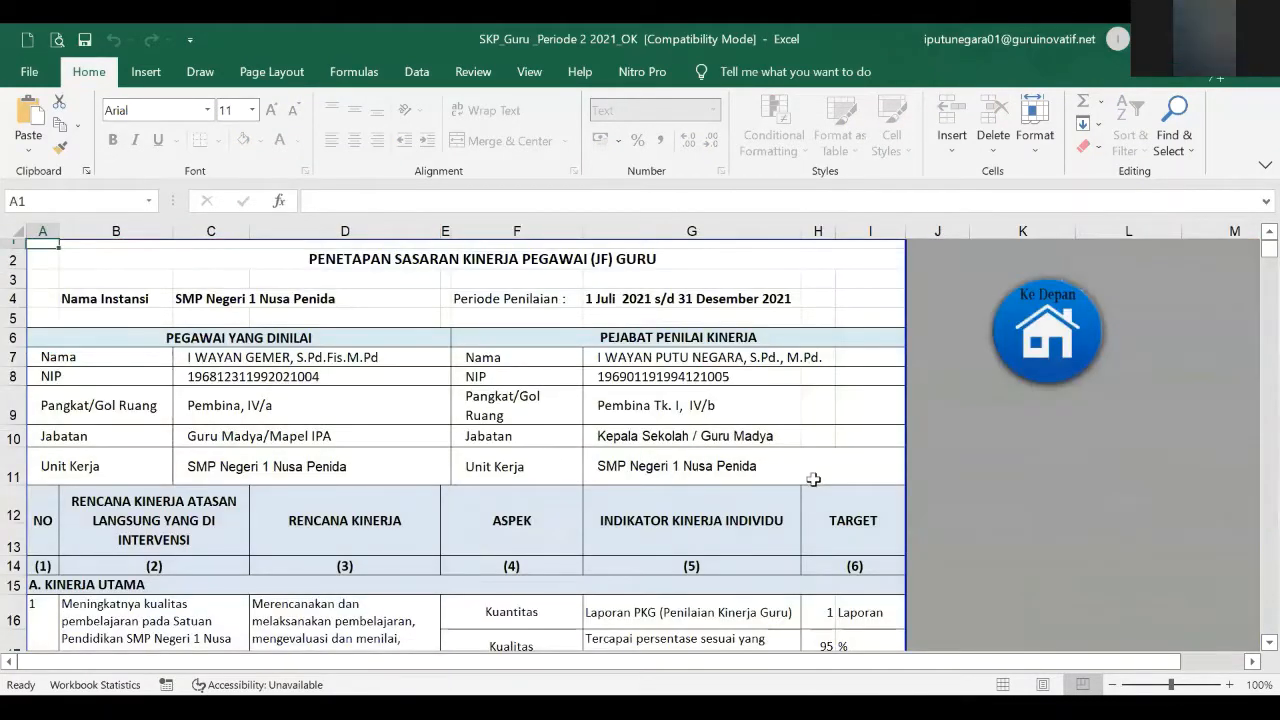
scroll(813, 478, "down", 2)
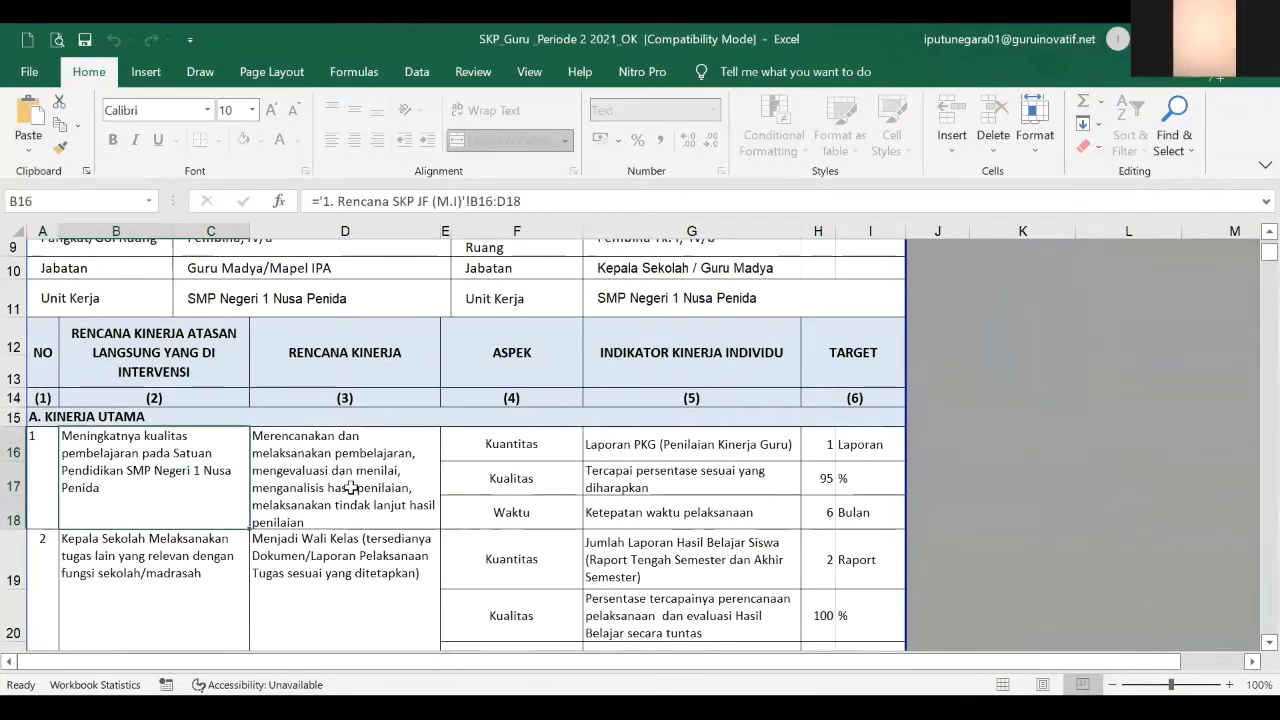
left_click(351, 487)
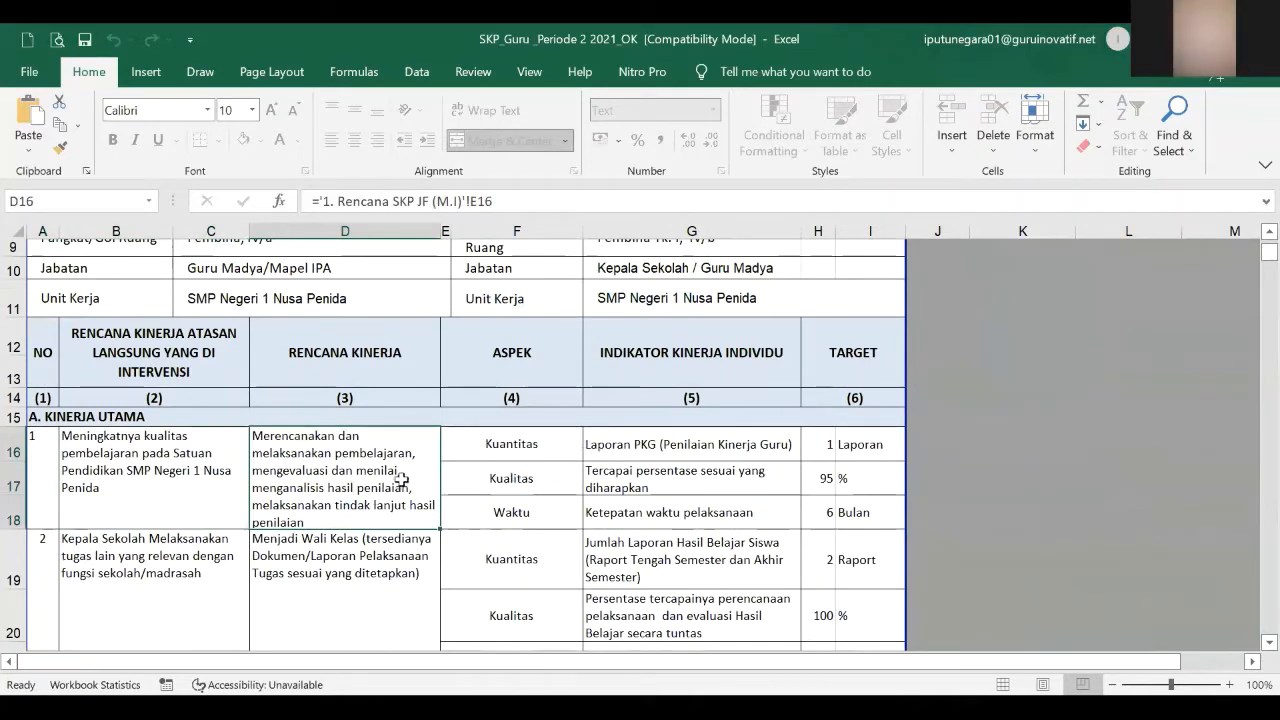
scroll(855, 482, "up", 3)
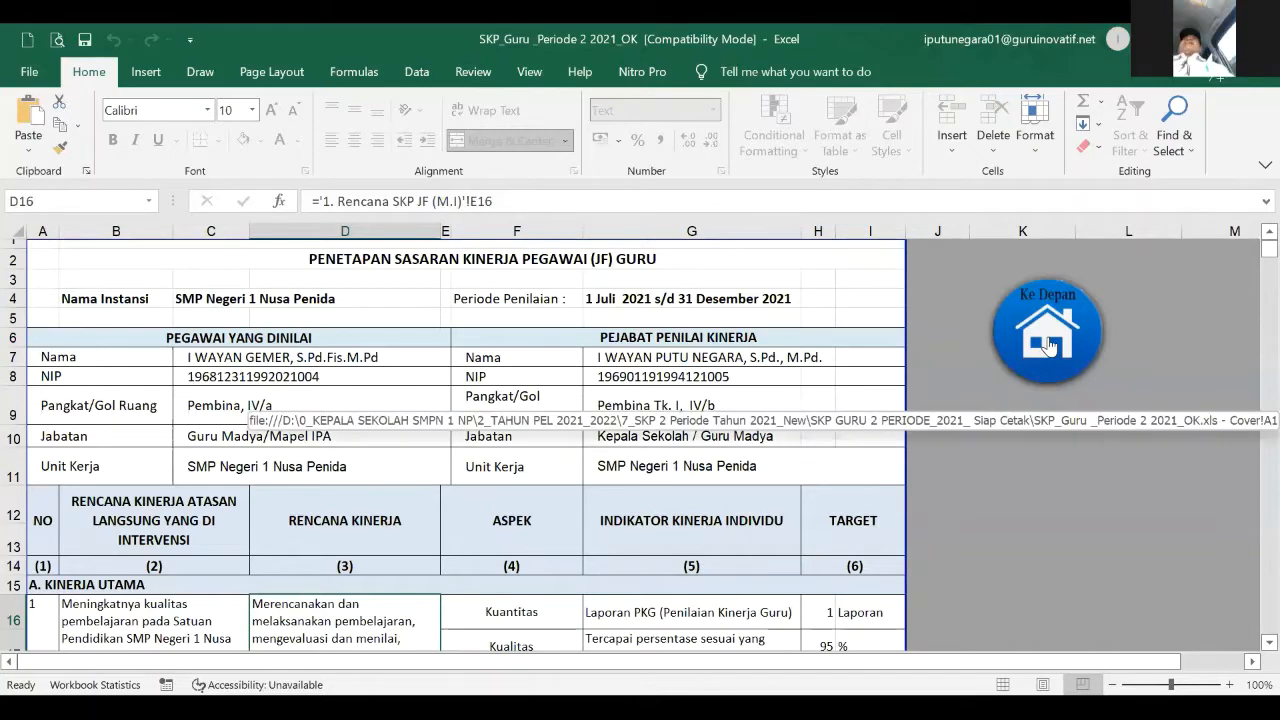
left_click(1067, 454)
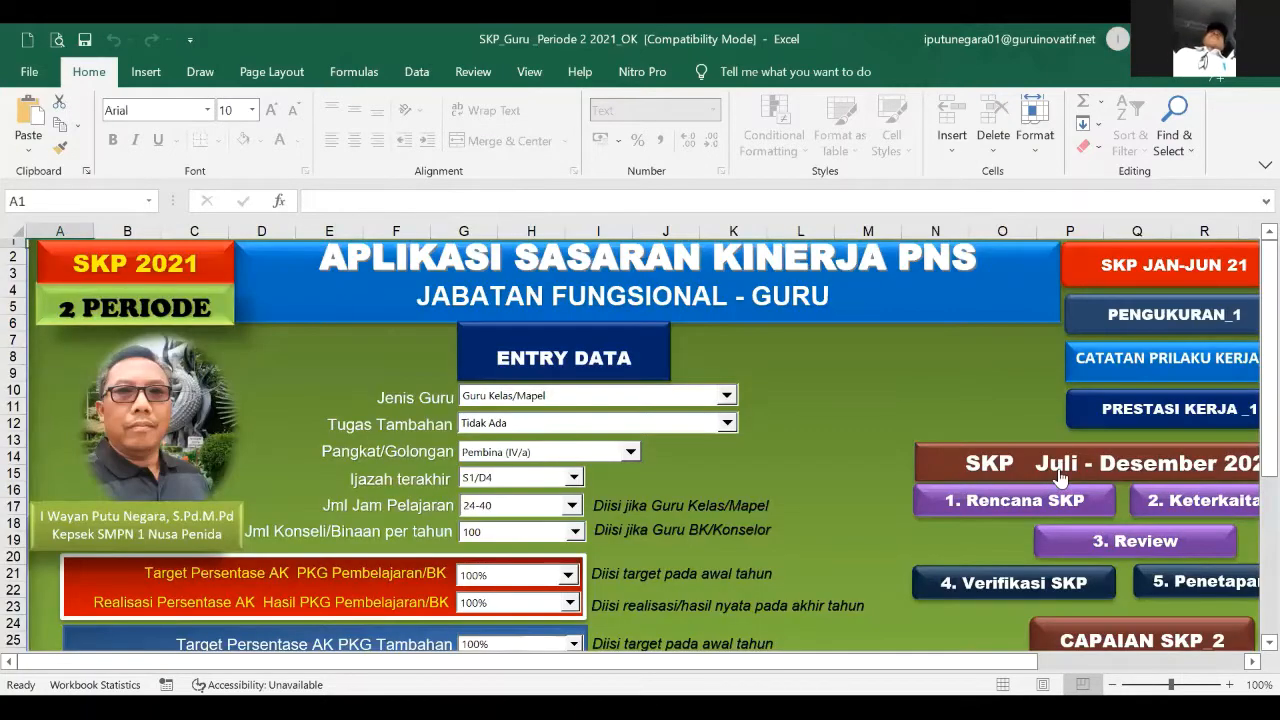
Open the CAPAIAN SKP_2 sheet and inspect the teaching activity's linked Rencana Kinerja, Waktu aspect and Kuantitas realisation
scroll(1060, 500, "down", 3)
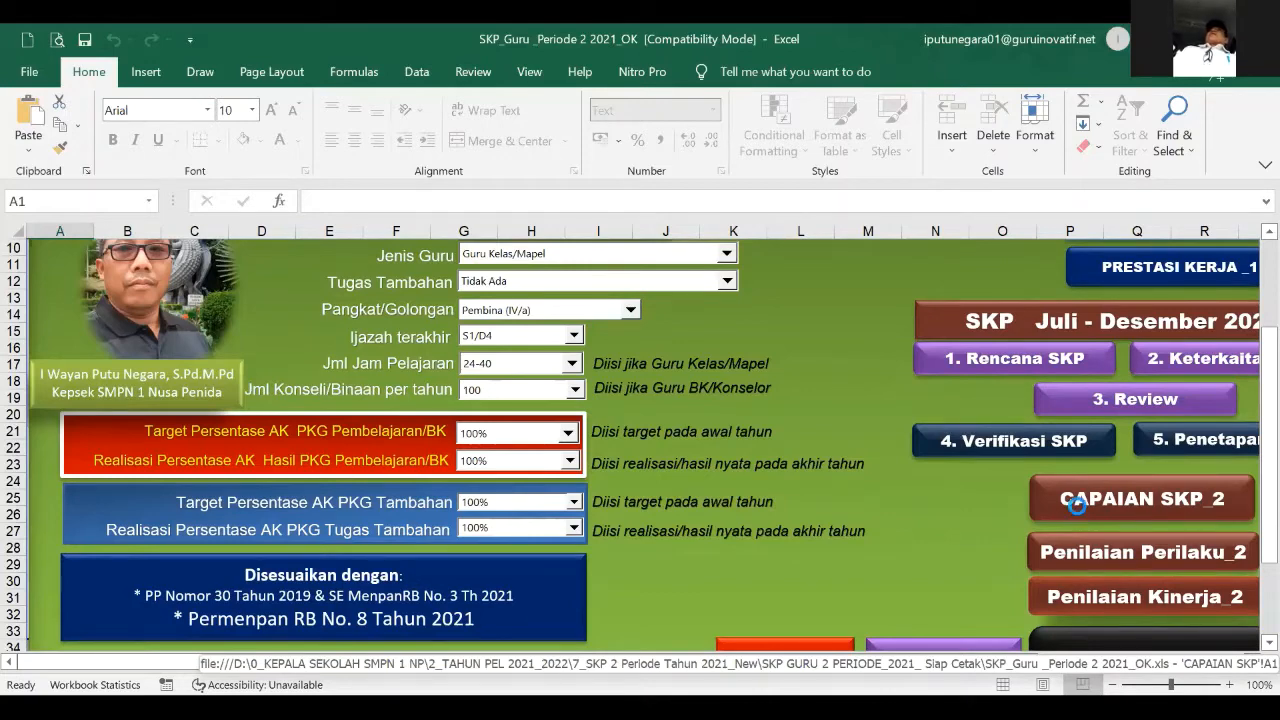
left_click(1076, 504)
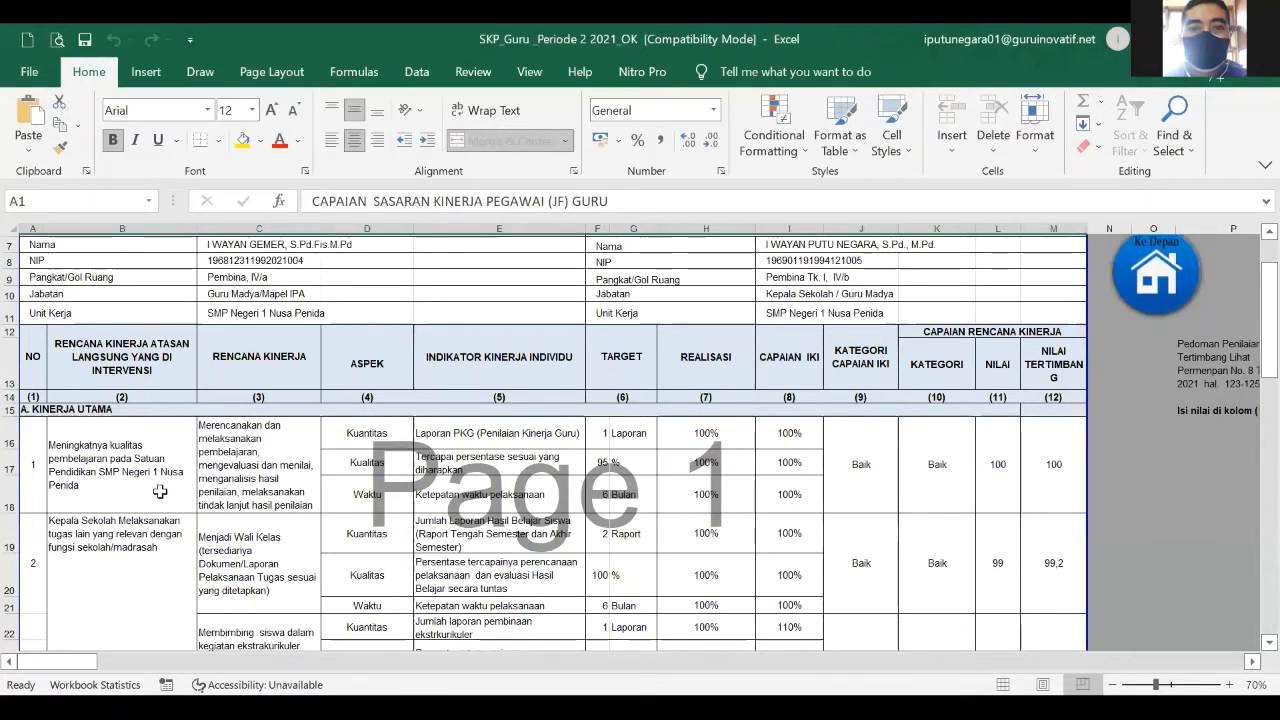
left_click(262, 425)
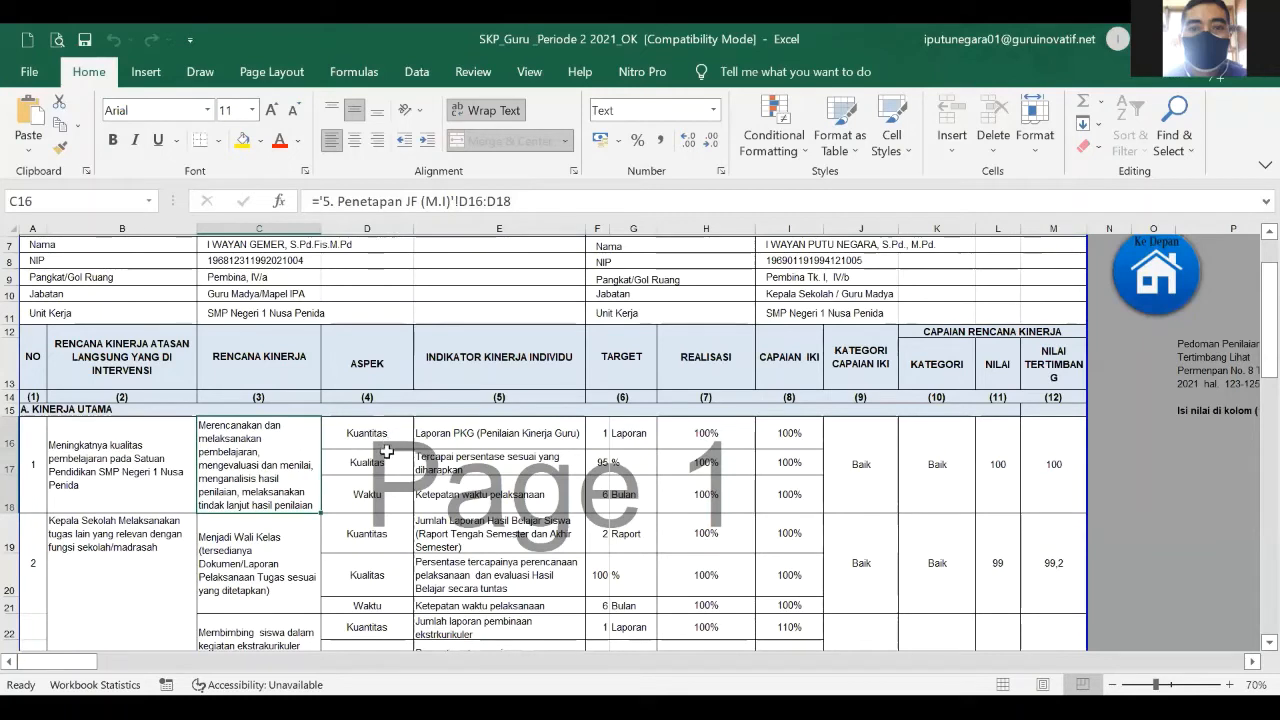
left_click(375, 496)
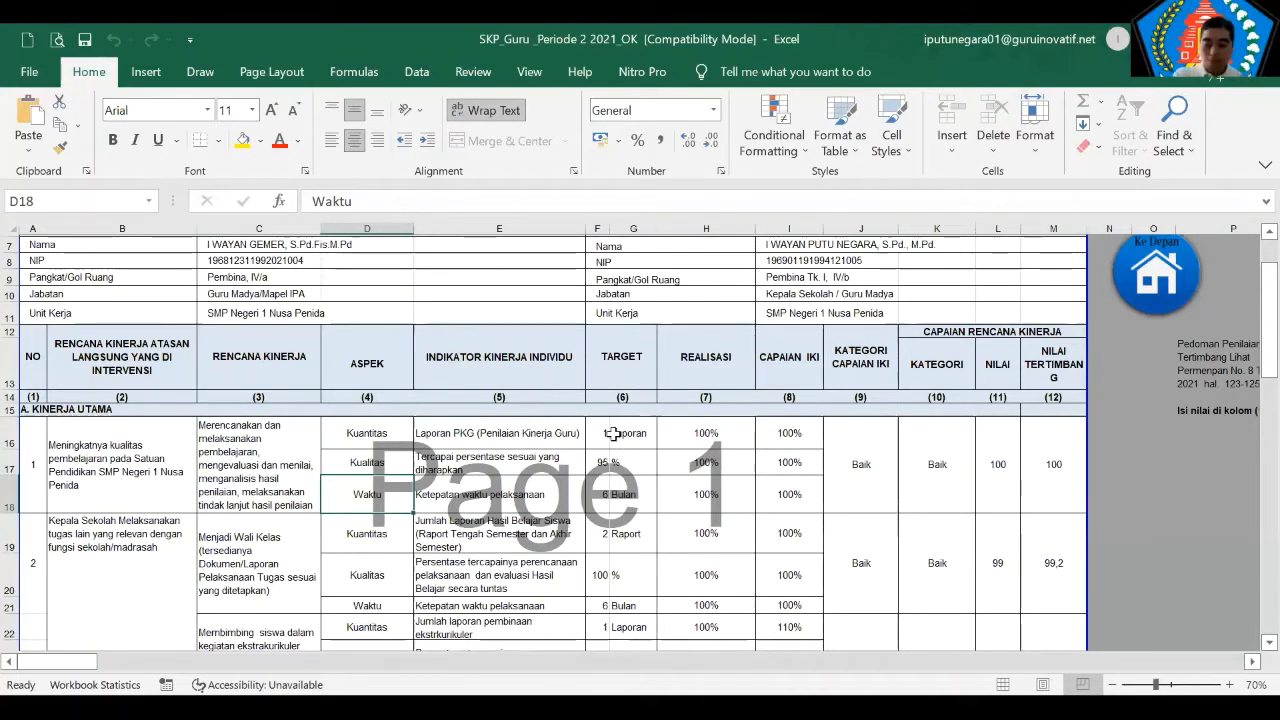
left_click(707, 429)
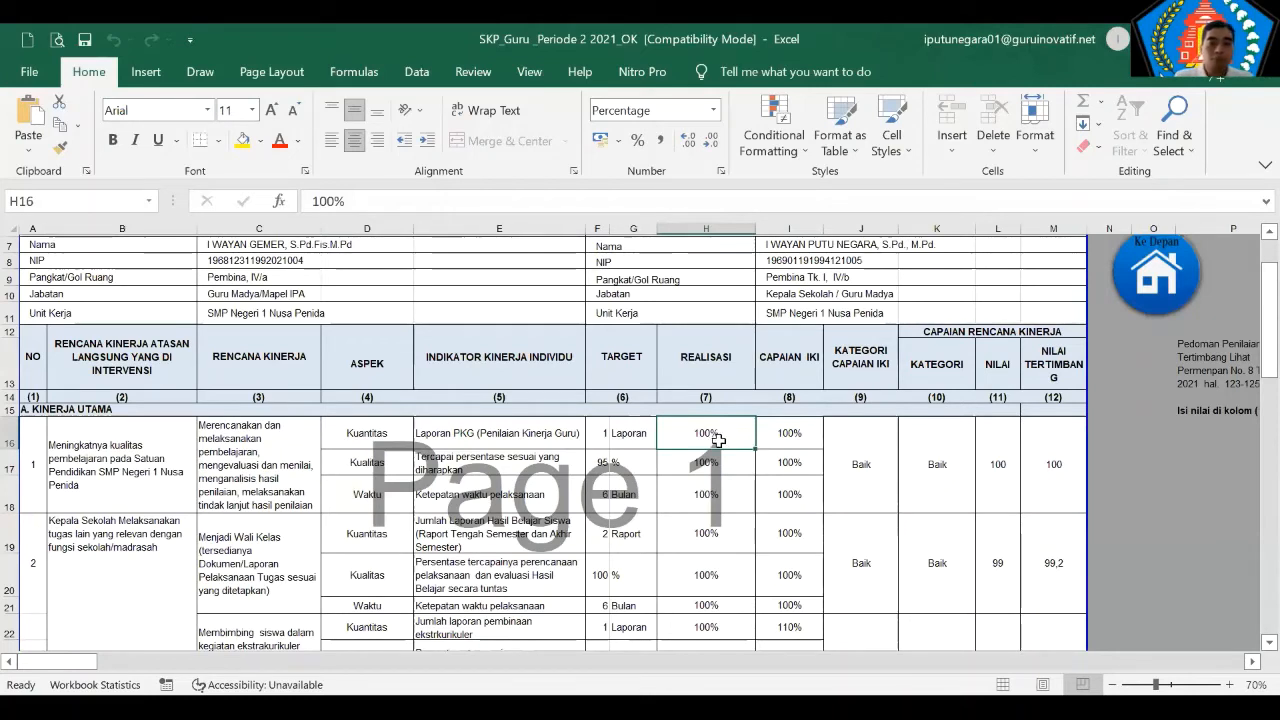
Inspect the teaching activity's formulas for Kategori Capaian IKI, Capaian Rencana Kinerja category and Nilai Tertimbang
left_click(861, 465)
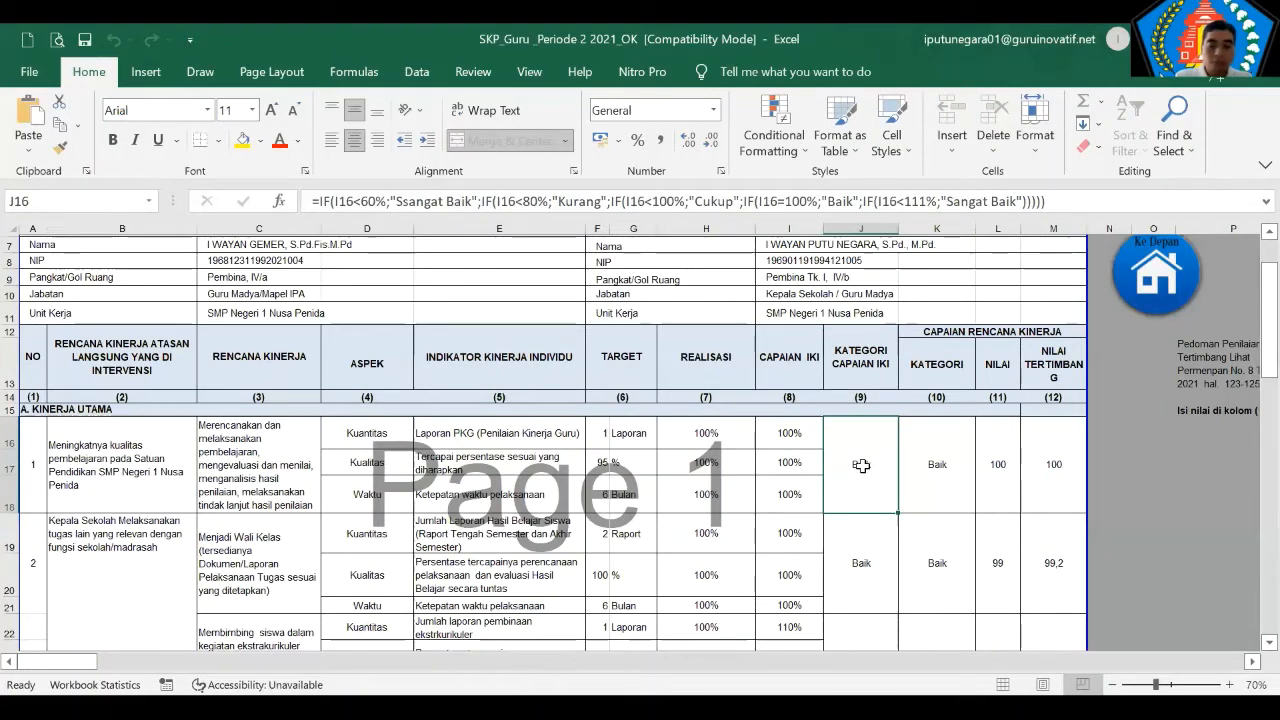
left_click(928, 467)
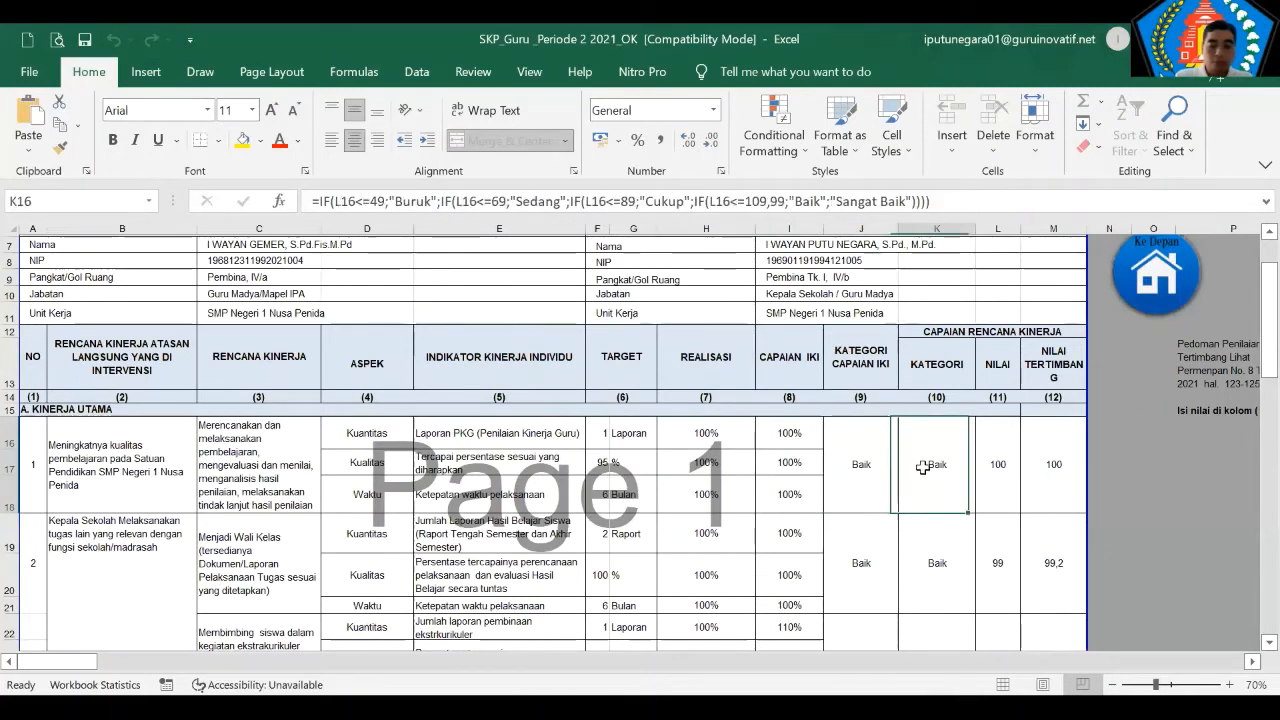
left_click(1058, 467)
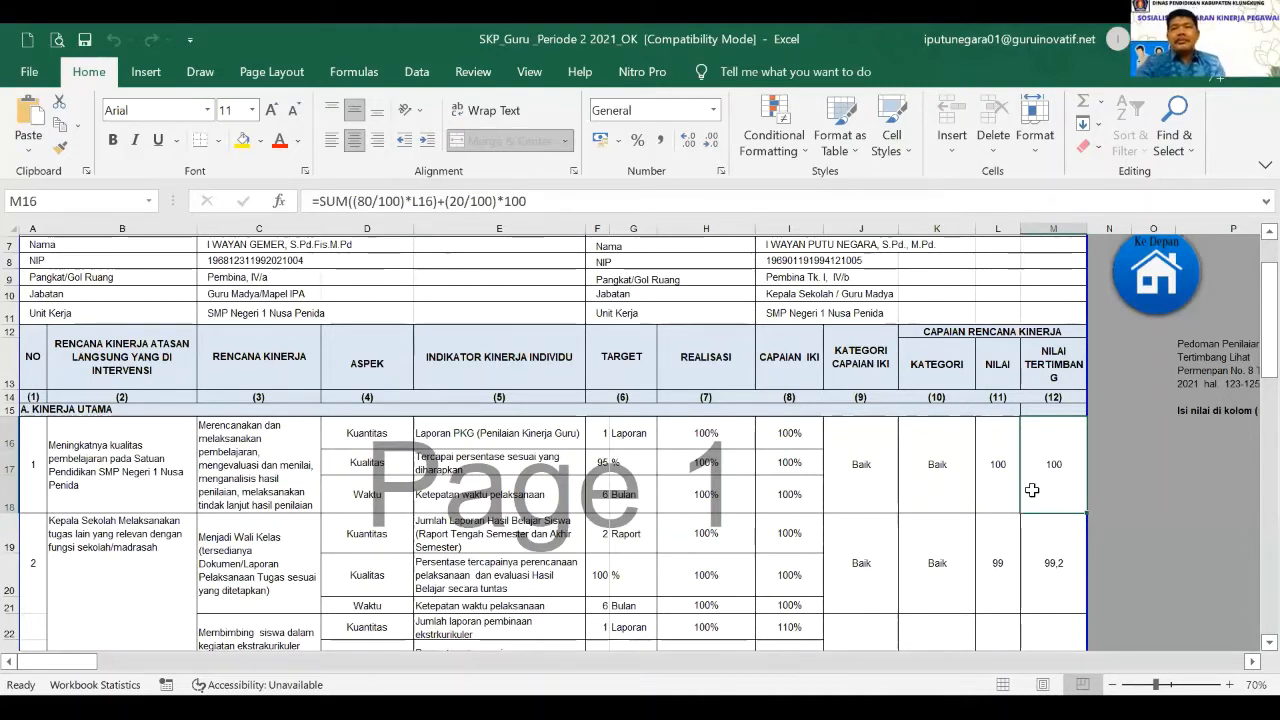
Review the remaining Kinerja Utama achievements and inspect the helper formula in O29 beside the Kinerja Tambahan functional training row
scroll(1019, 497, "down", 4)
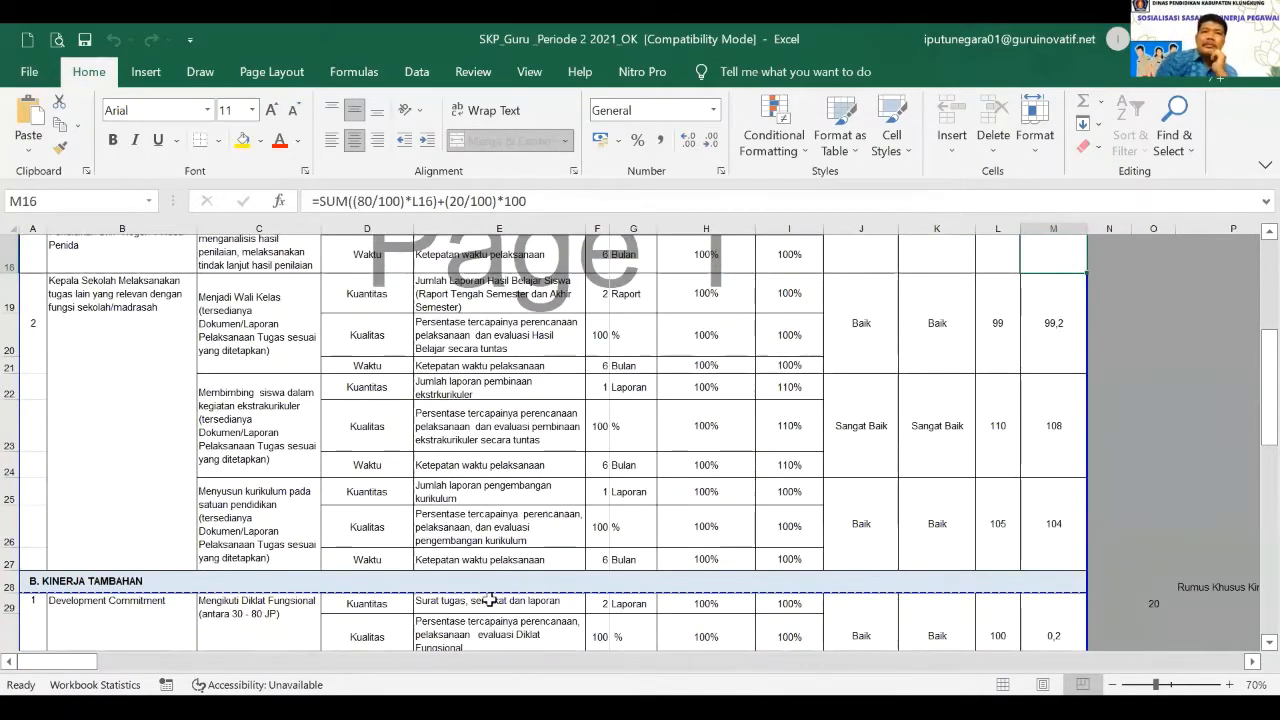
scroll(1054, 563, "down", 2)
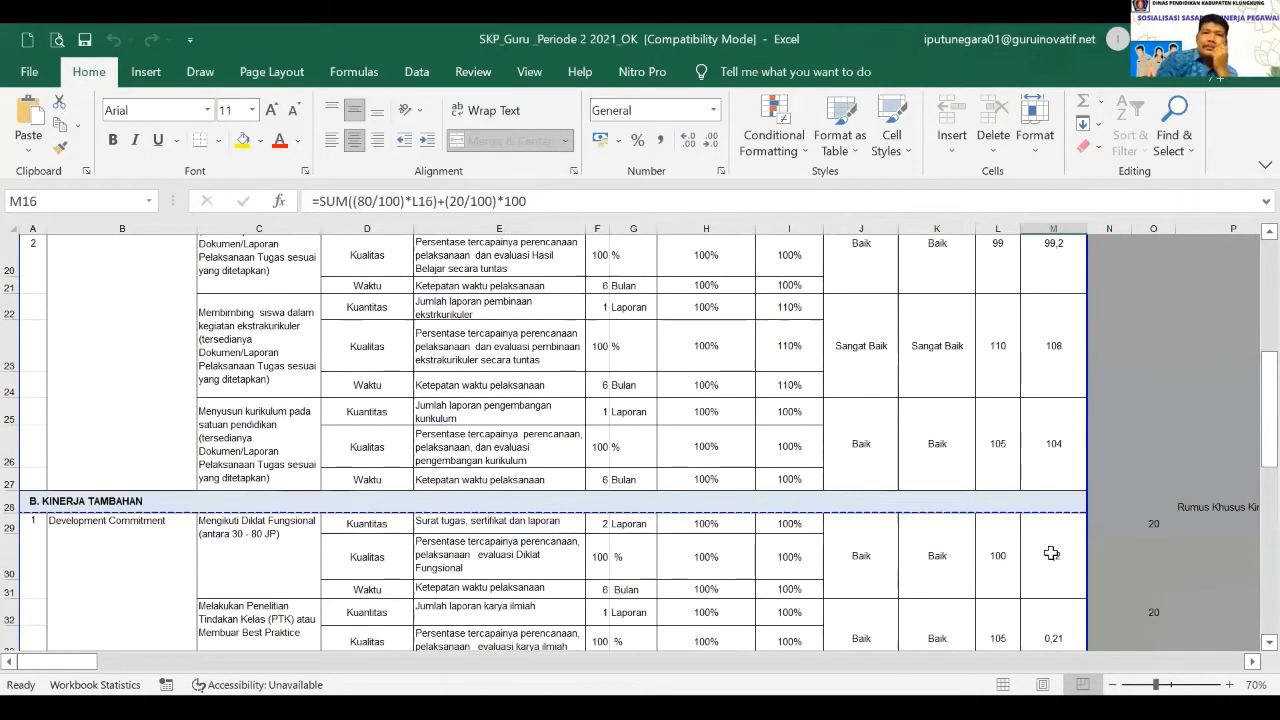
left_click(1150, 524)
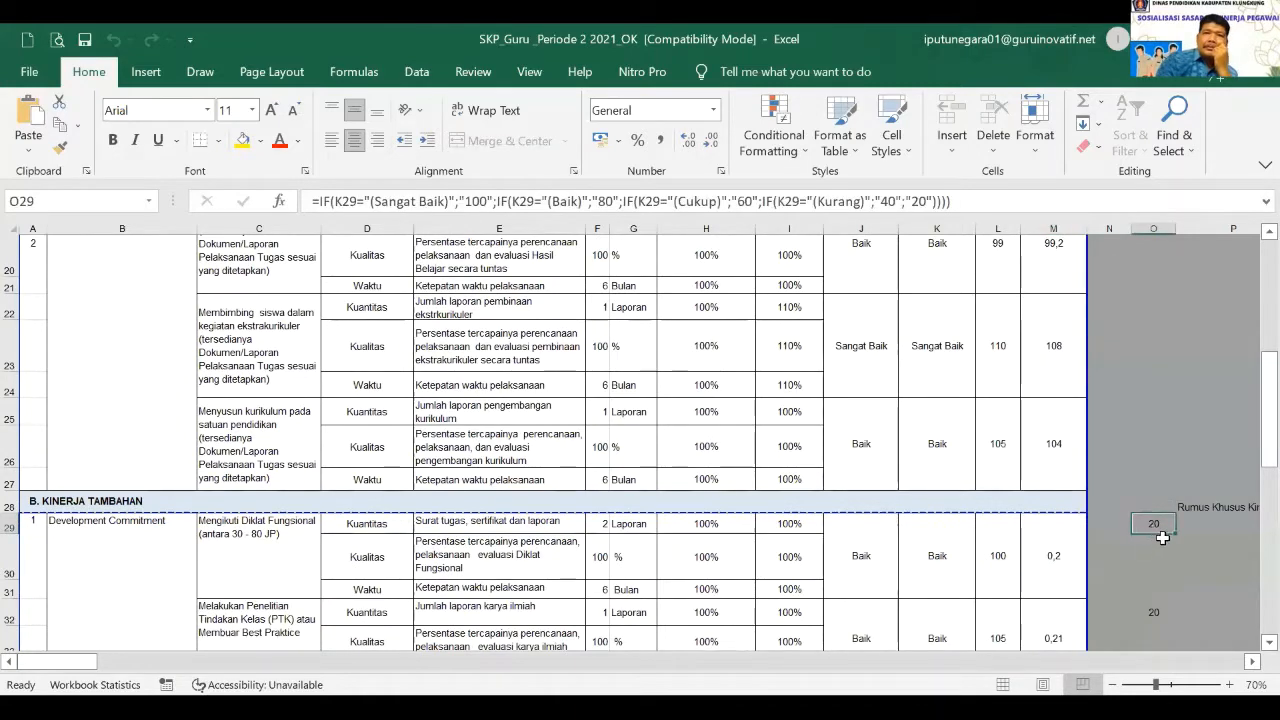
Set the Kuantitas Capaian IKI of the teaching activity under Kinerja Utama to 110%
scroll(1140, 535, "up", 1)
scroll(1130, 530, "down", 1)
scroll(1110, 522, "up", 1)
scroll(1105, 519, "up", 3)
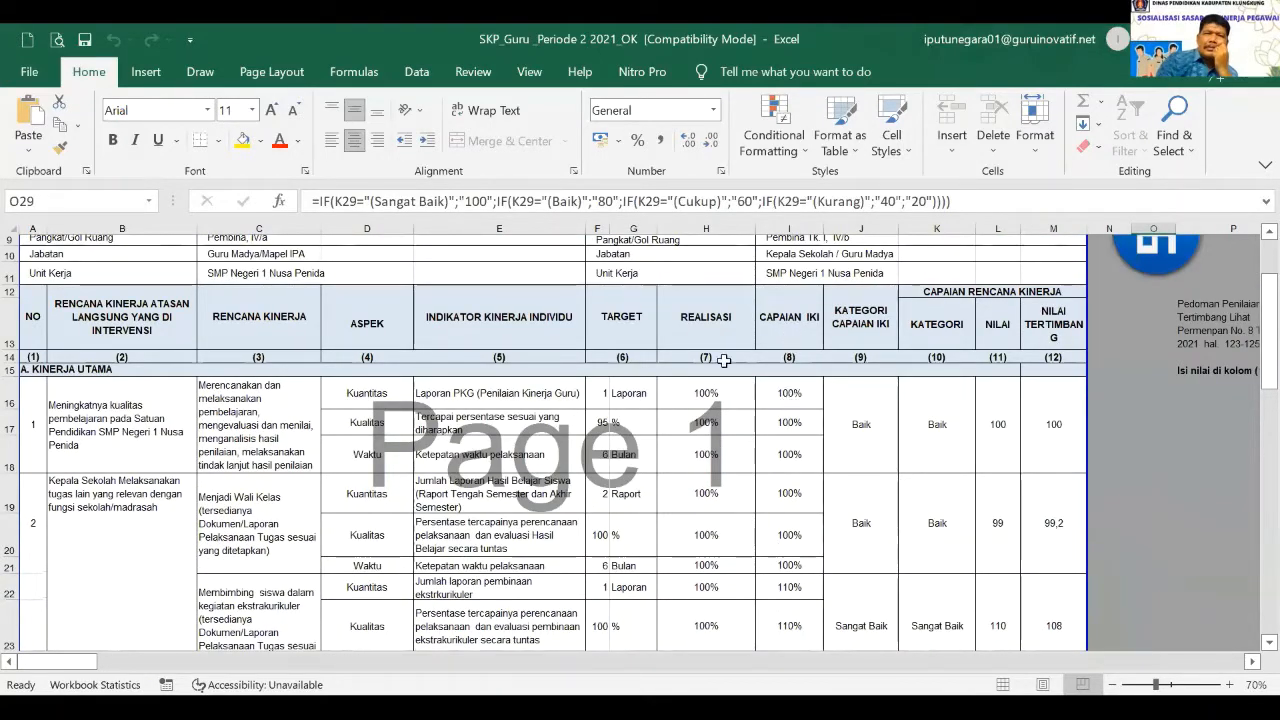
left_click(791, 392)
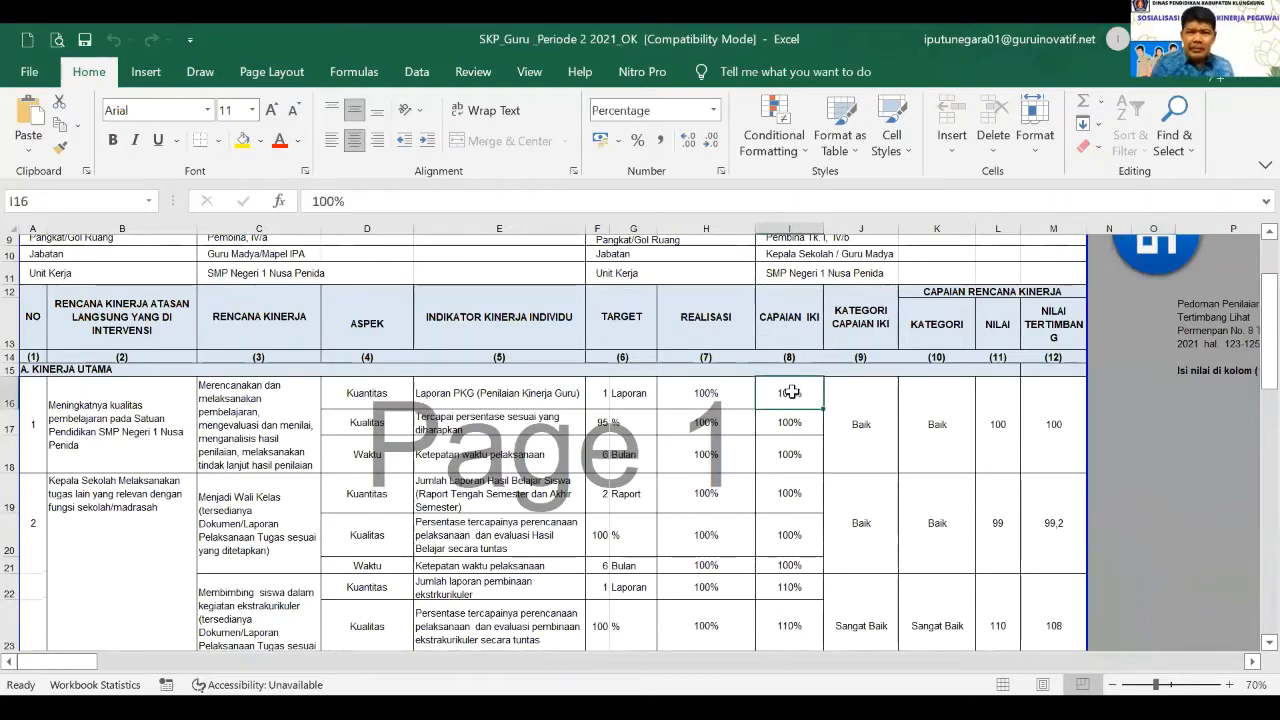
left_click(336, 201)
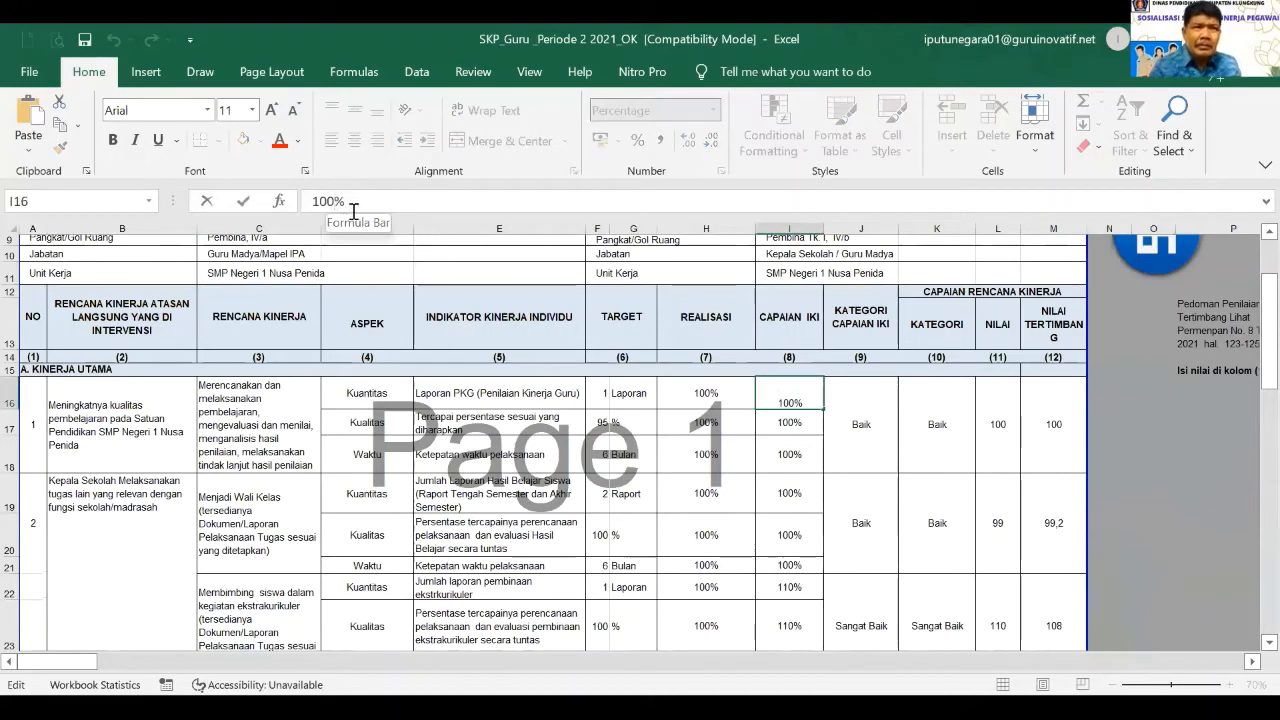
key("BackSpace")
key("BackSpace")
type("1")
key("Return")
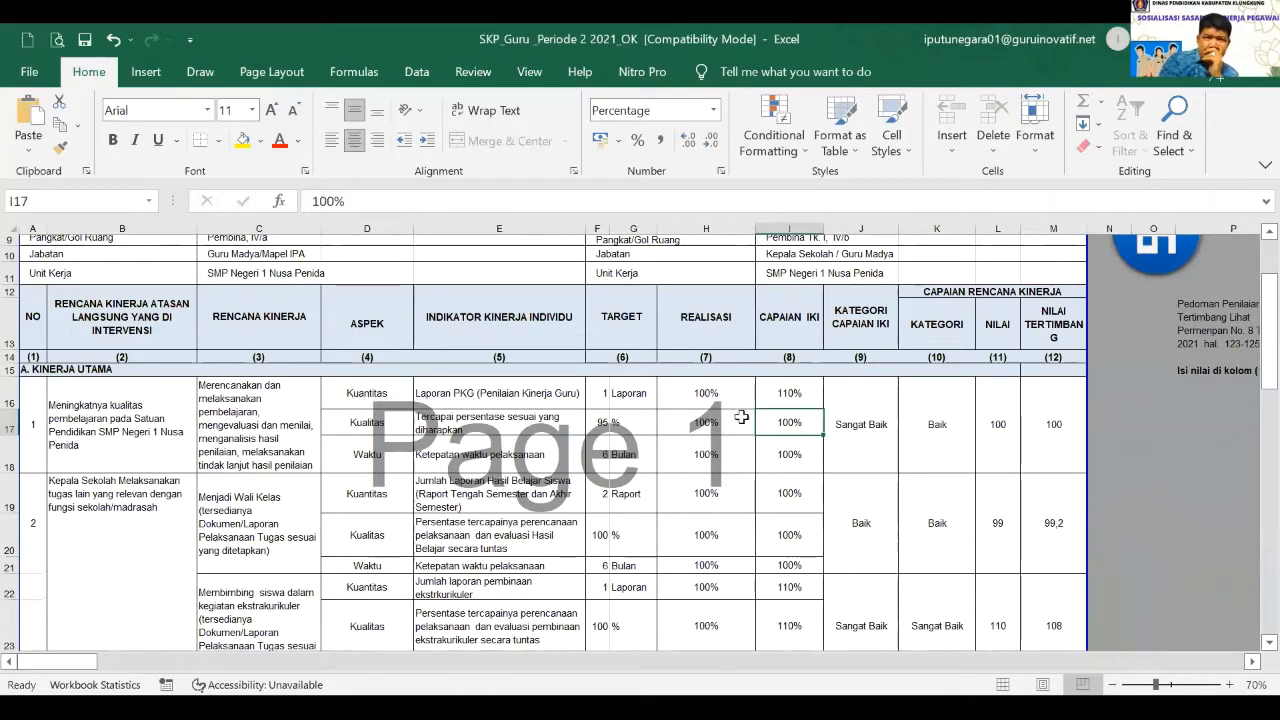
Set the teaching activity's Nilai to 110 and inspect its Nilai Tertimbang formula
left_click_drag(720, 395, 781, 487)
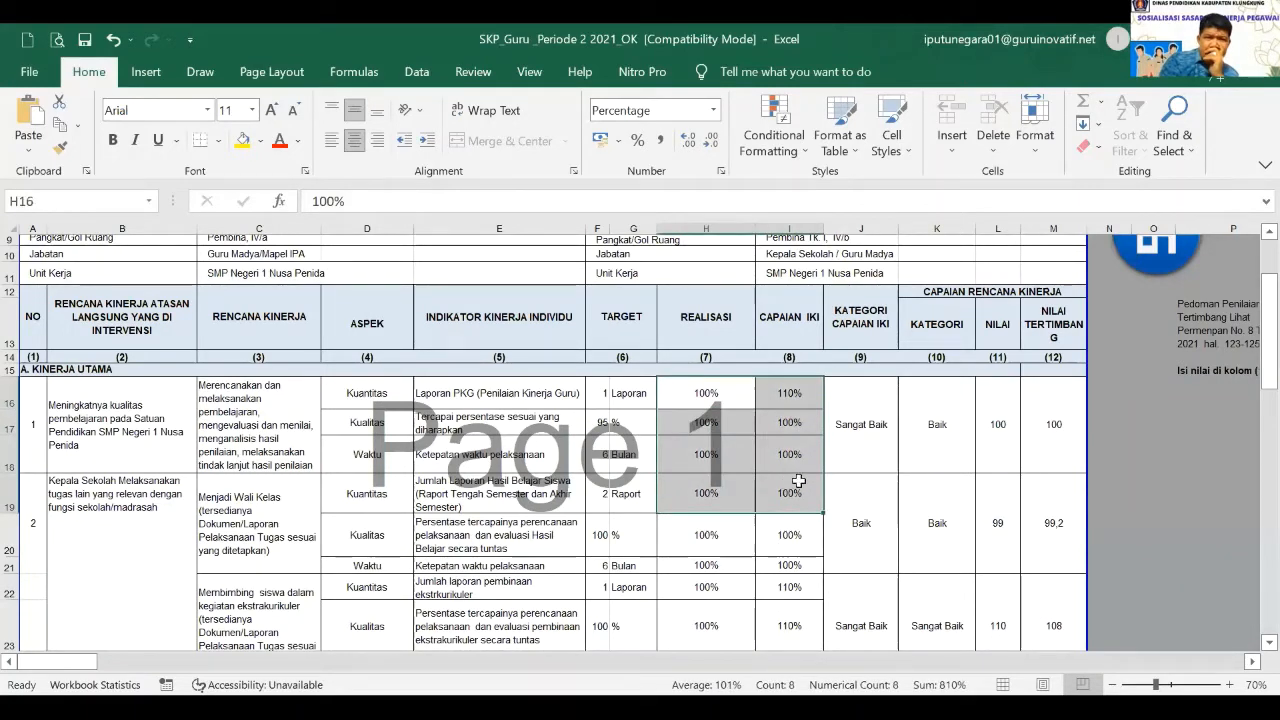
left_click(1041, 389)
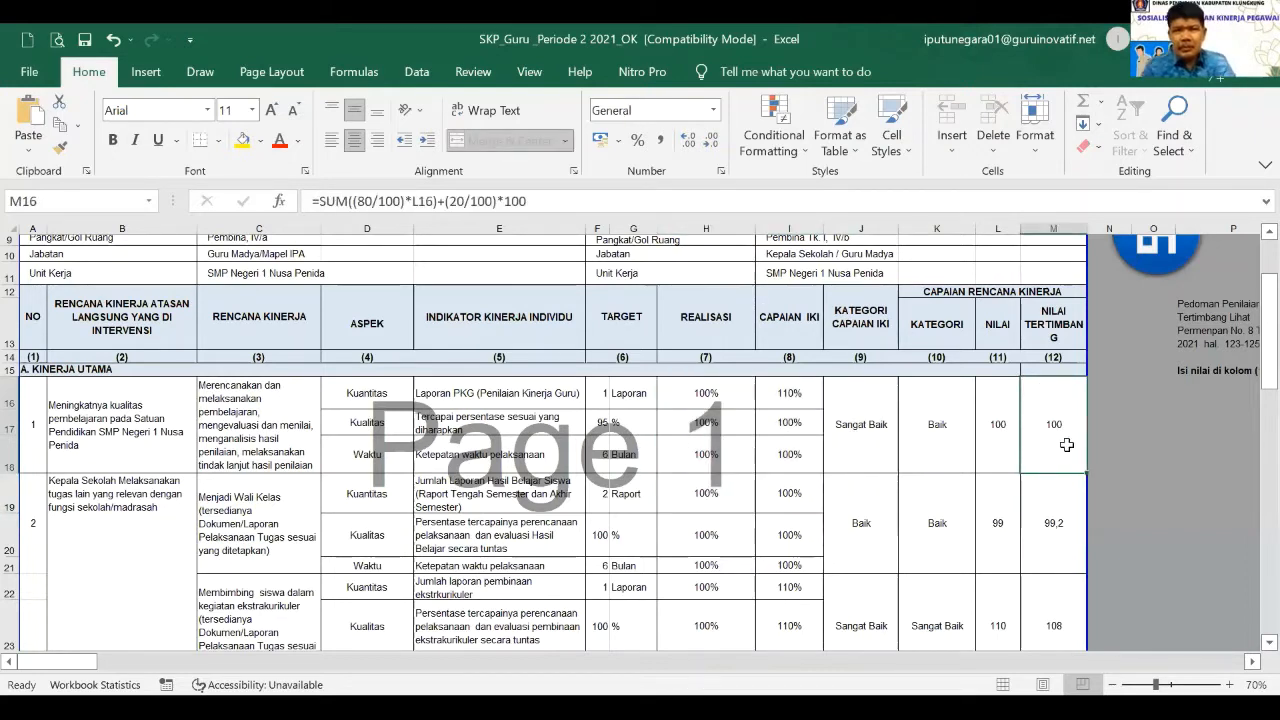
left_click(1002, 428)
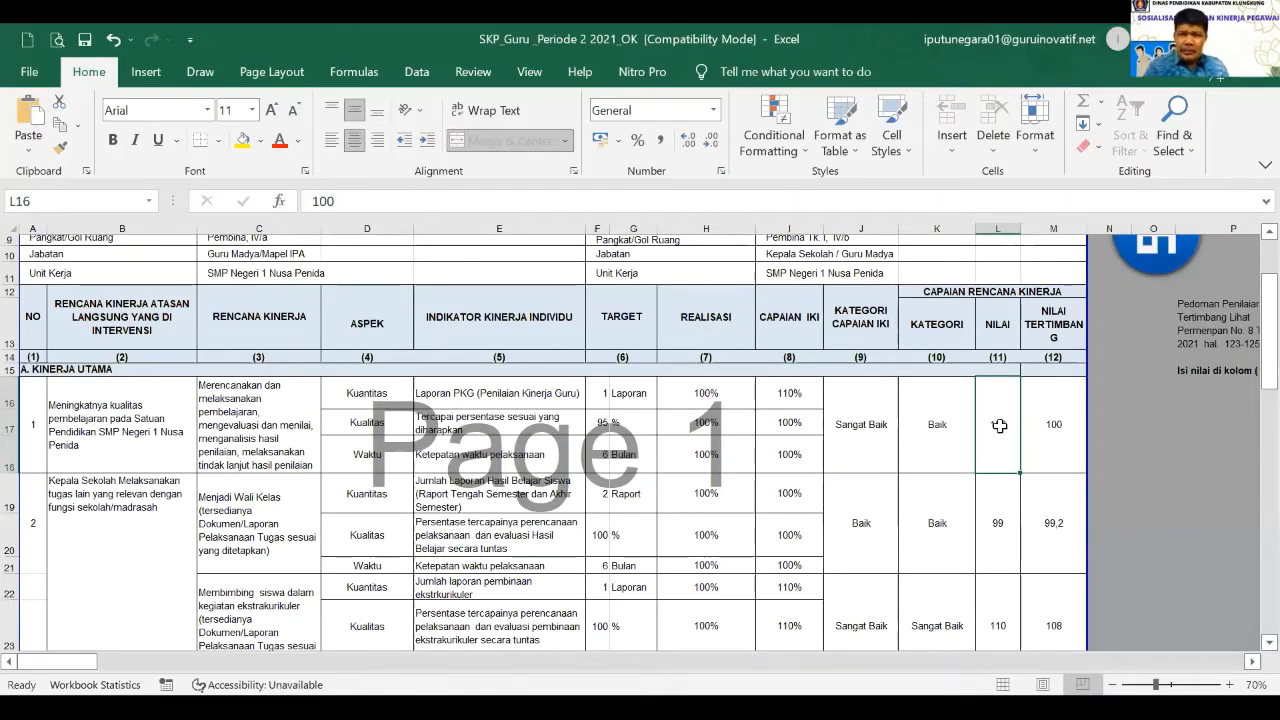
type("110")
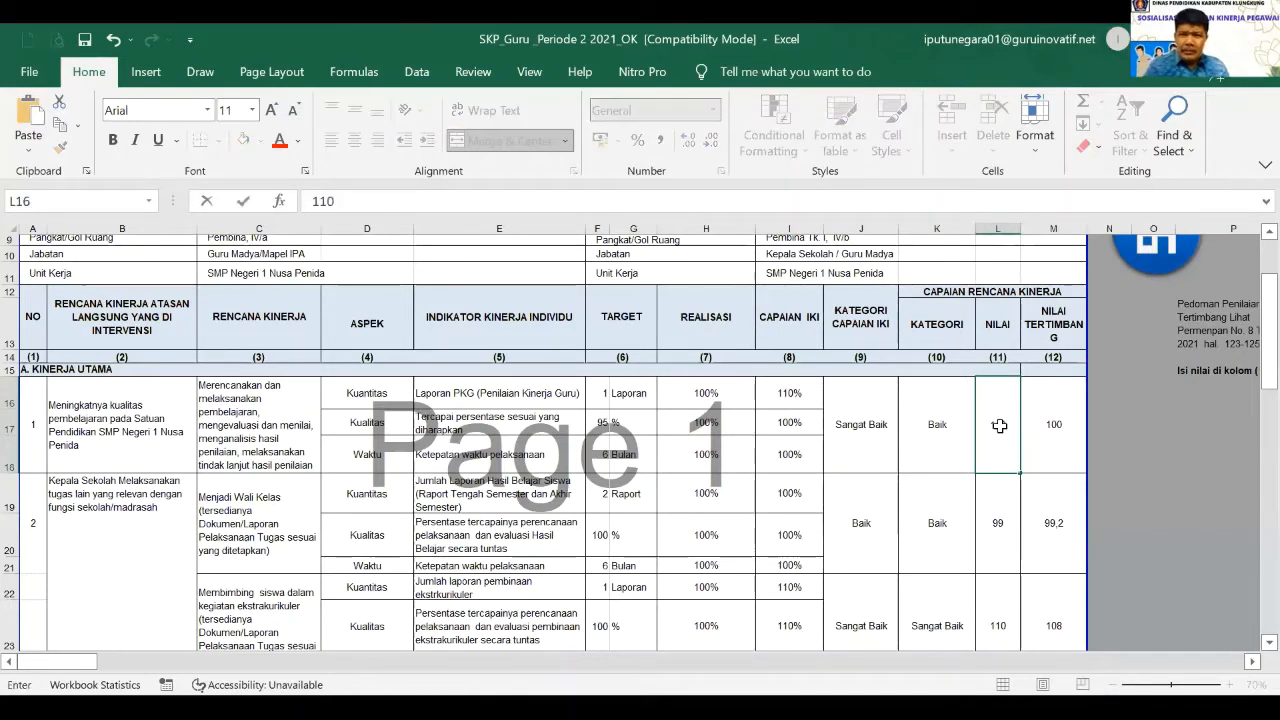
key("Return")
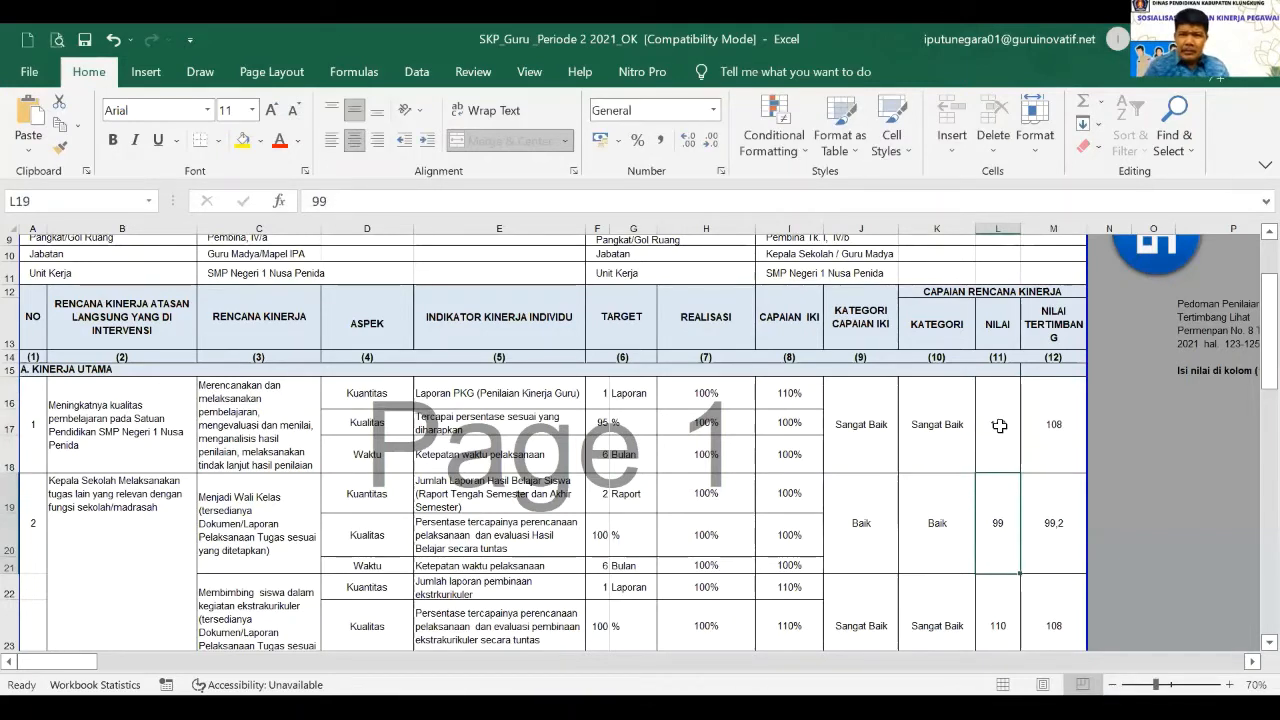
left_click(1061, 435)
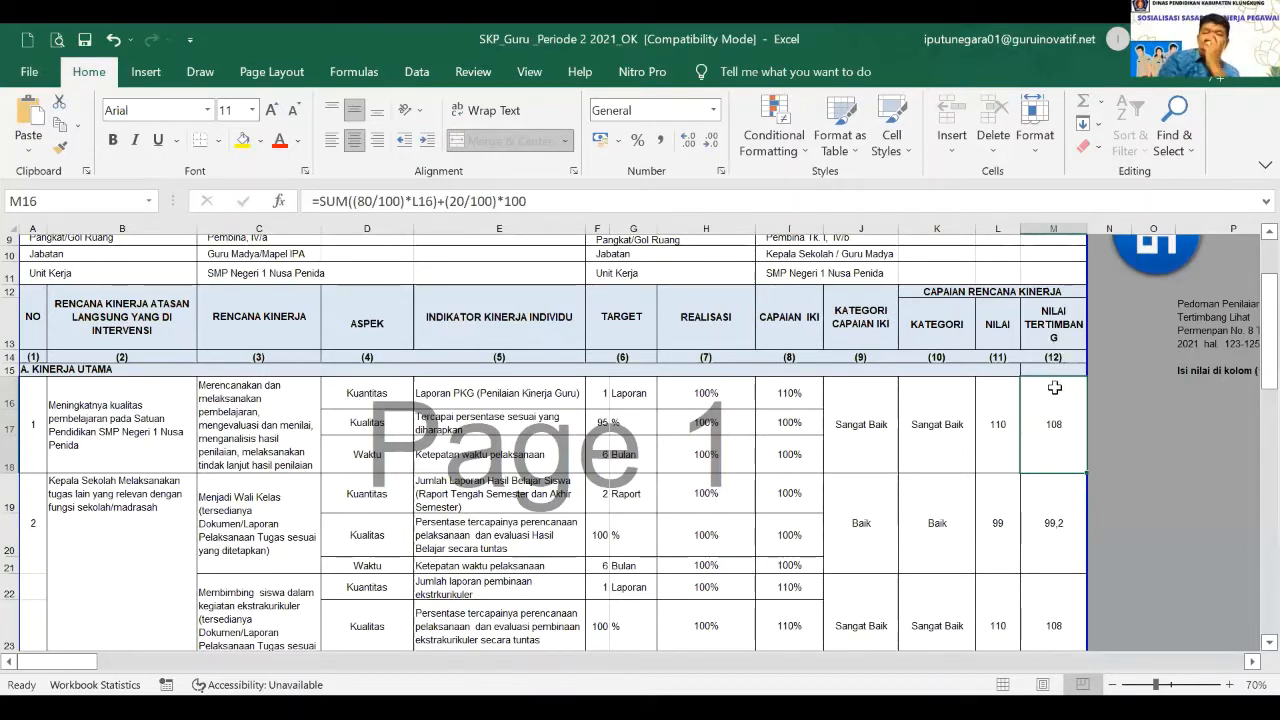
Review the Nilai Tertimbang of all Kinerja Utama and Kinerja Tambahan activities and inspect the NILAI AKHIR SKP formula
scroll(1056, 390, "down", 1)
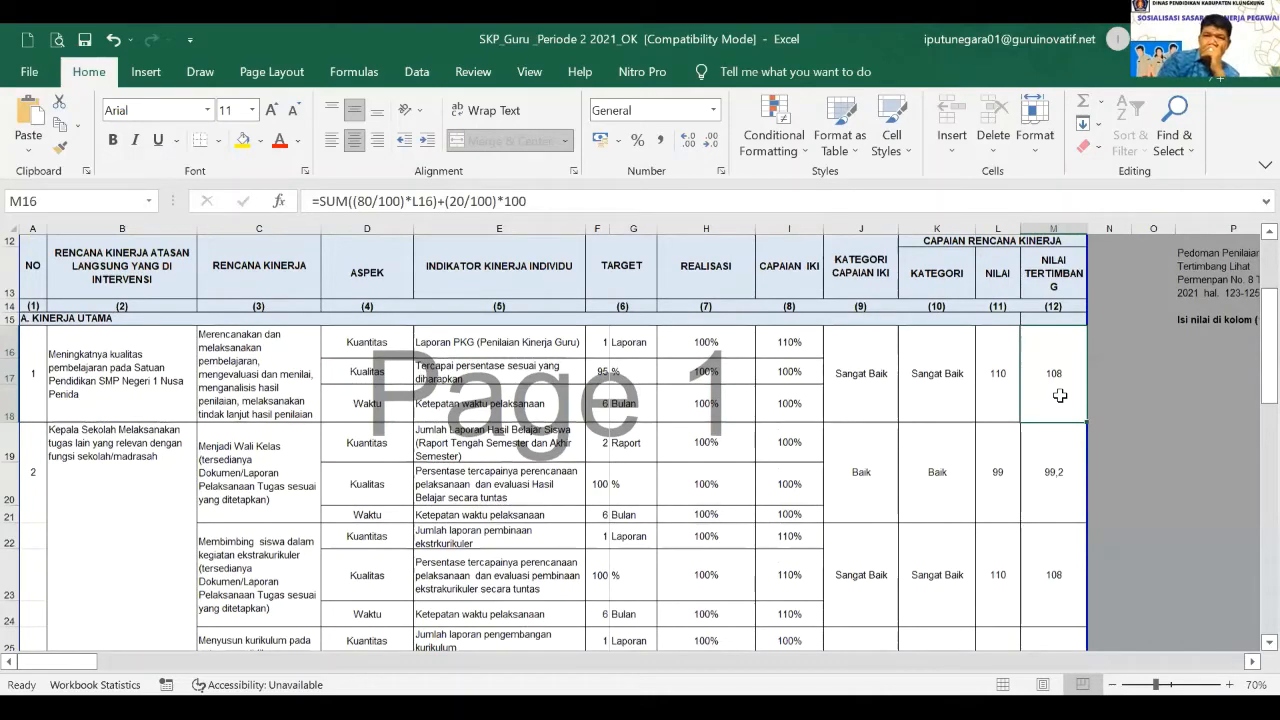
scroll(1059, 396, "down", 1)
scroll(1058, 420, "down", 1)
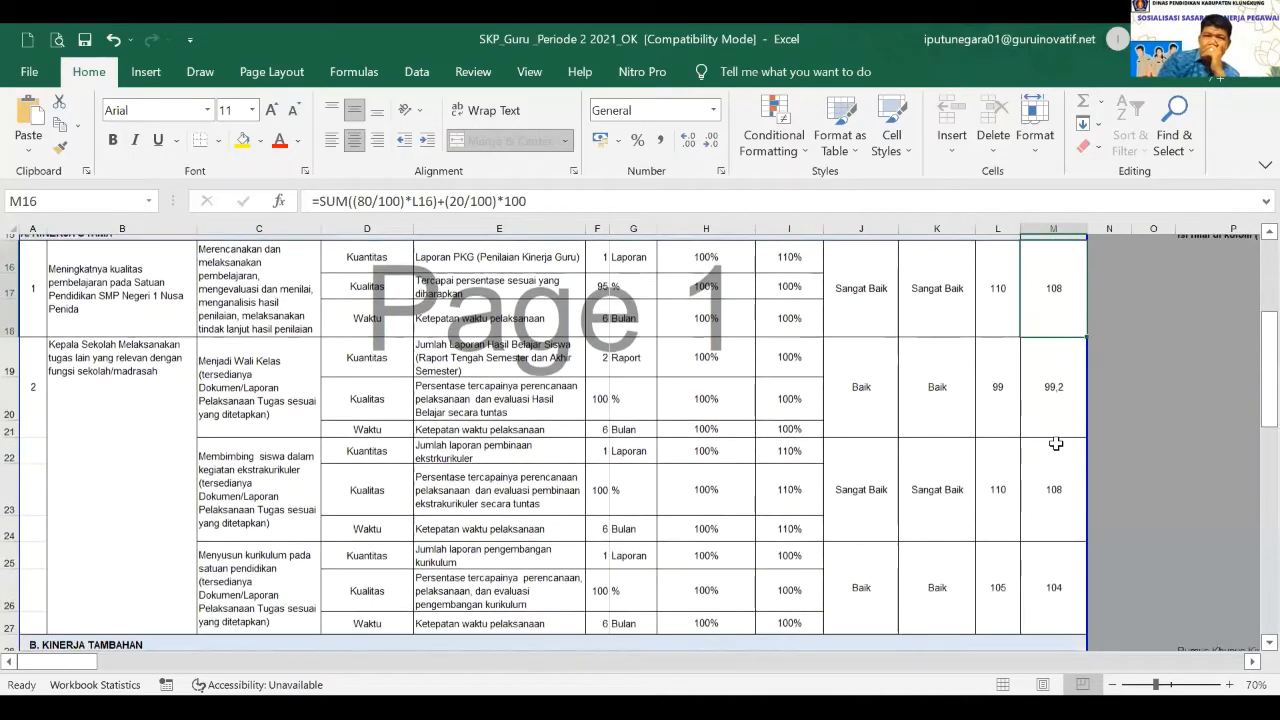
scroll(1056, 446, "down", 1)
scroll(1054, 455, "down", 1)
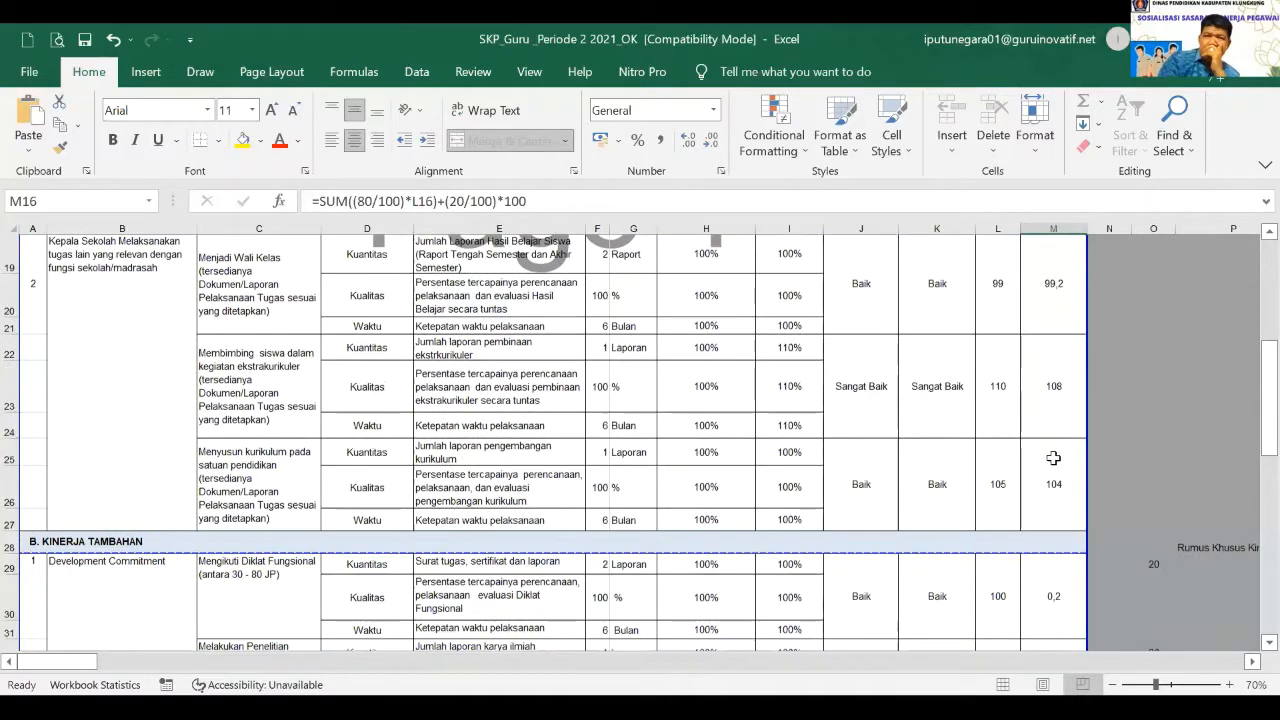
key("ctrl+Down")
scroll(877, 366, "up", 4)
scroll(970, 400, "up", 3)
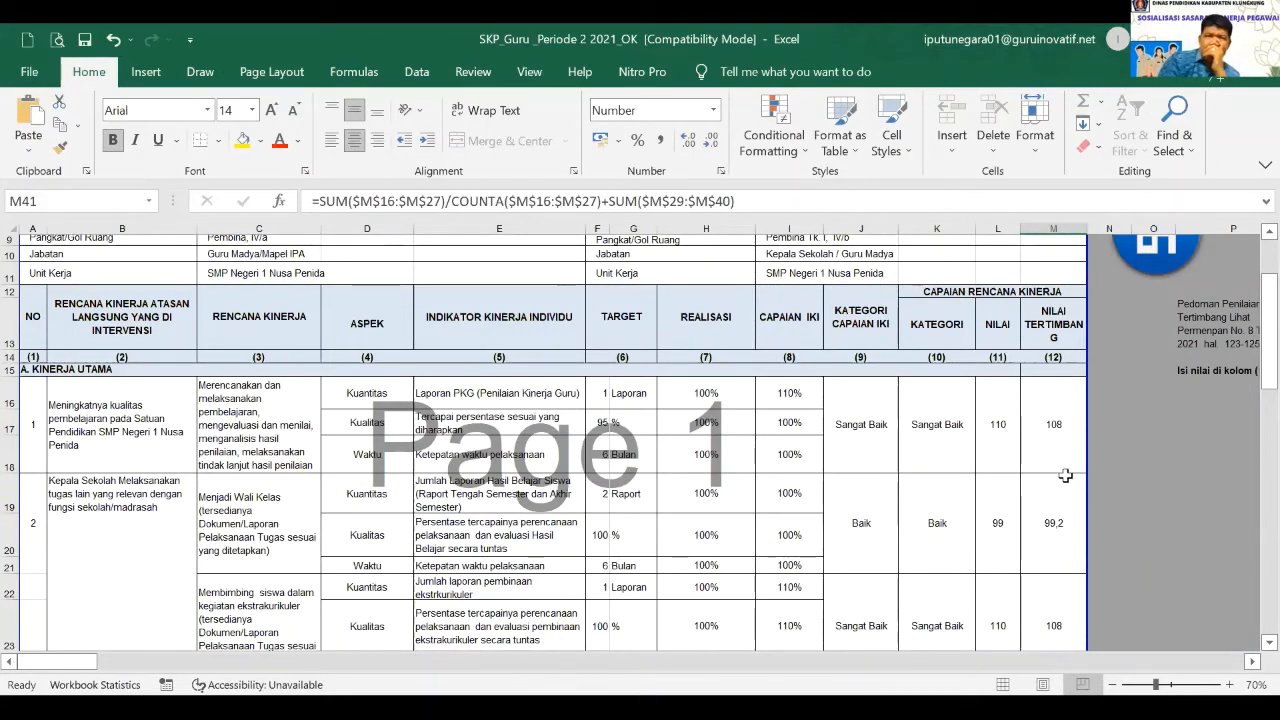
scroll(1060, 465, "down", 2)
scroll(1056, 415, "up", 2)
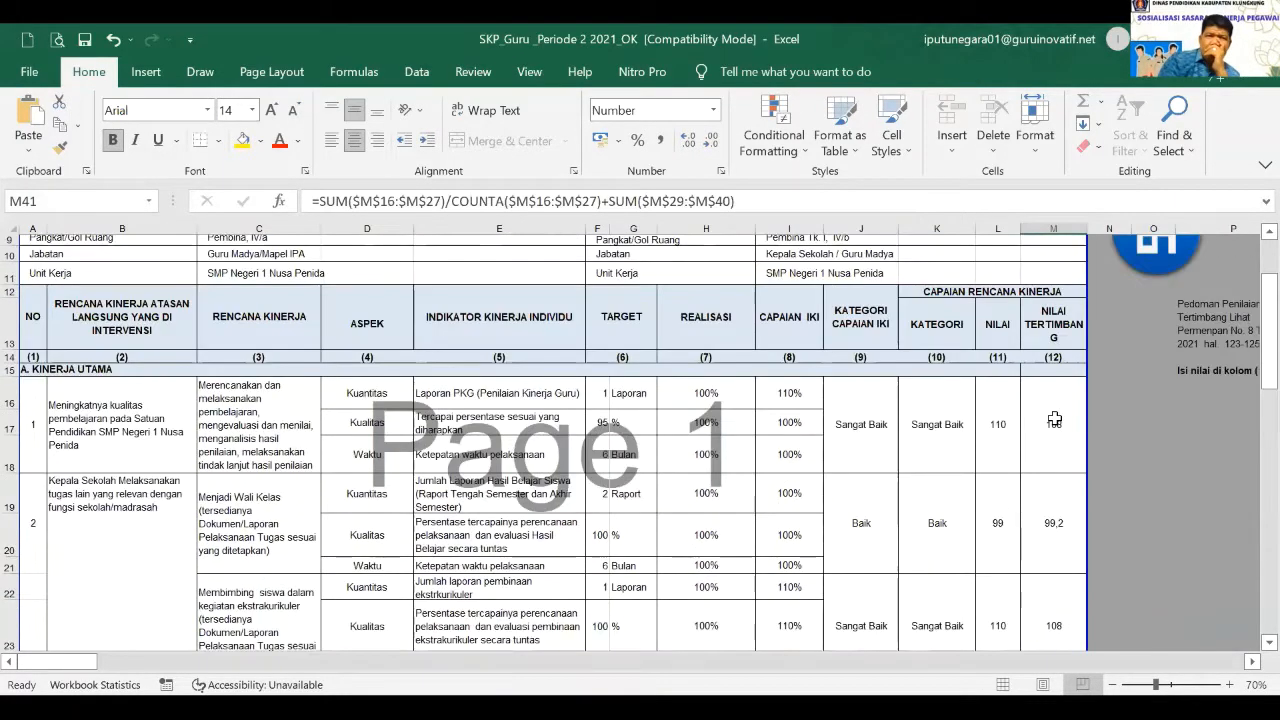
scroll(1054, 424, "down", 2)
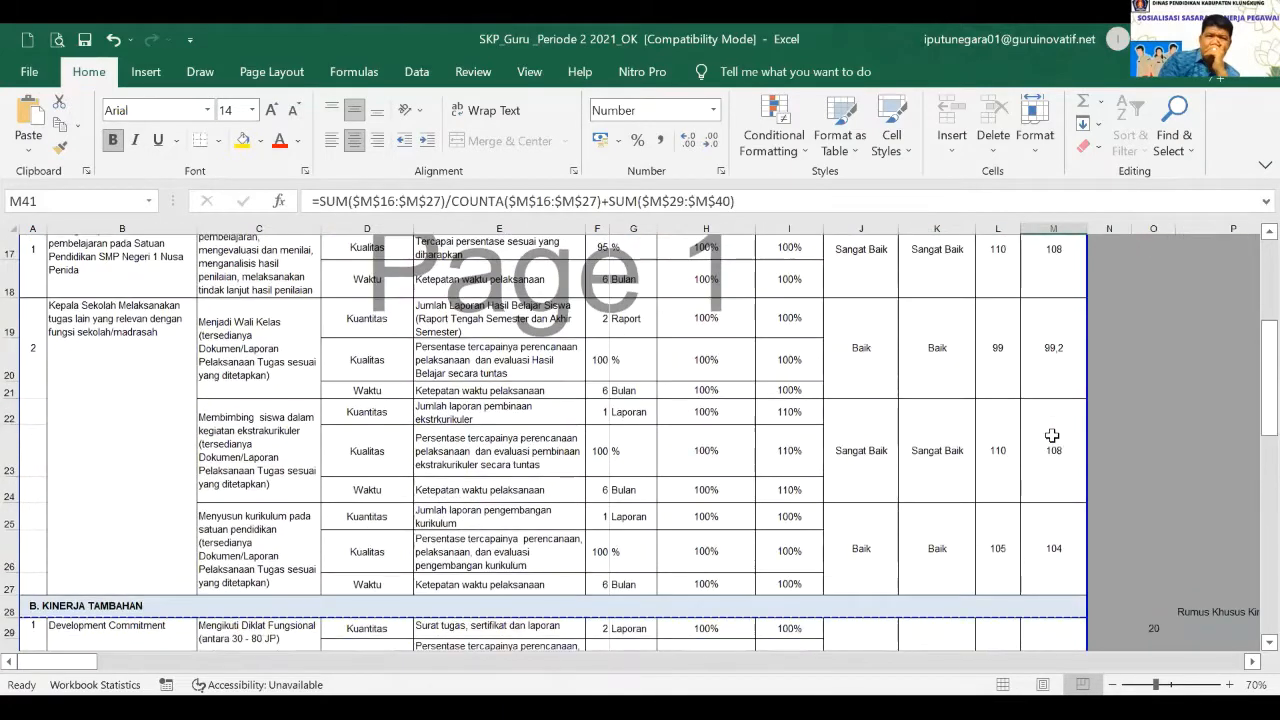
scroll(1052, 440, "down", 4)
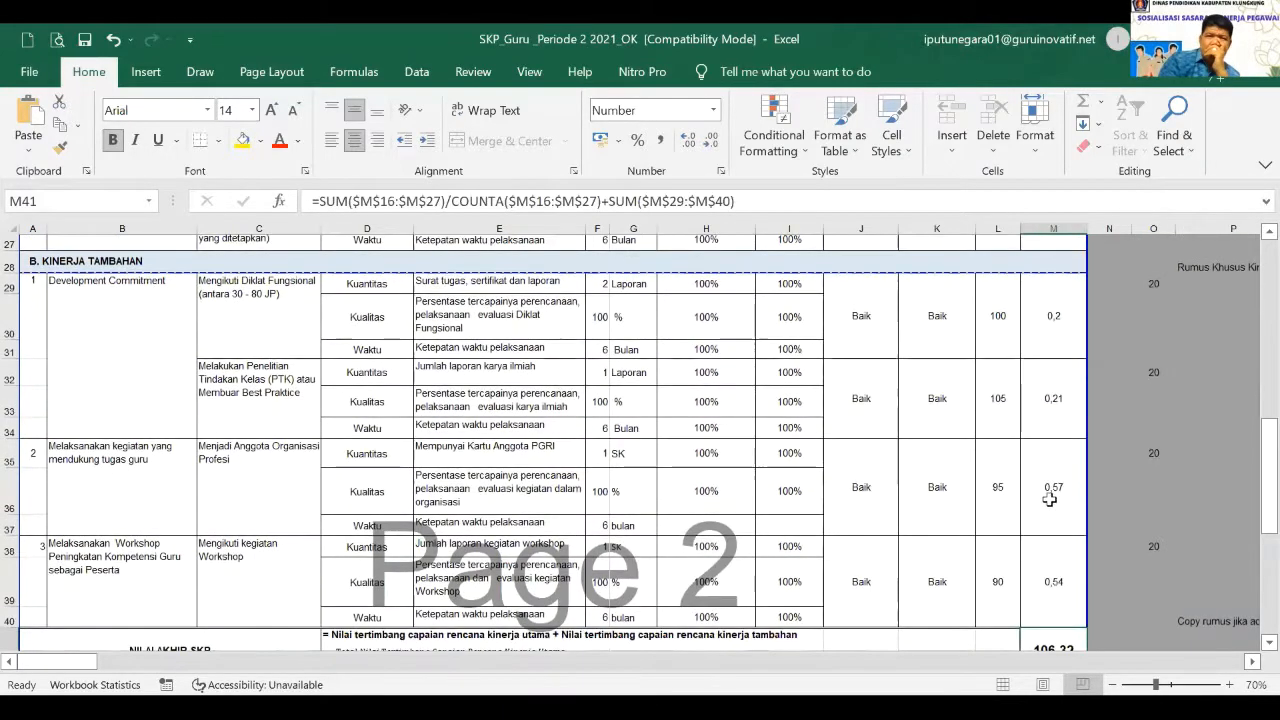
scroll(1048, 495, "down", 2)
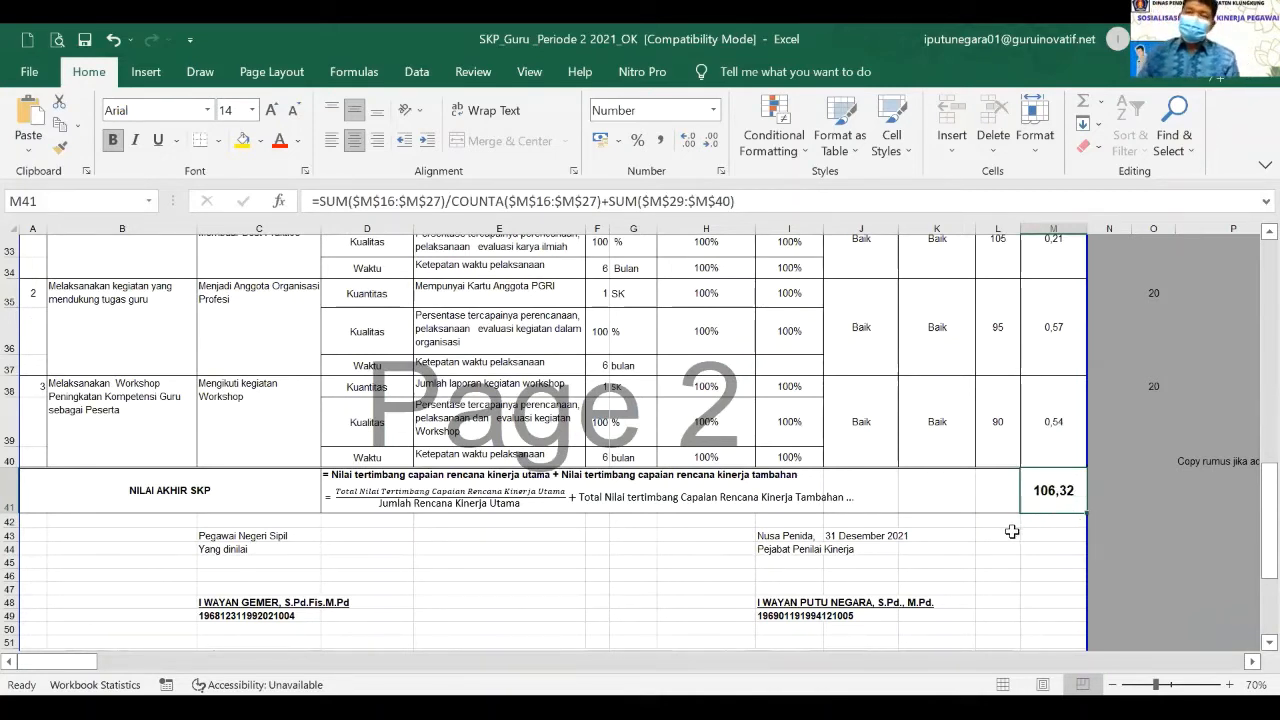
Return to the main menu and open the July–December Penilaian Perilaku_2 sheet
scroll(1012, 530, "up", 4)
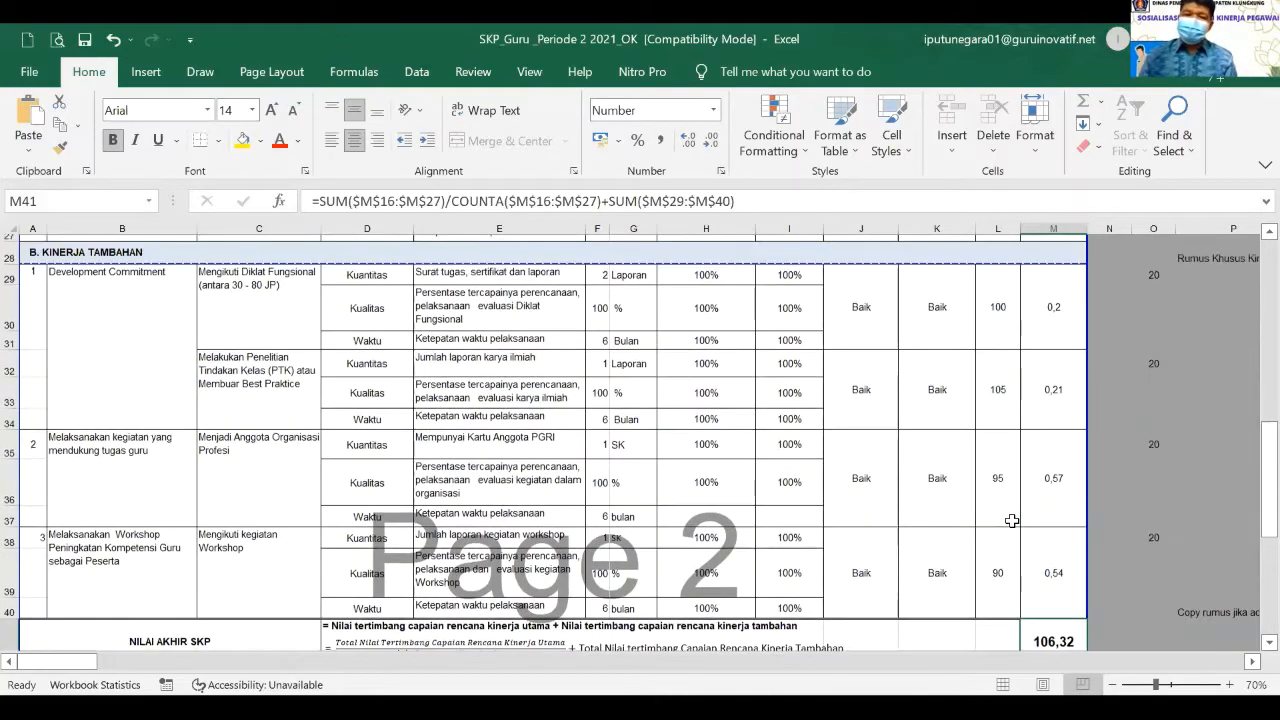
scroll(1012, 516, "up", 8)
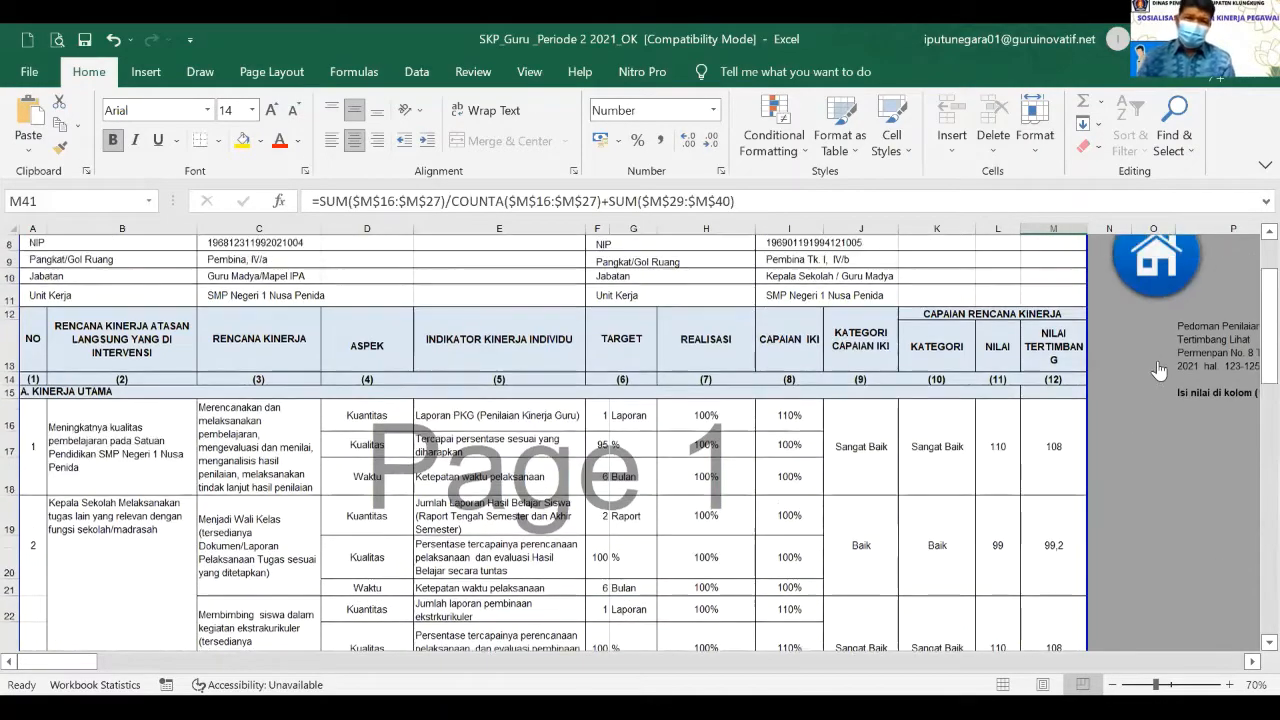
scroll(1137, 413, "up", 4)
left_click(1137, 413)
scroll(1018, 514, "down", 4)
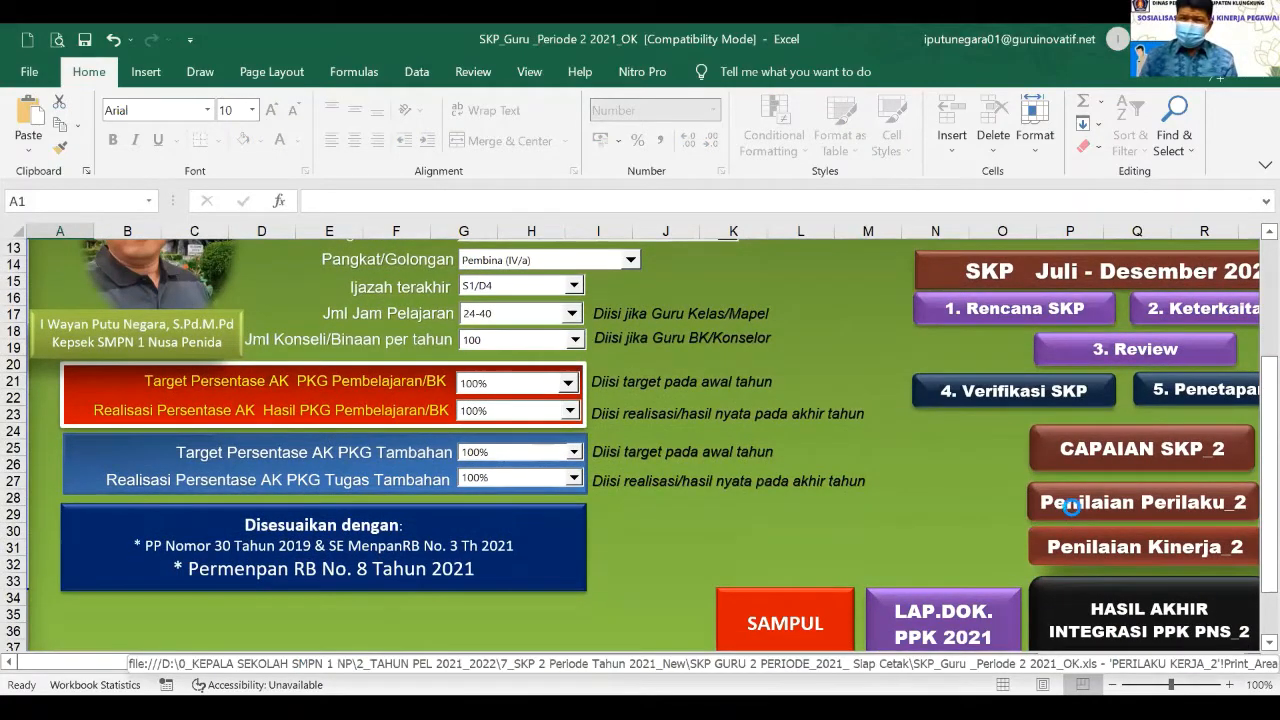
left_click(1070, 503)
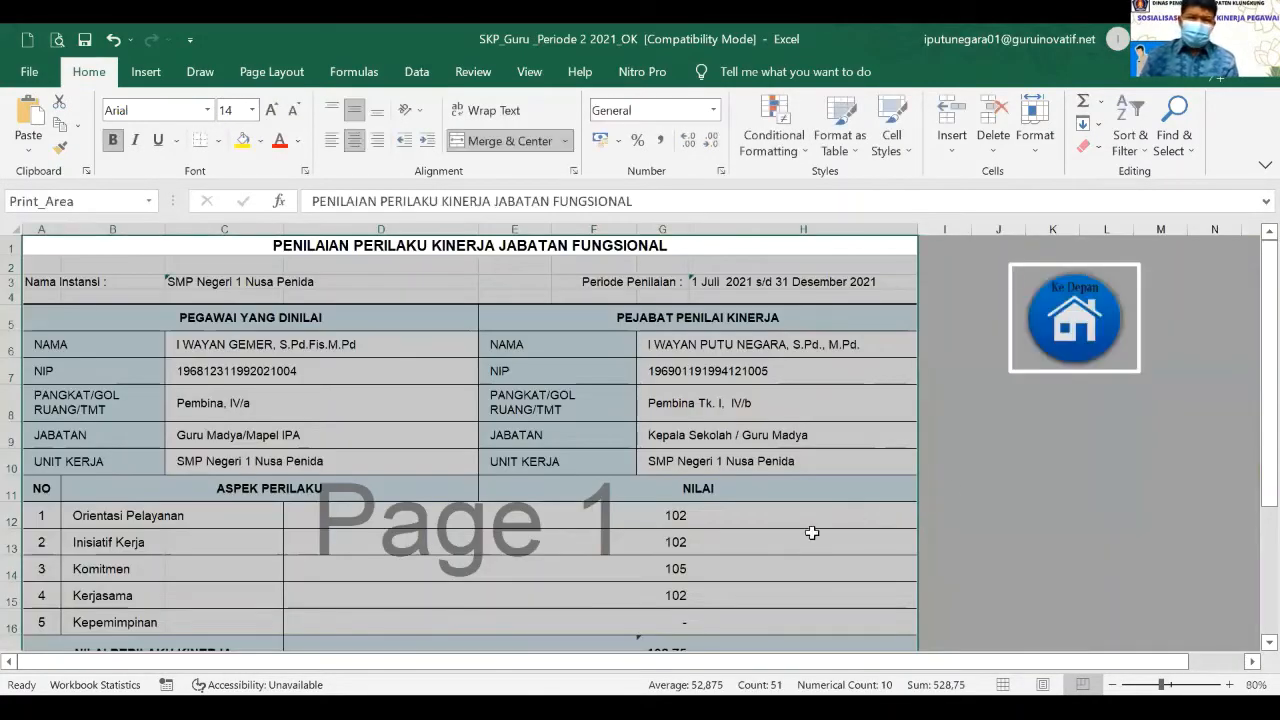
Inspect the behaviour scores for Orientasi Pelayanan, Inisiatif Kerja, Komitmen and Kerjasama in the Nilai column
left_click(812, 533)
scroll(812, 533, "down", 2)
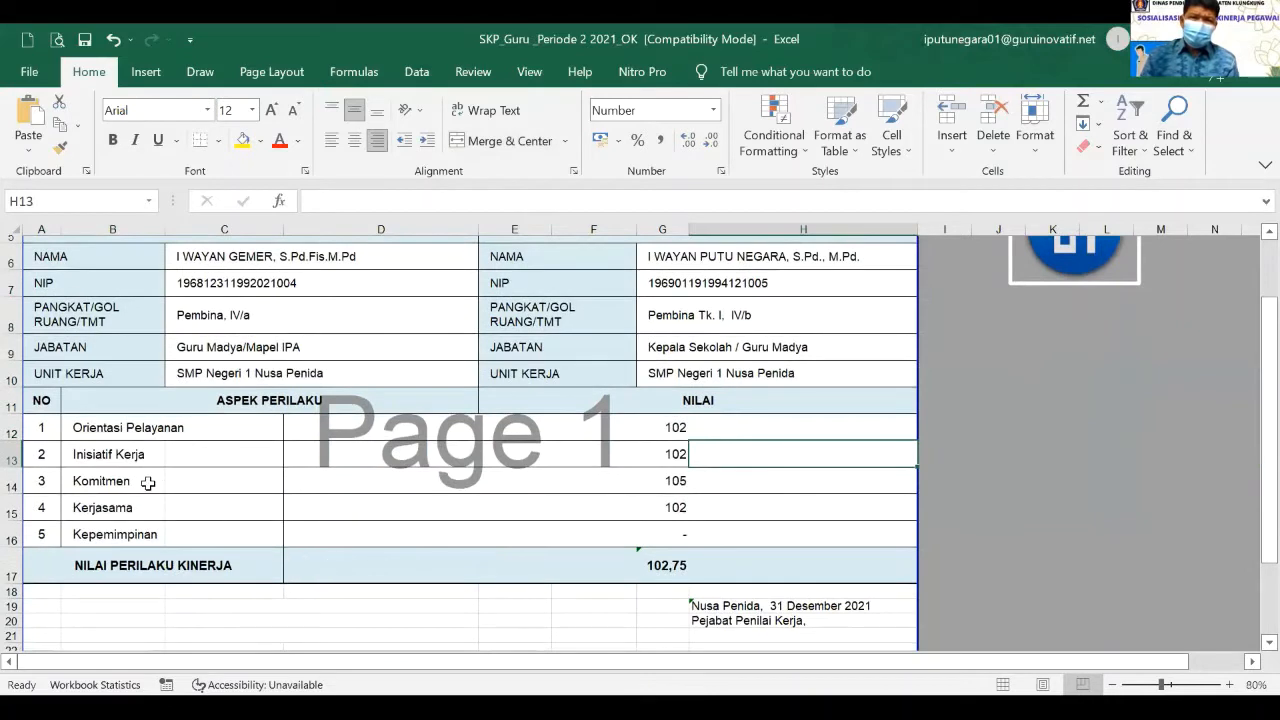
left_click(677, 428)
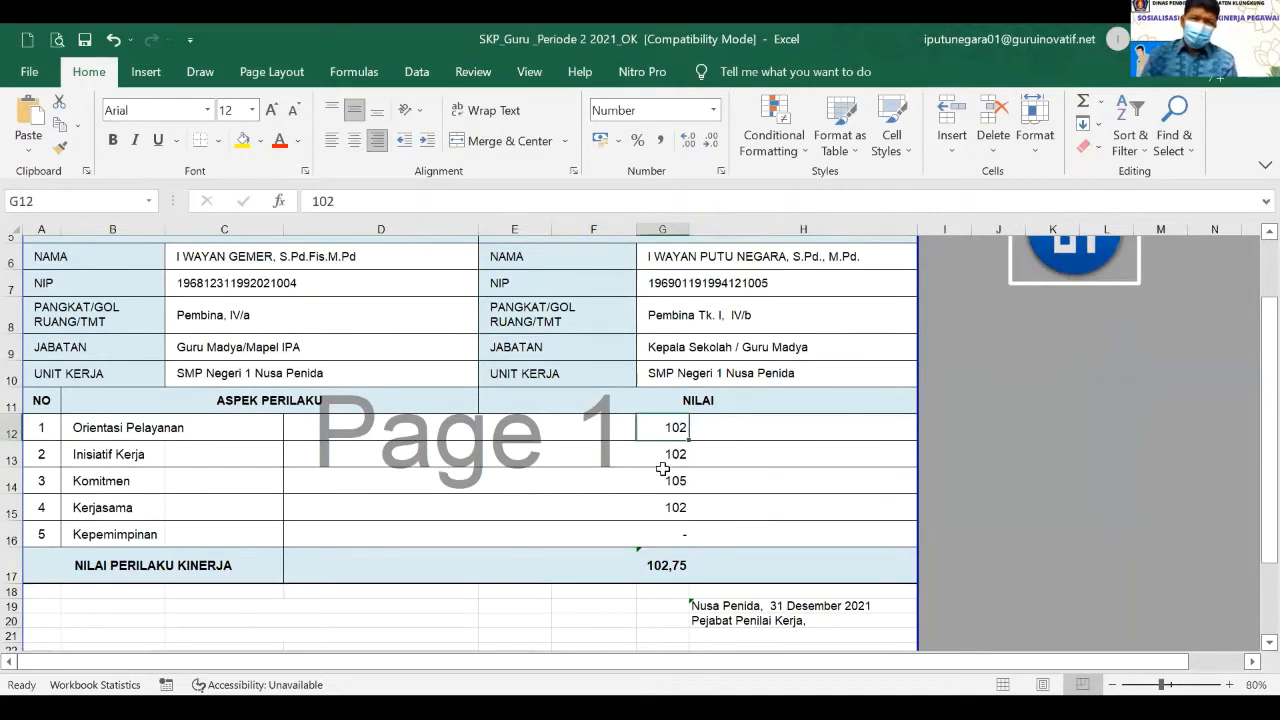
left_click(671, 456)
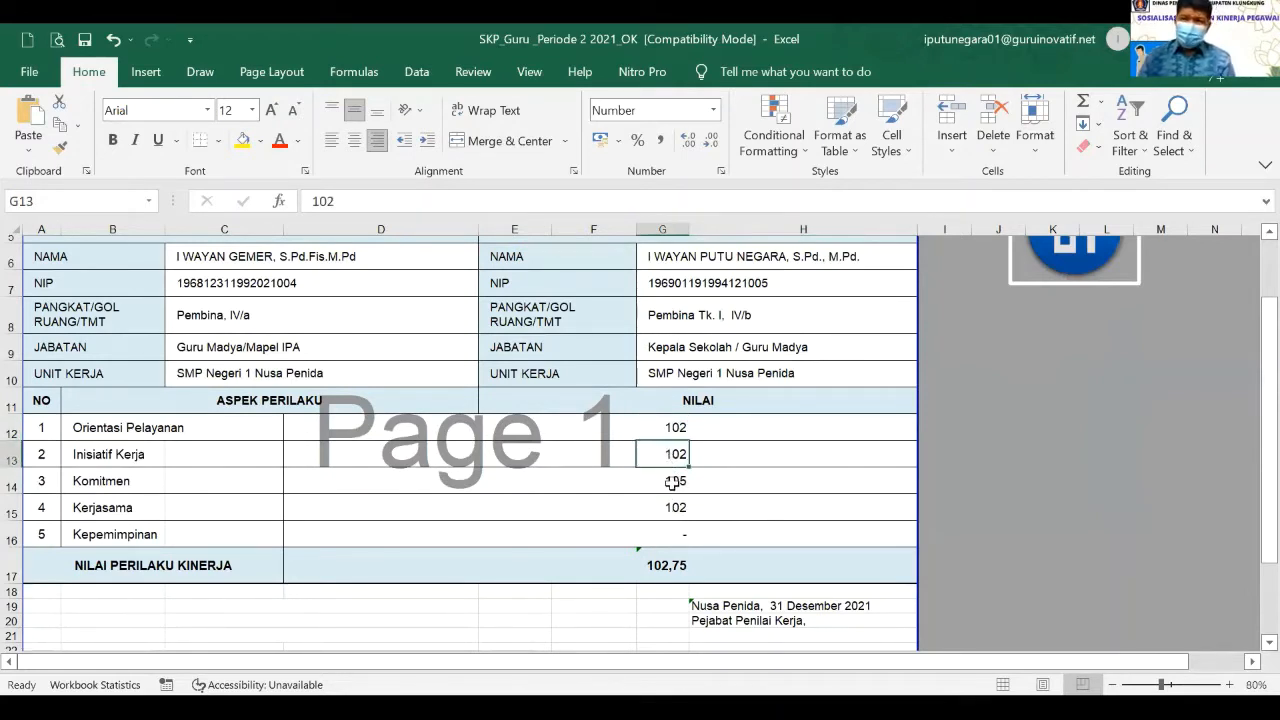
left_click(673, 490)
left_click(675, 512)
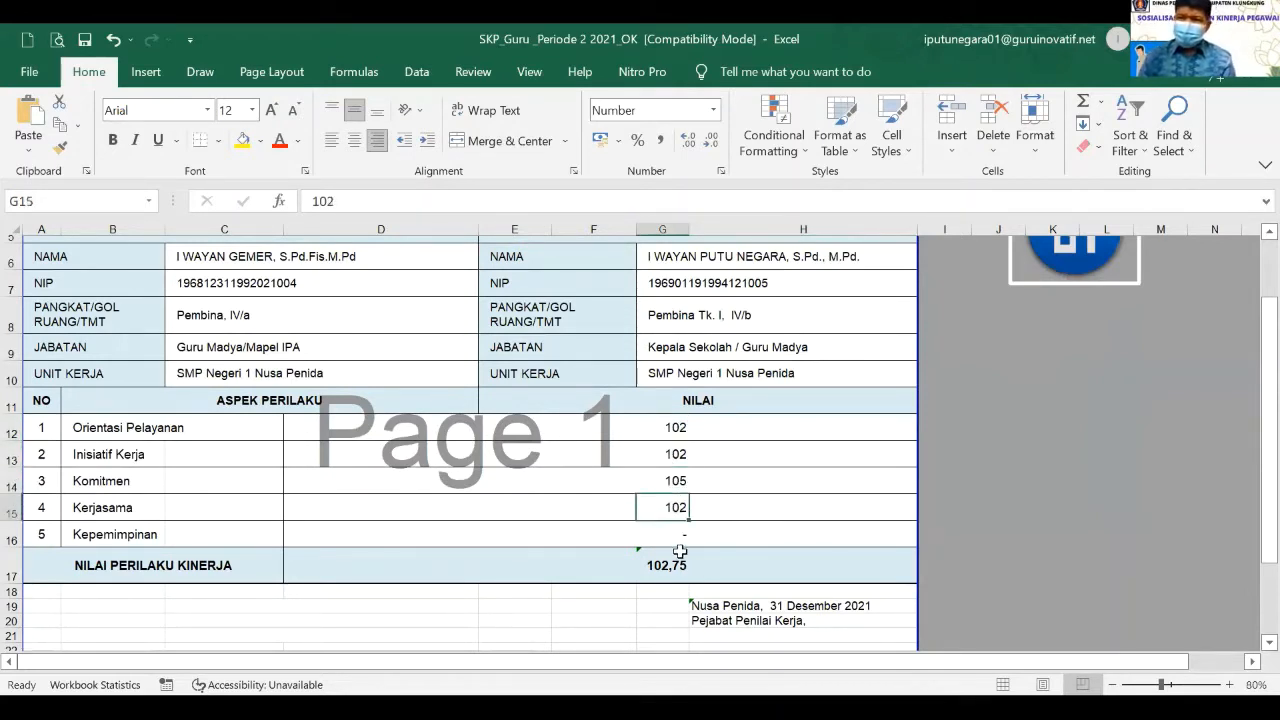
left_click(672, 428)
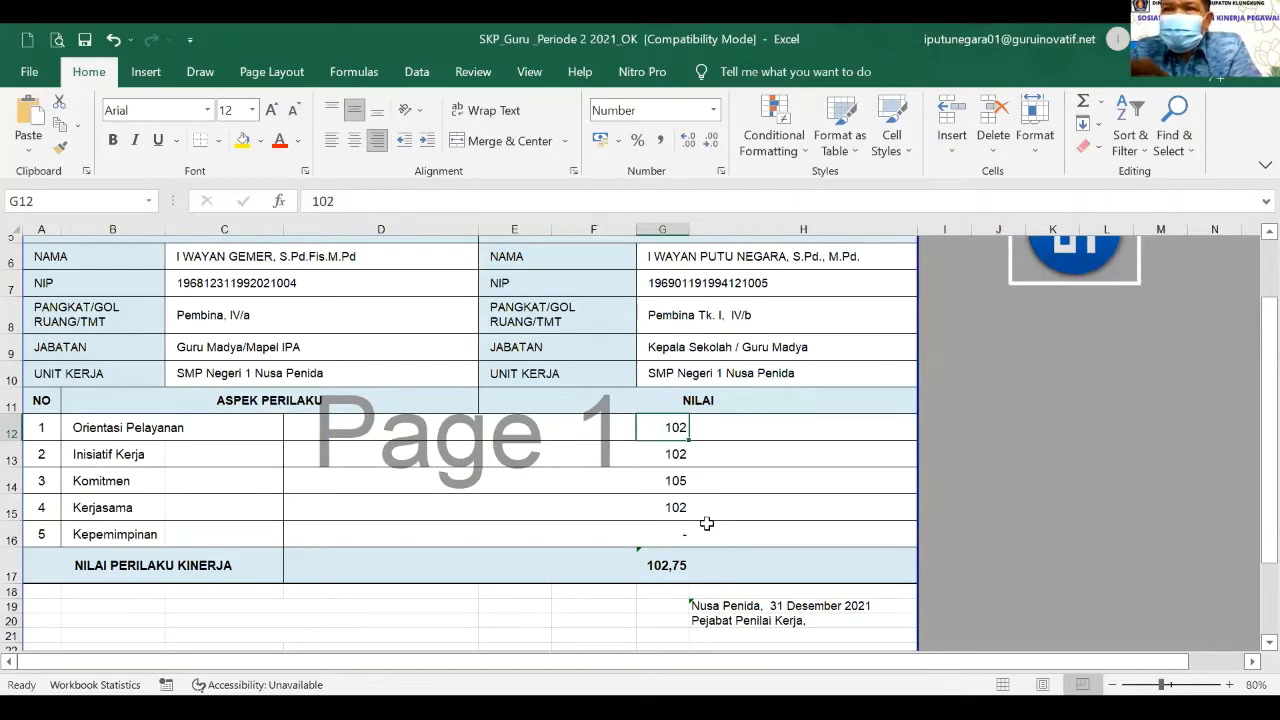
scroll(706, 523, "up", 2)
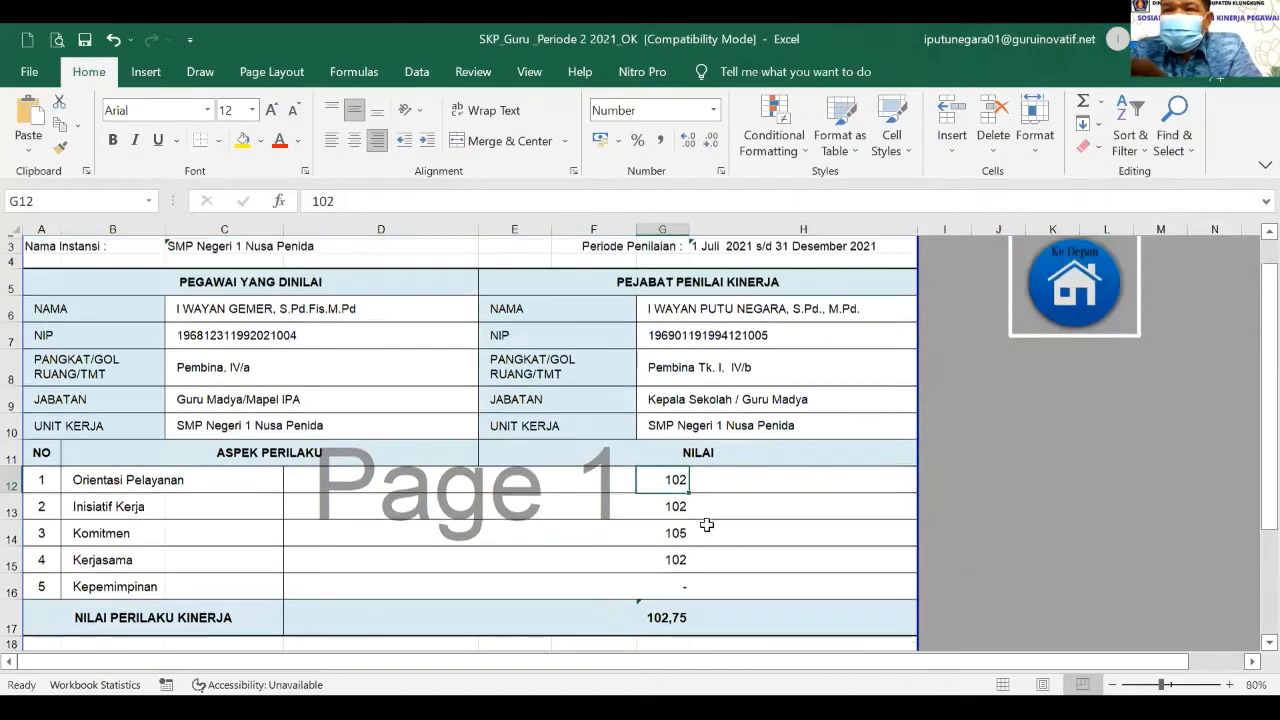
scroll(590, 455, "down", 1)
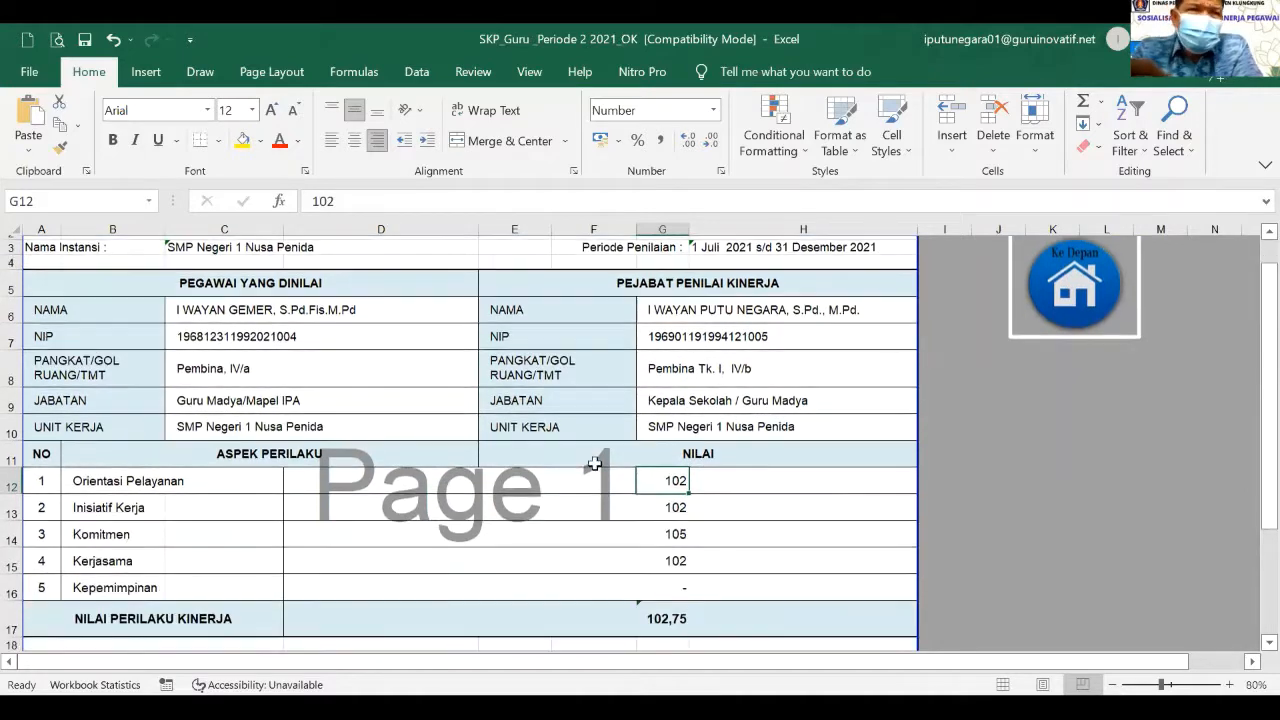
Open the 2021 performance integration sheet and inspect the formula linking the Juli - Desember Nilai Kinerja PNS
key("ctrl+Page_Down")
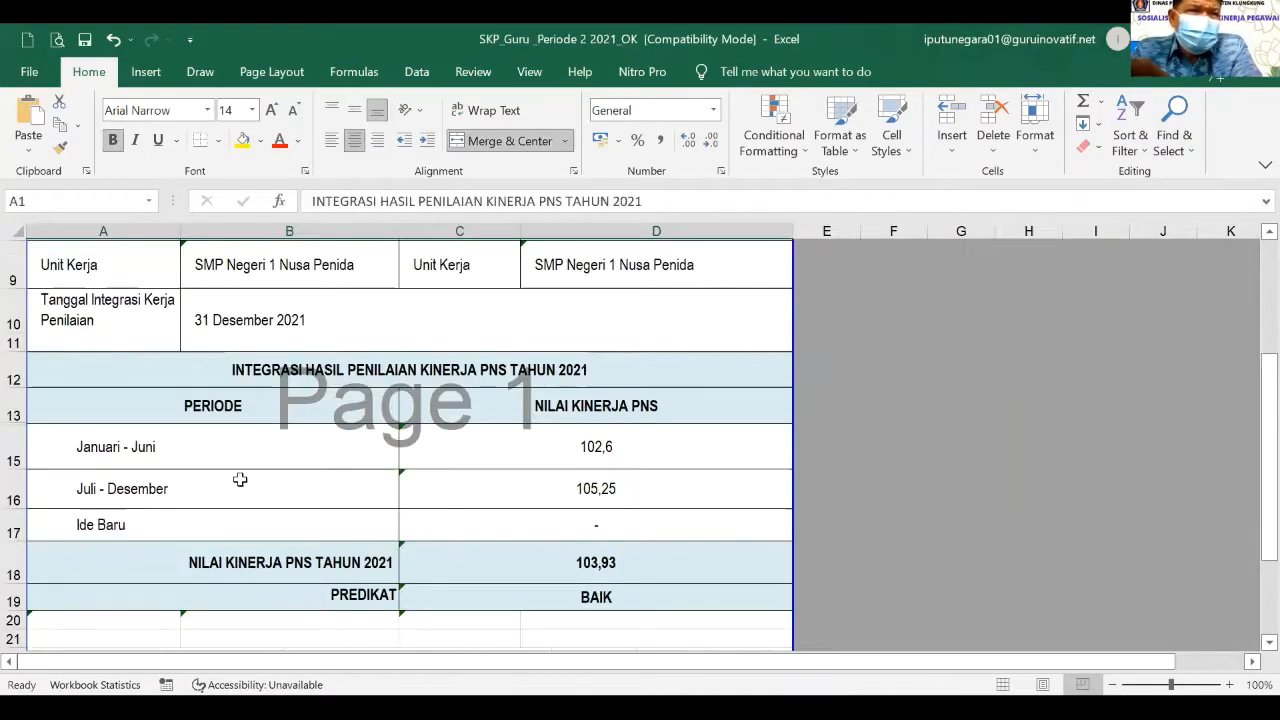
left_click(609, 487)
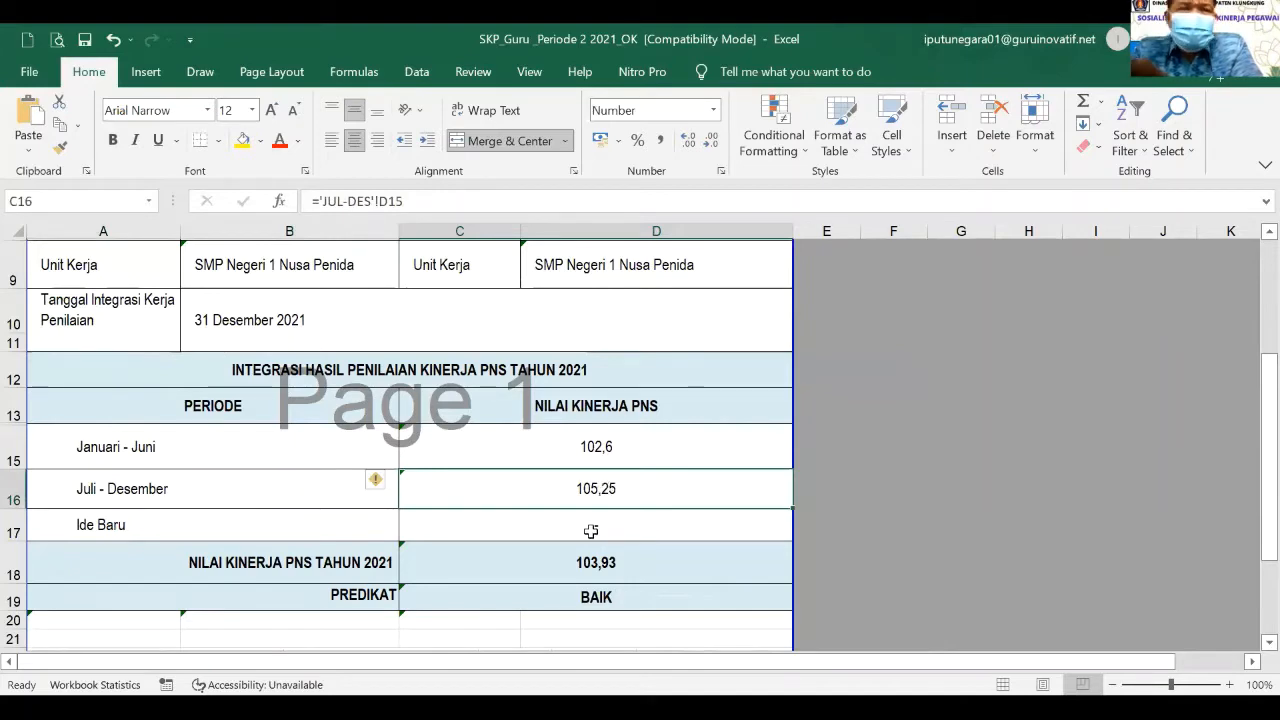
scroll(725, 510, "up", 1)
scroll(870, 430, "up", 1)
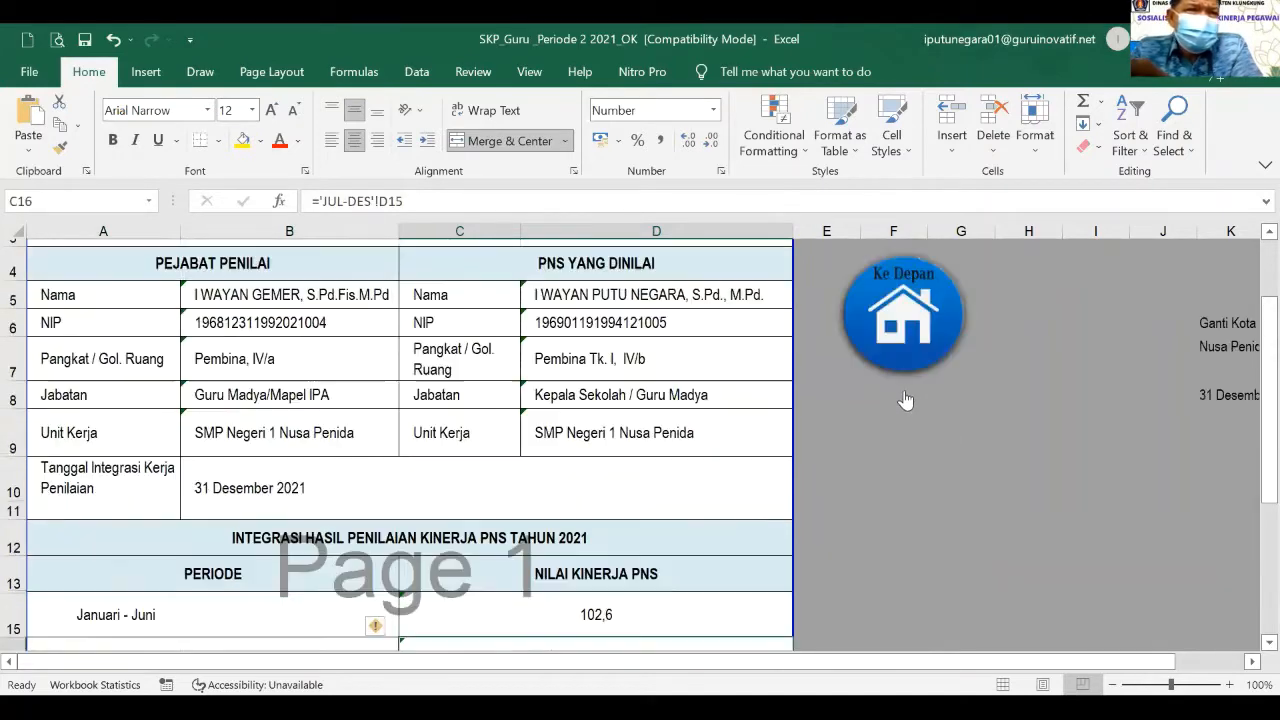
Open the Laporan Dokumen Penilaian Kinerja sheet and inspect the NILAI SKP formula in the Penilaian Kinerja section
scroll(935, 460, "up", 1)
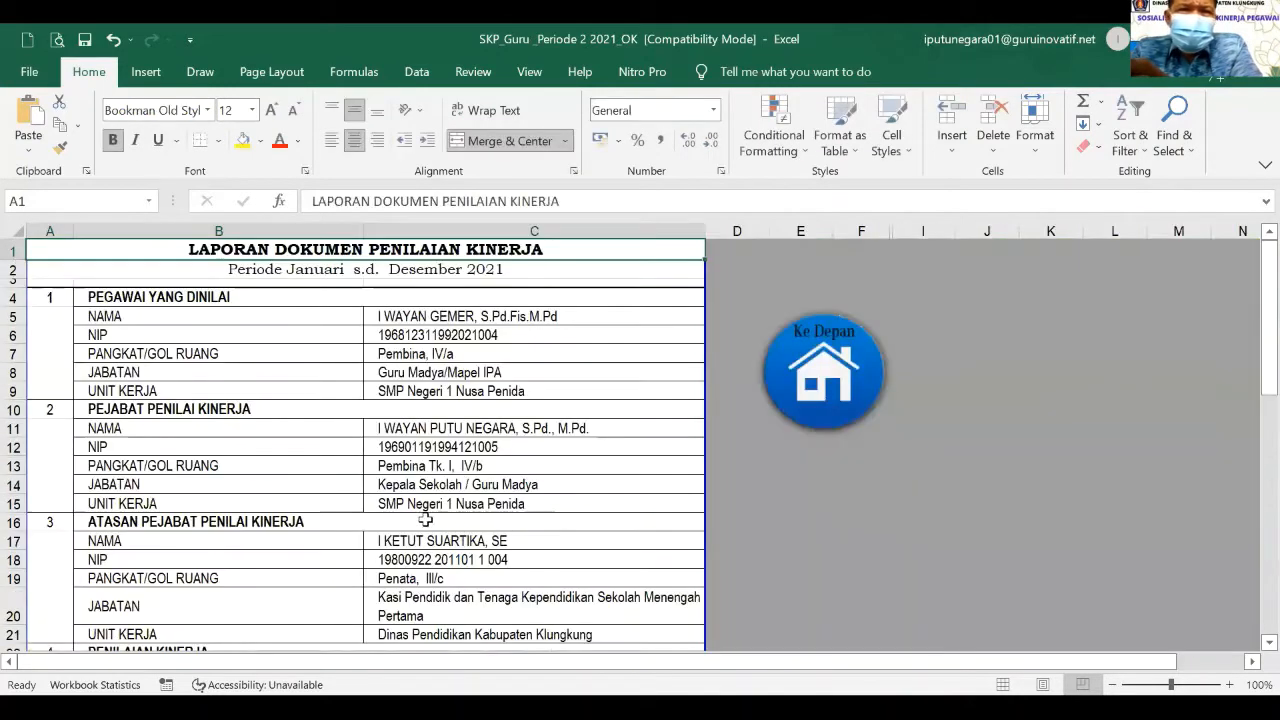
scroll(420, 470, "down", 4)
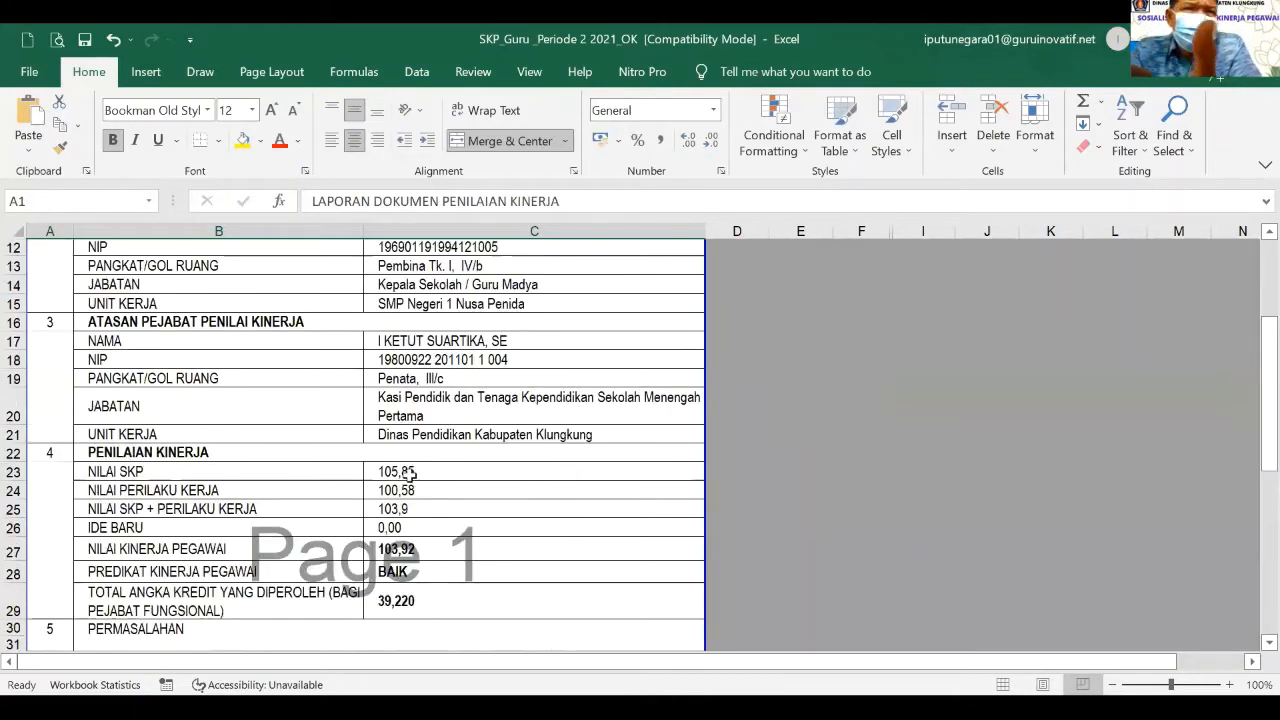
left_click(410, 473)
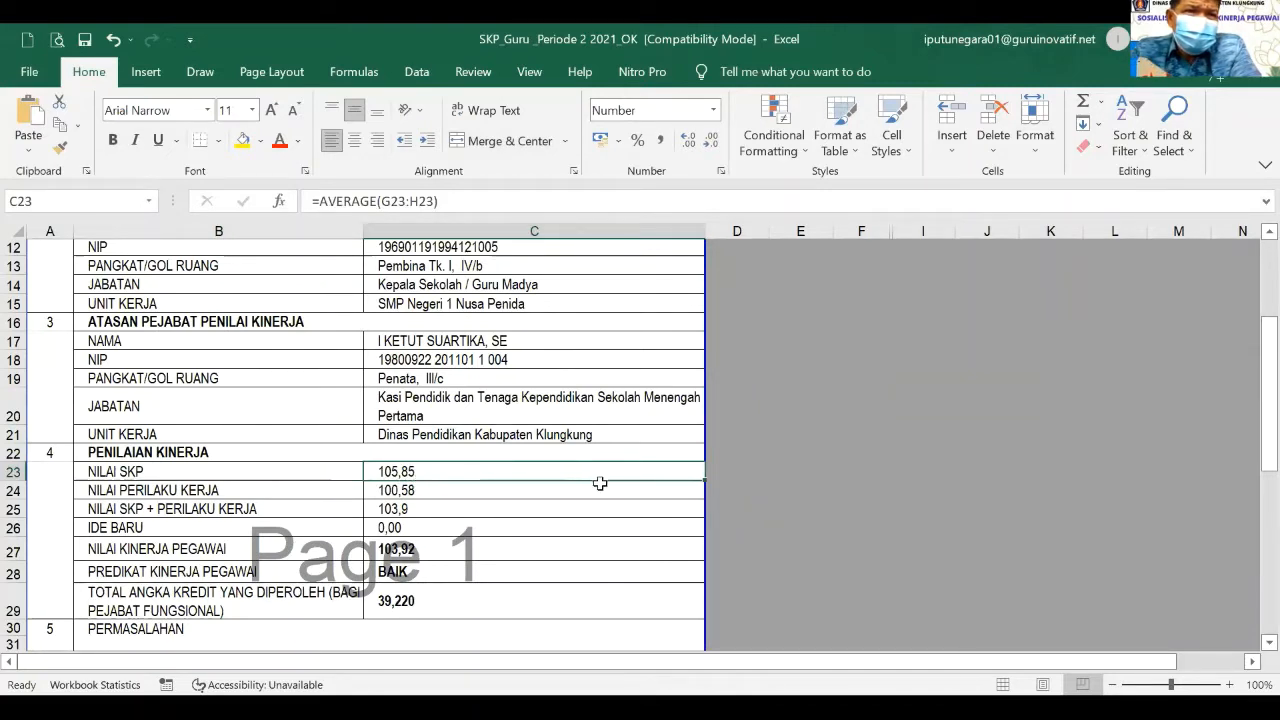
Open the January–June 2021 PRESTASI KERJA_1 sheet and review the SKP, work behaviour and total performance scores
scroll(600, 483, "up", 1)
scroll(822, 401, "up", 2)
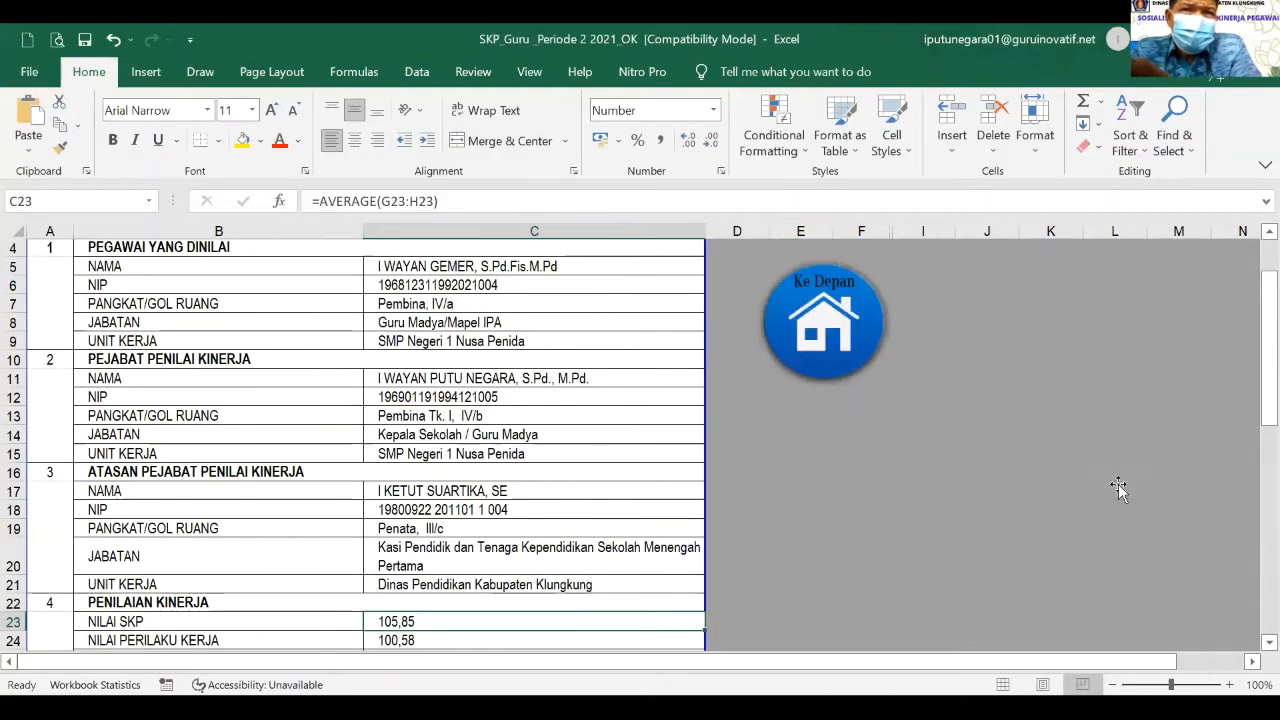
scroll(1118, 486, "up", 1)
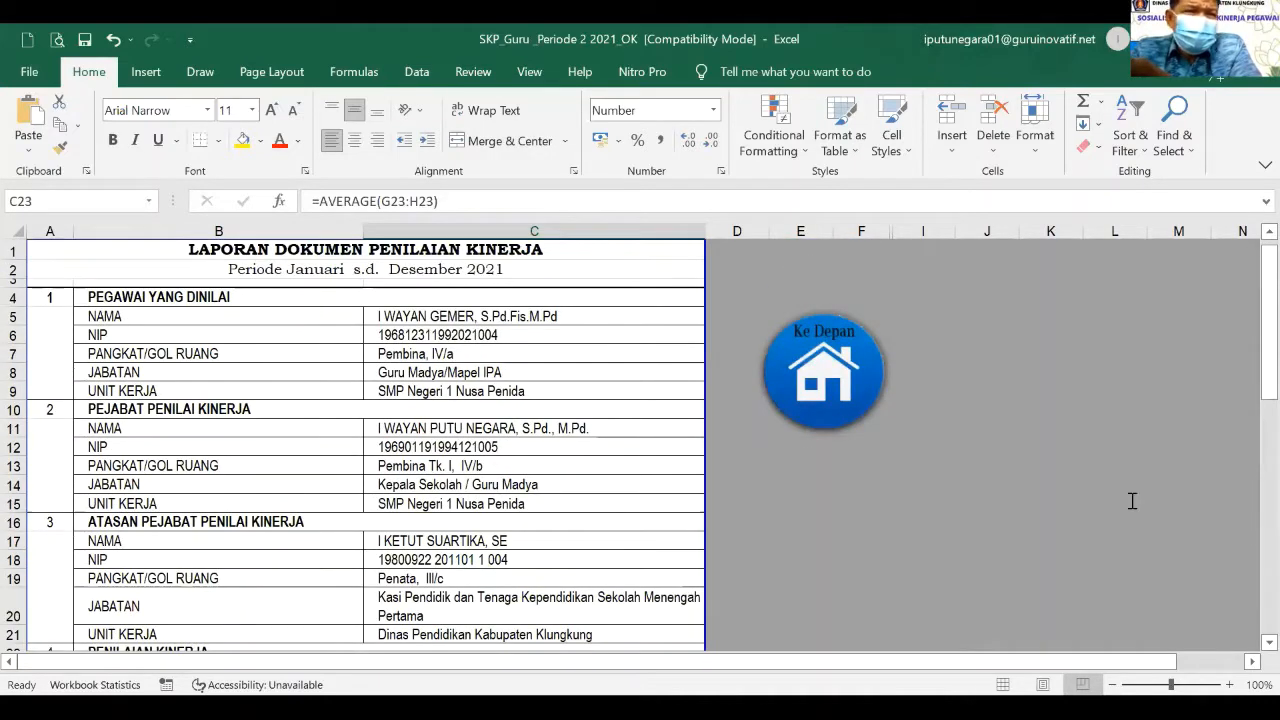
left_click(1142, 432)
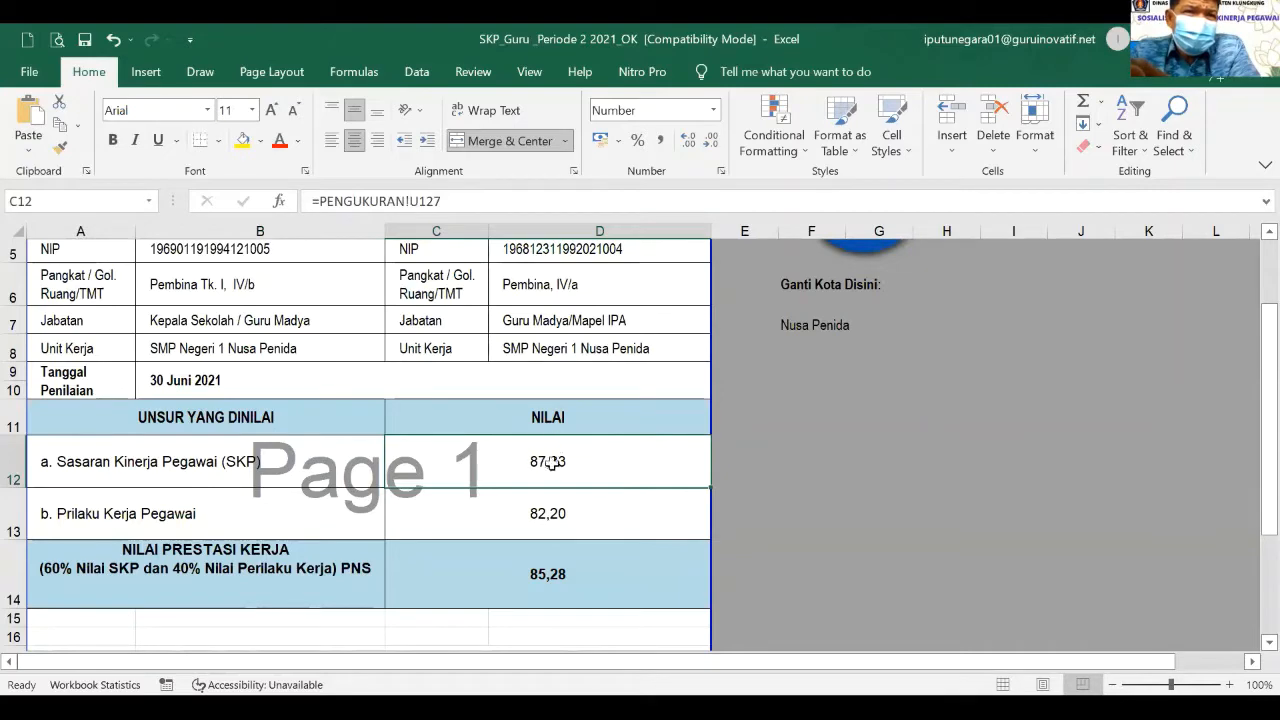
scroll(580, 495, "up", 1)
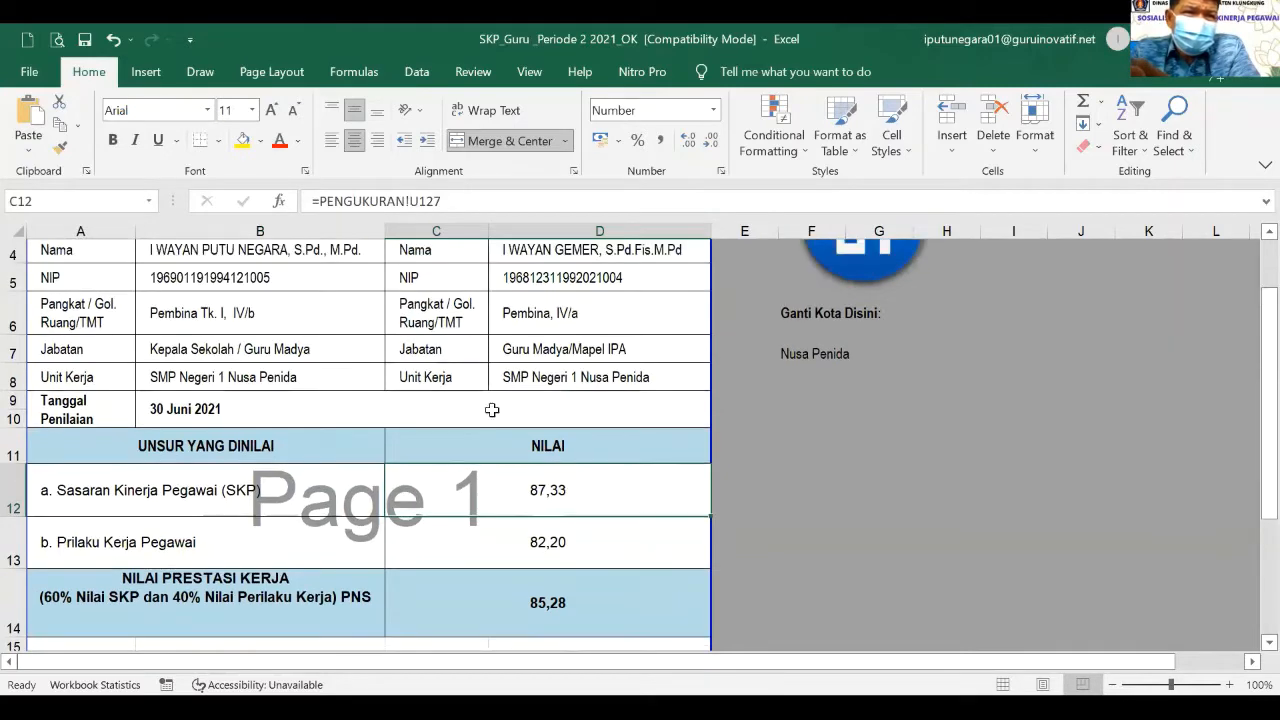
scroll(492, 410, "up", 3)
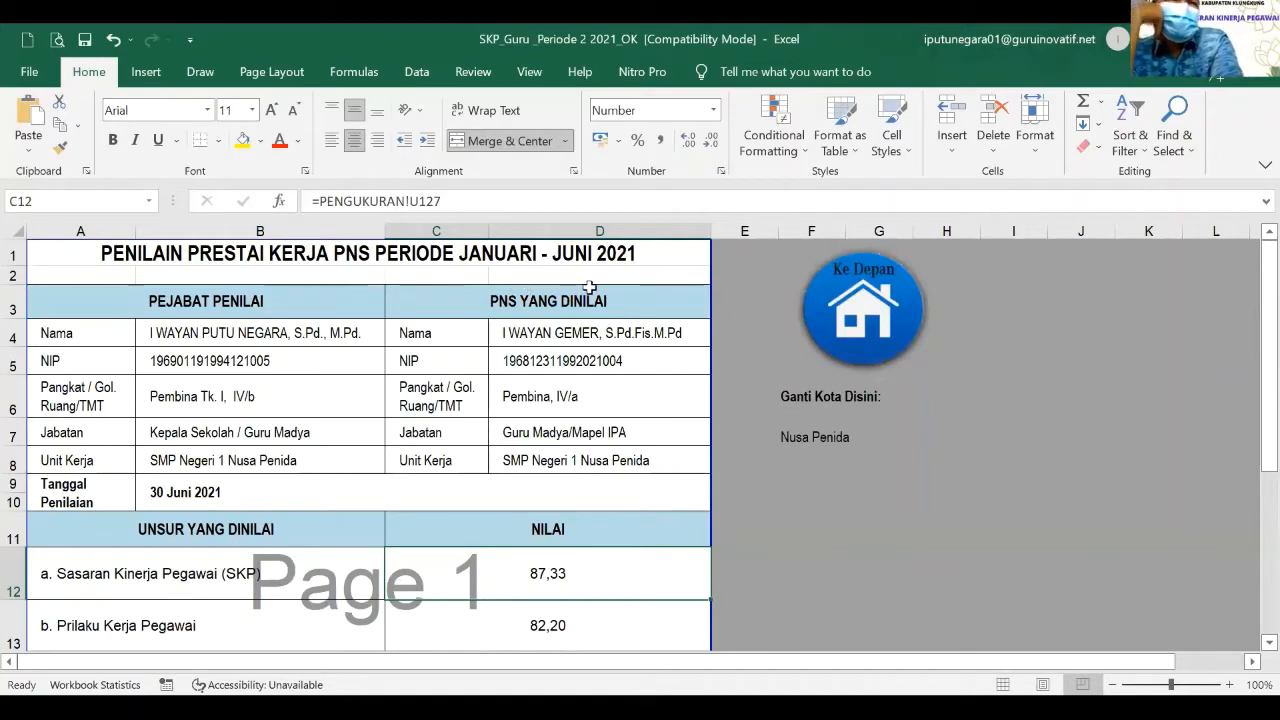
scroll(560, 350, "down", 3)
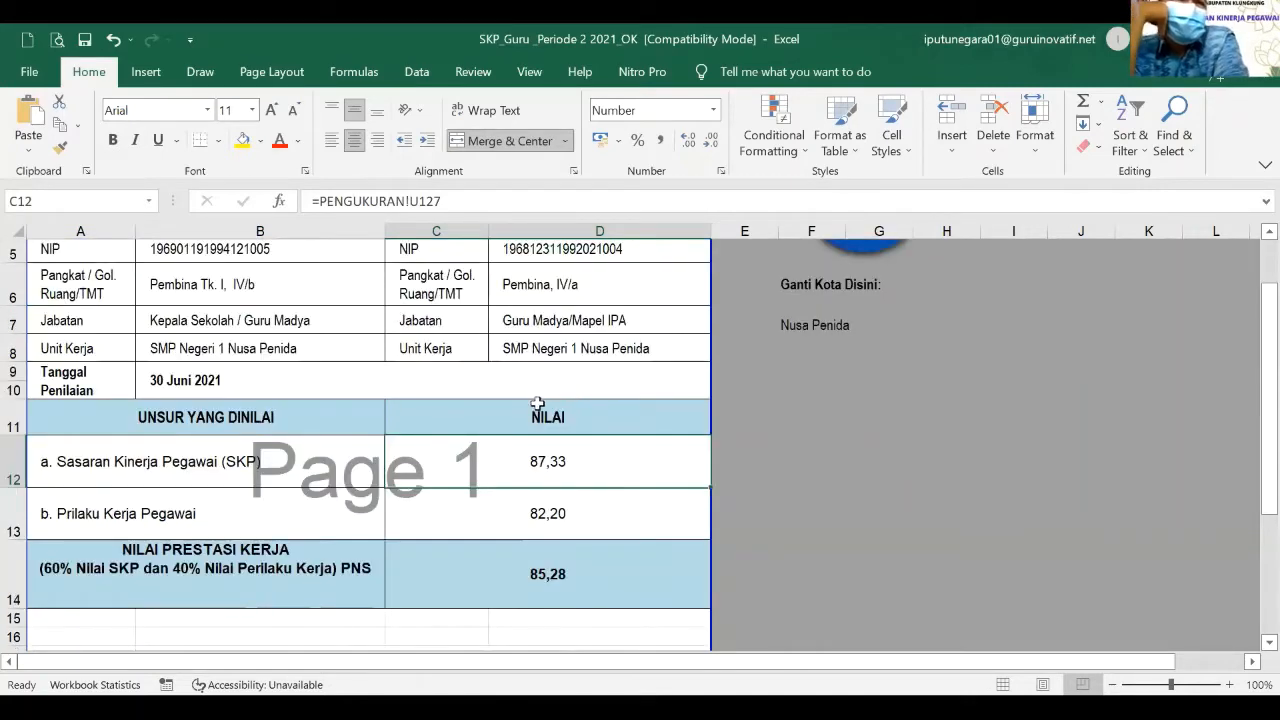
scroll(537, 403, "down", 1)
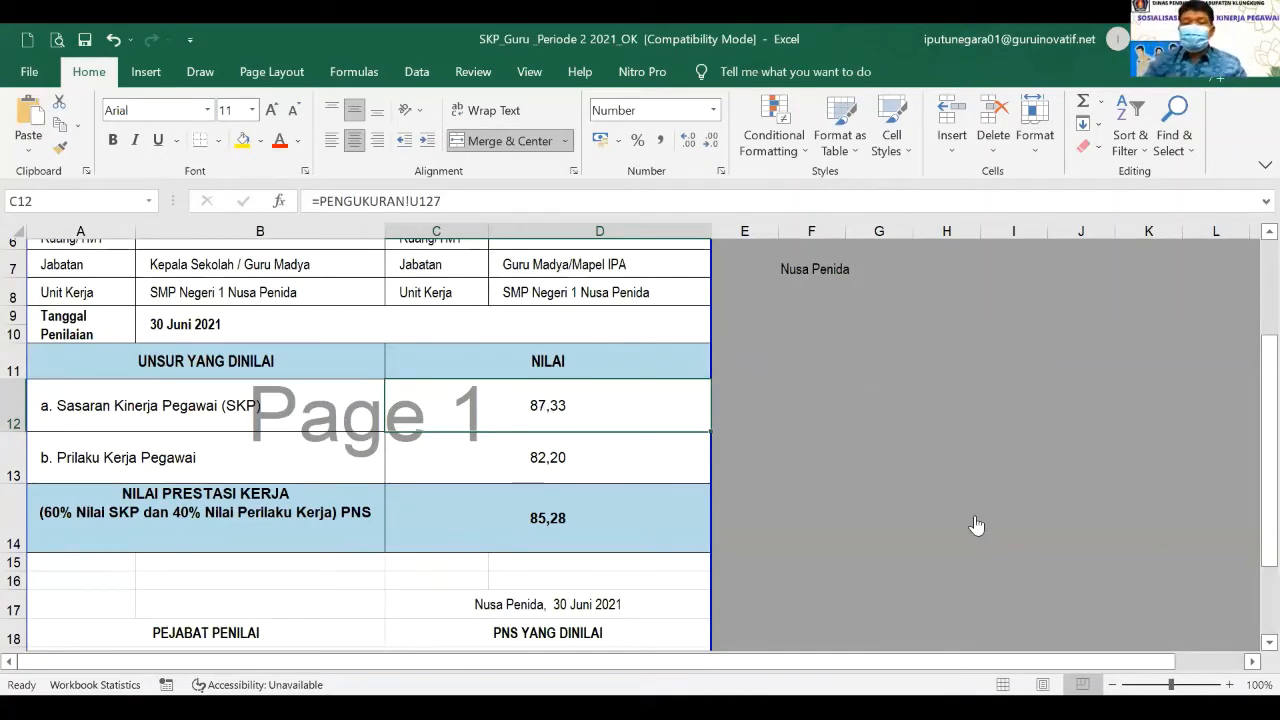
scroll(976, 525, "up", 2)
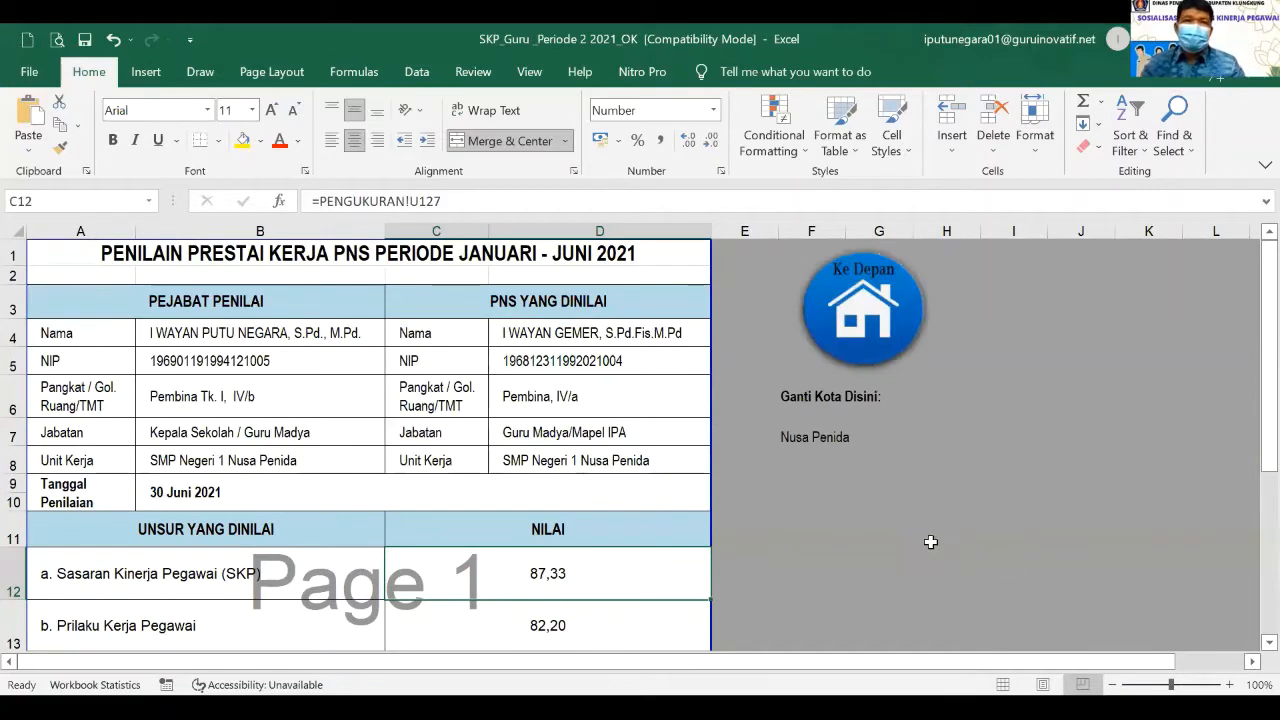
Return to the main menu, open the Laporan Dokumen Penilaian Kinerja sheet and inspect the NILAI SKP average formula
left_click(862, 312)
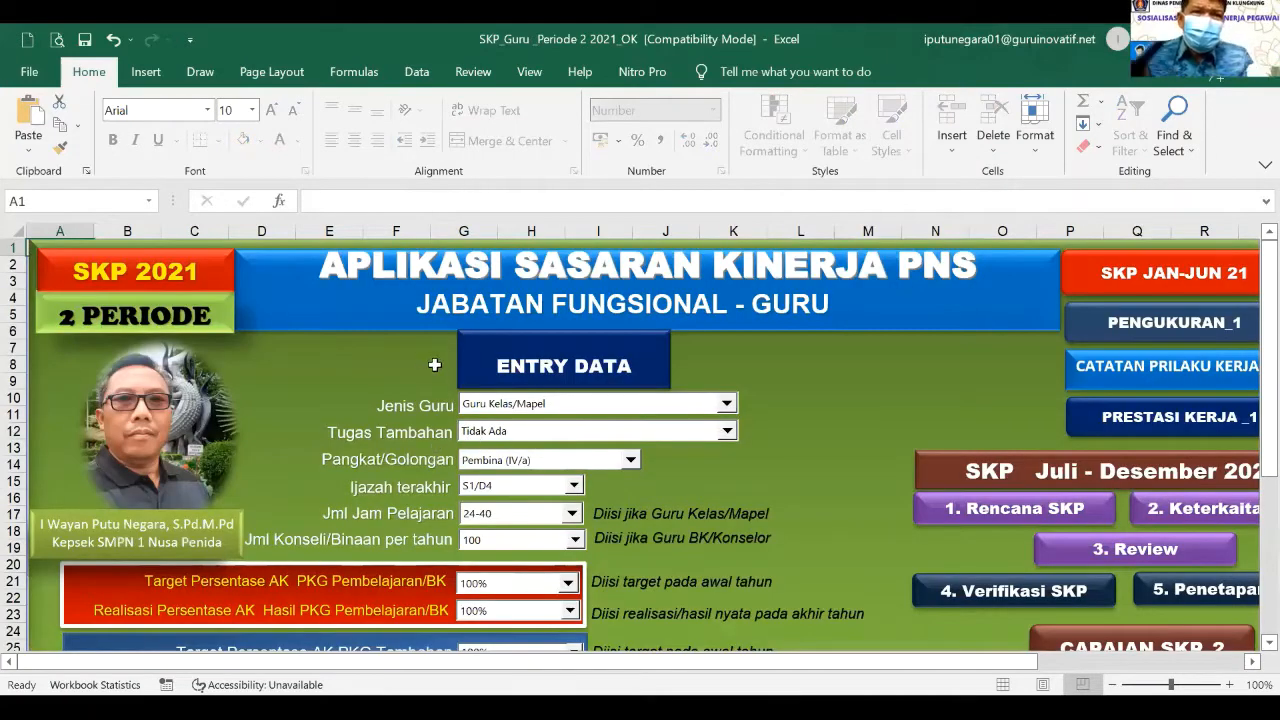
key("ctrl+Page_Down")
scroll(436, 436, "up", 1)
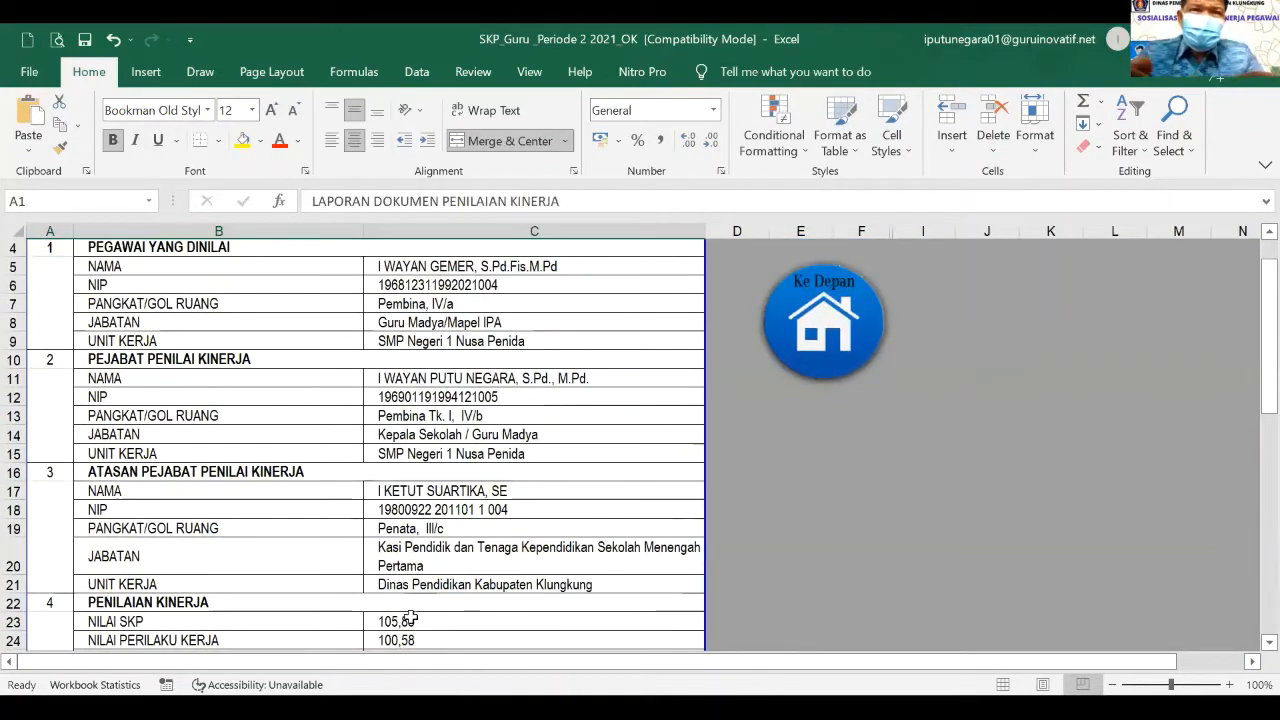
scroll(410, 613, "down", 1)
left_click(400, 572)
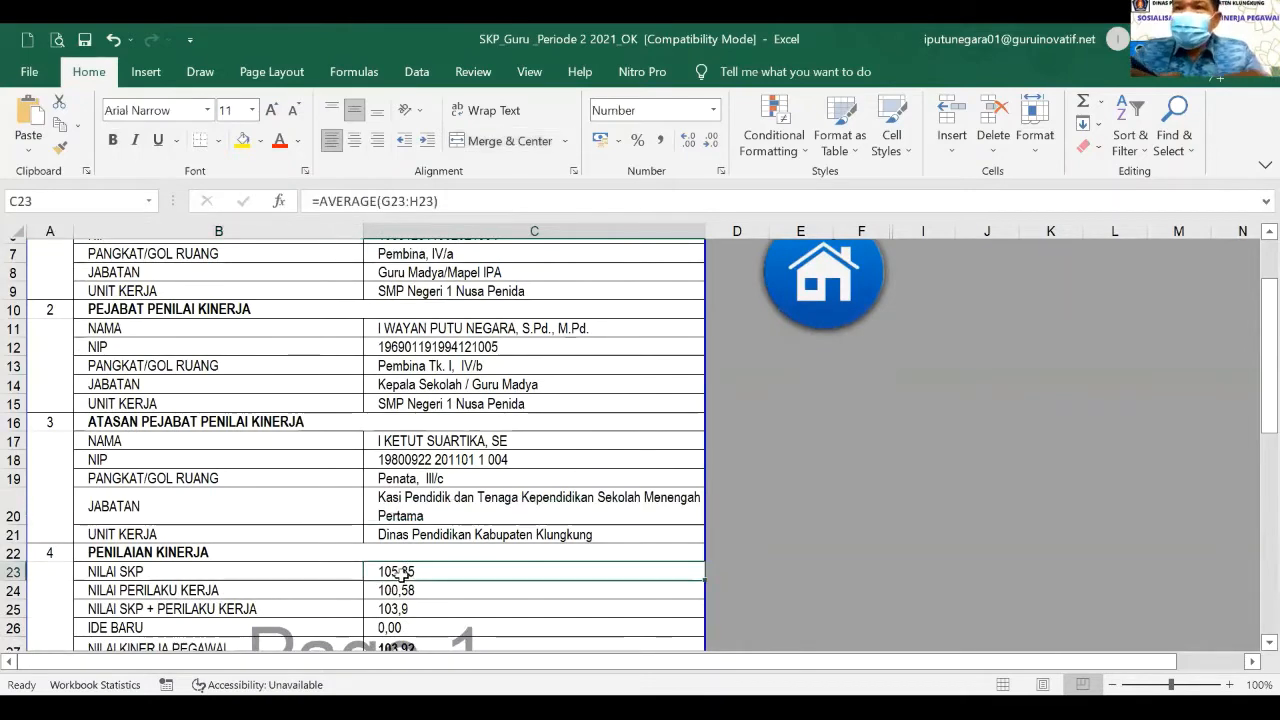
scroll(400, 572, "down", 2)
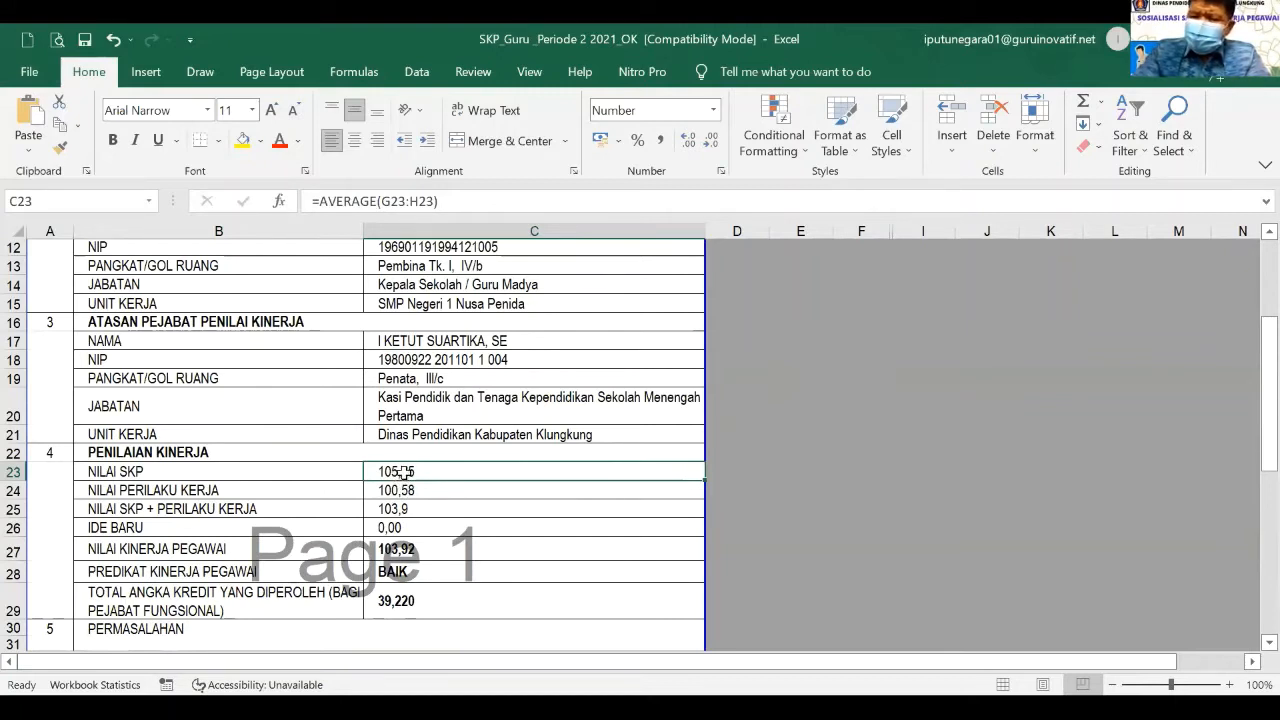
Open the HASIL AKHIR INTEGRASI PPK PNS_2 sheet from the main menu and review the Nilai Kinerja PNS for each period
scroll(828, 514, "up", 1)
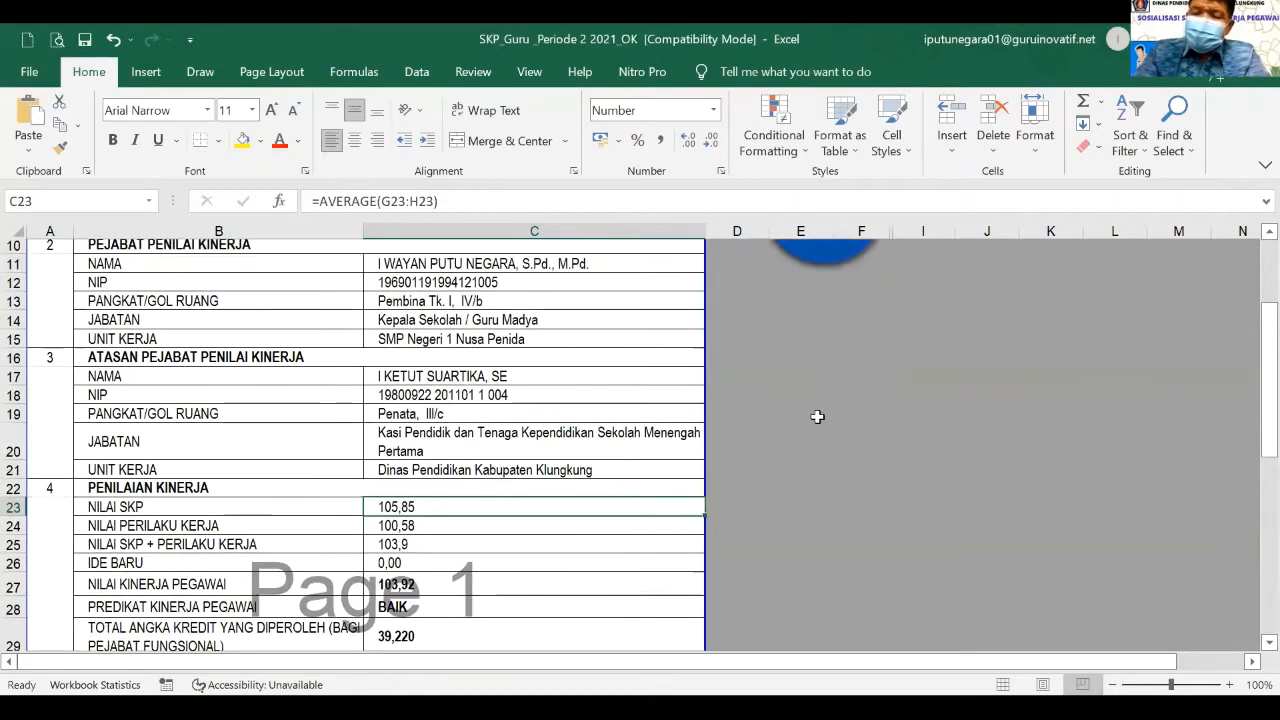
scroll(817, 417, "up", 2)
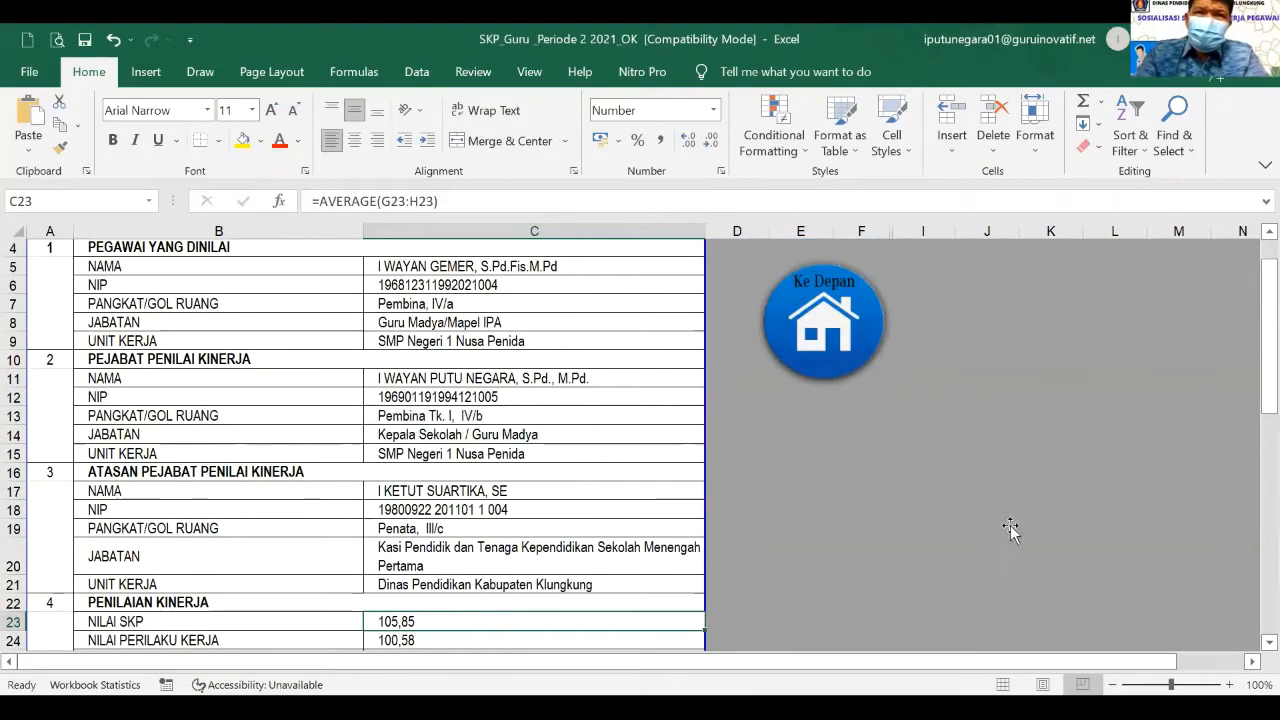
scroll(1088, 478, "down", 1)
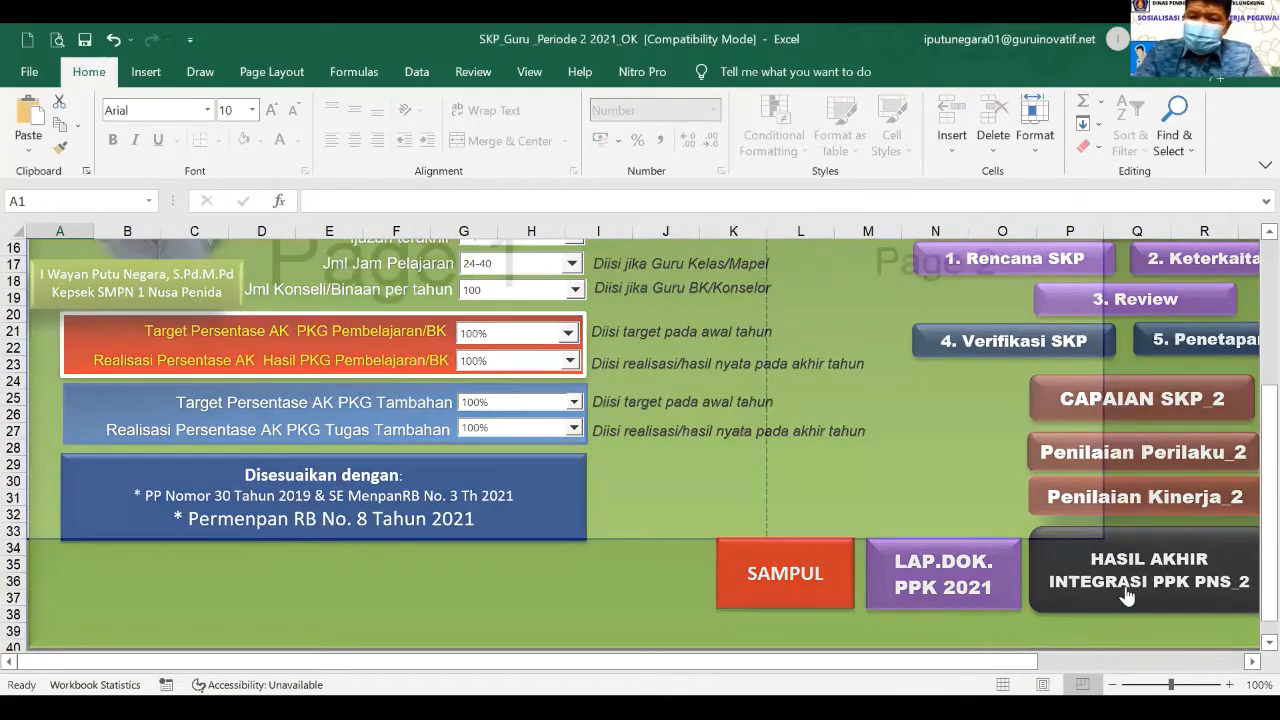
left_click(1127, 596)
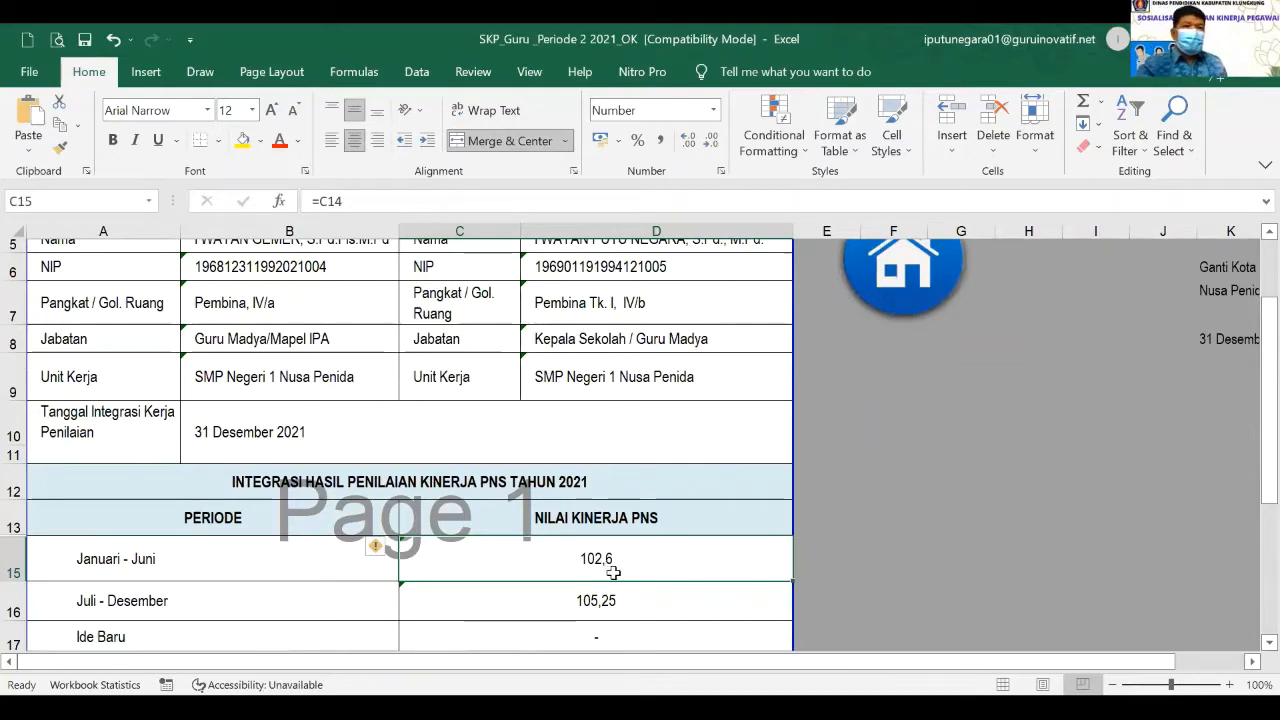
scroll(872, 415, "up", 2)
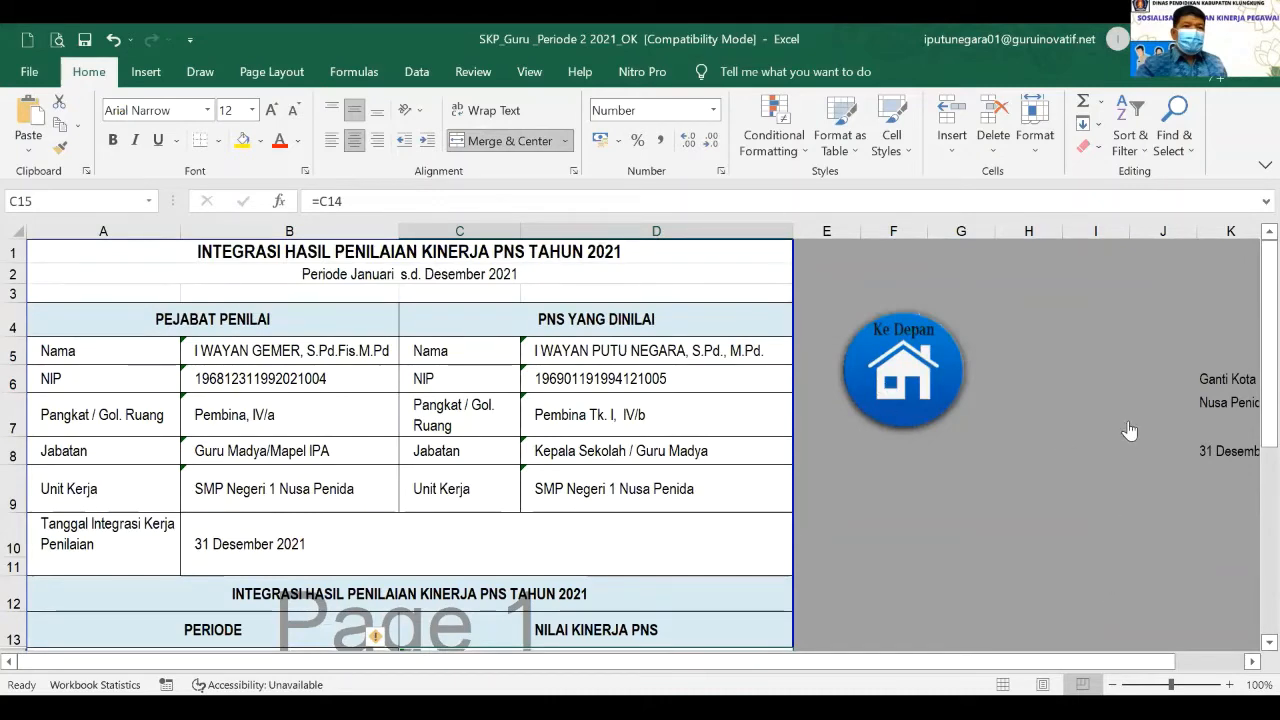
Reopen the January–June PRESTASI KERJA_1 sheet and inspect the formula linking the Sasaran Kinerja Pegawai (SKP) score
left_click(803, 491)
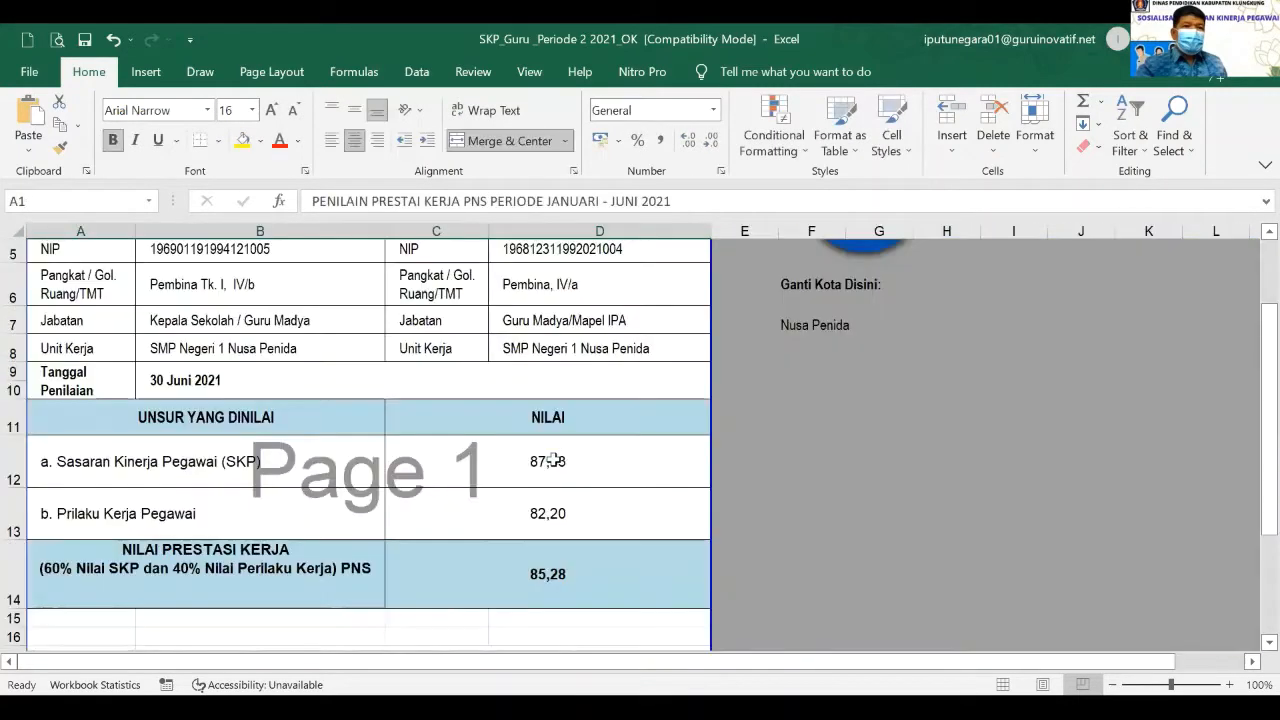
left_click(552, 462)
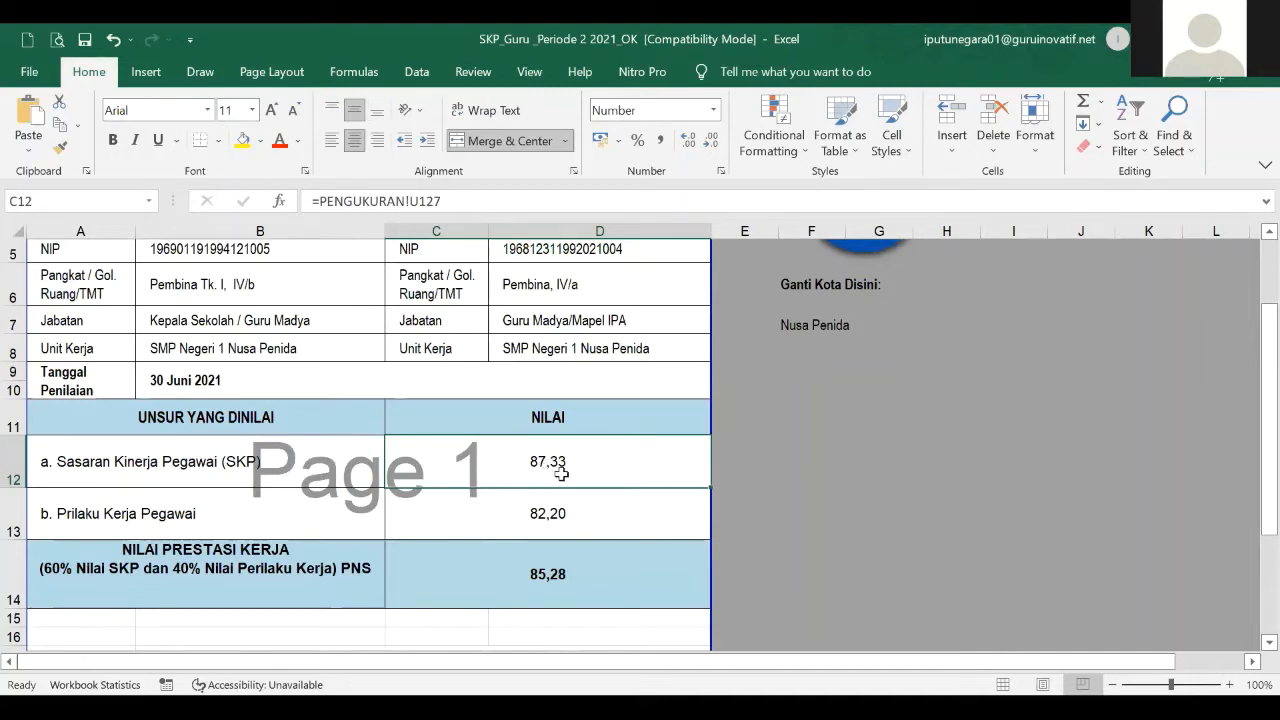
scroll(843, 423, "up", 2)
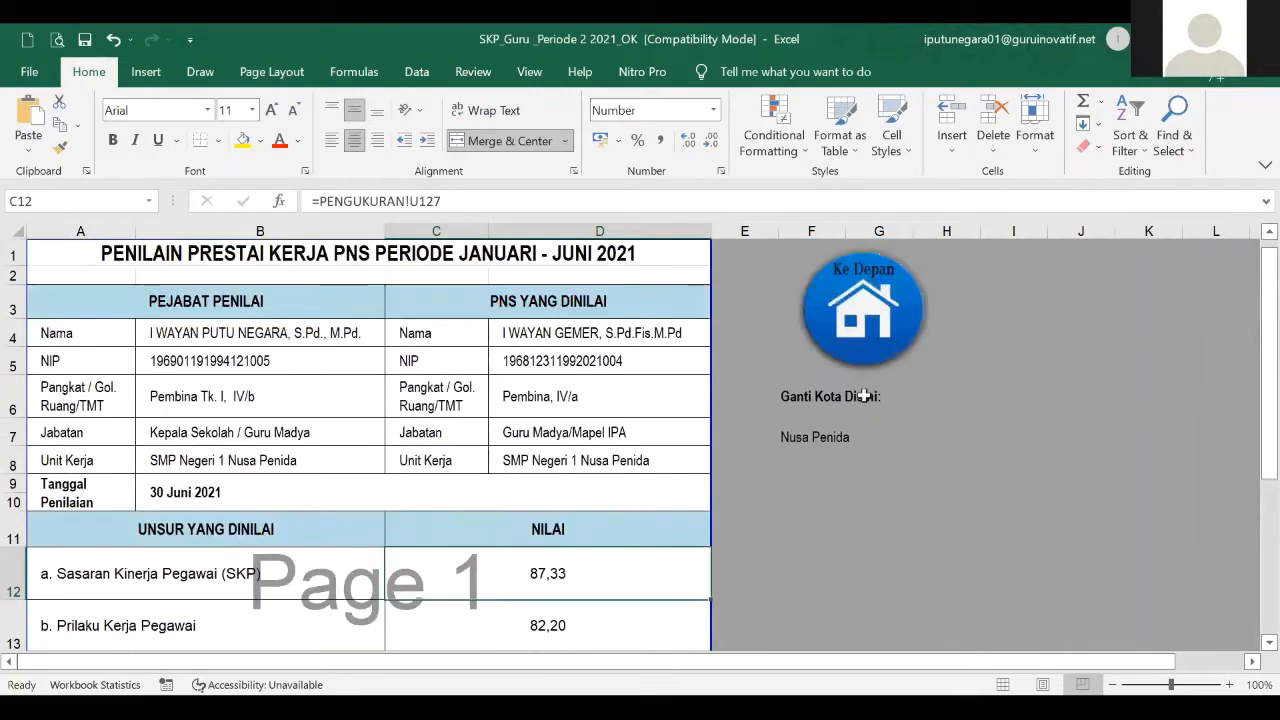
Return to the main menu and open the Penilaian Perilaku_2 sheet to view the behaviour aspect scores
left_click(1062, 520)
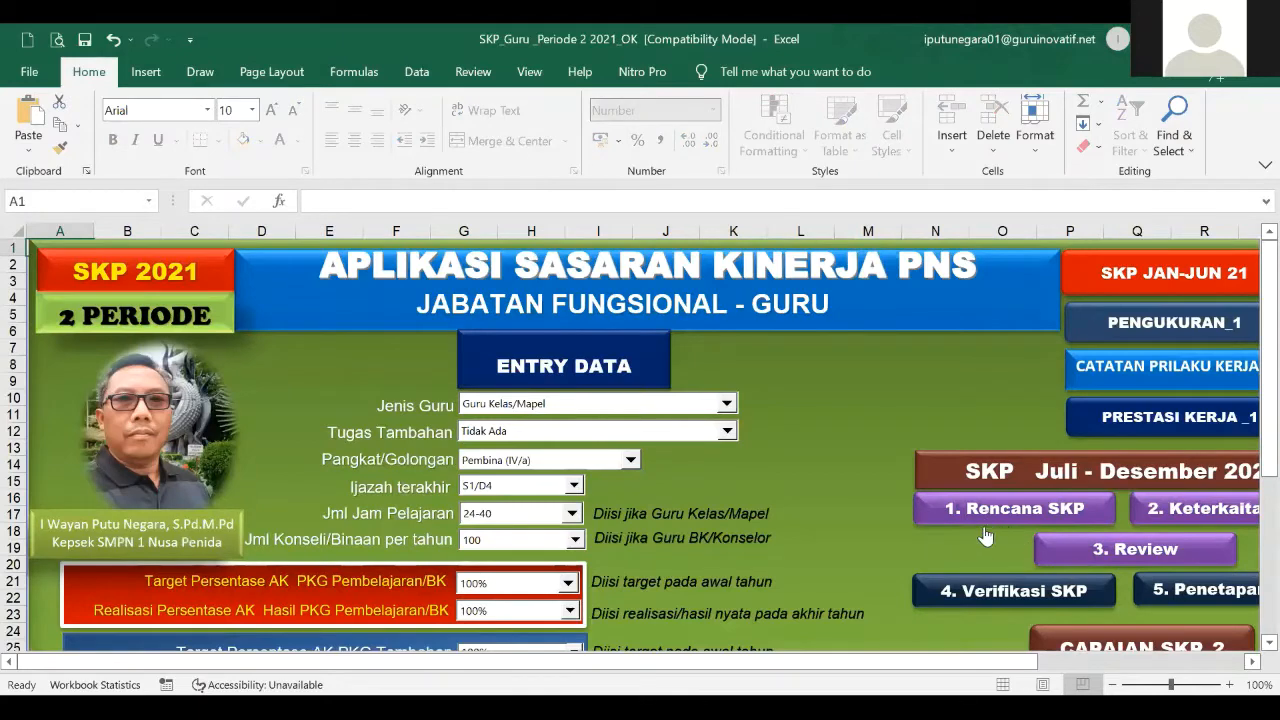
scroll(1085, 527, "down", 6)
left_click(1104, 447)
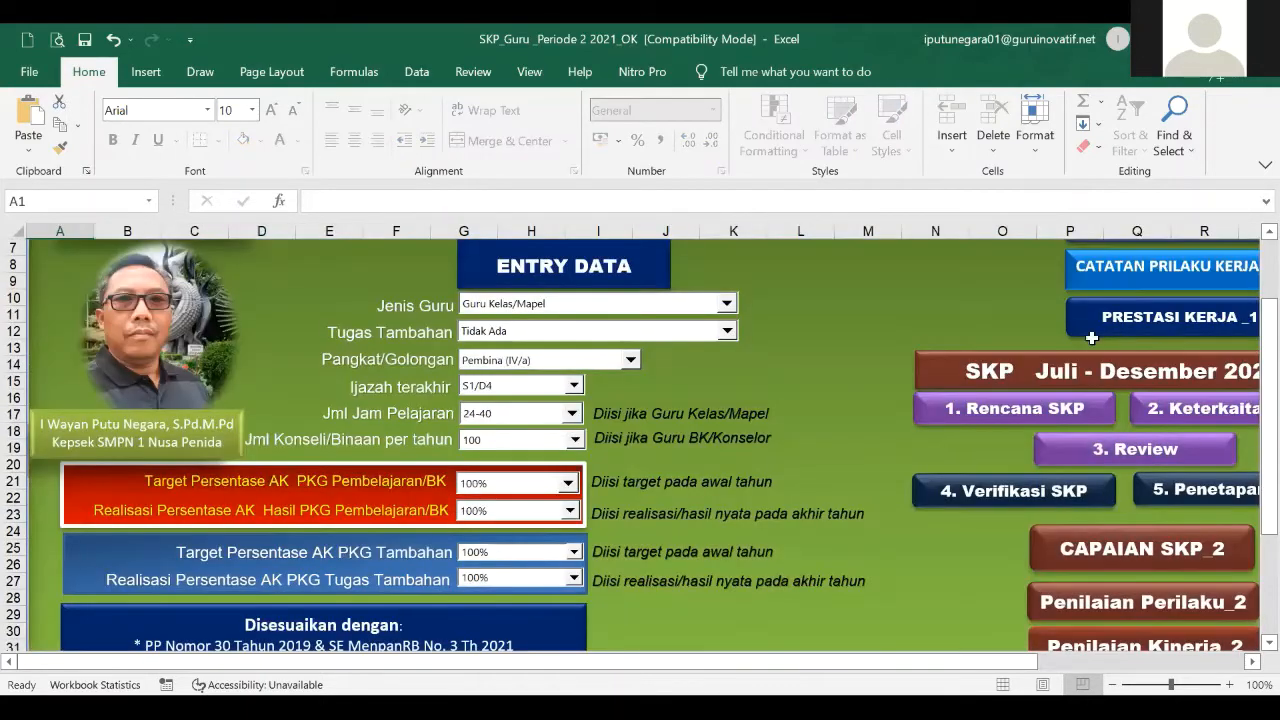
left_click(1082, 288)
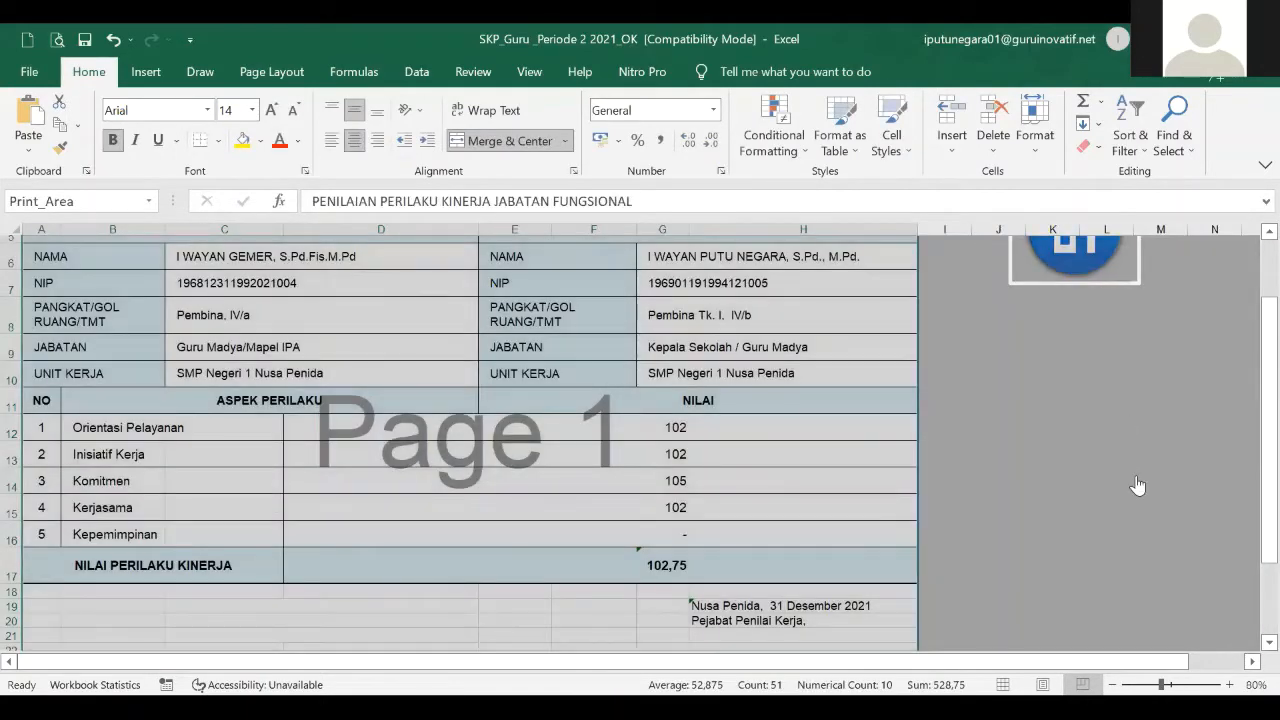
Open the Penilaian Kinerja_2 sheet and review the July–December 2021 Hasil Penilaian Kinerja PNS
left_click(1137, 485)
scroll(1115, 450, "down", 5)
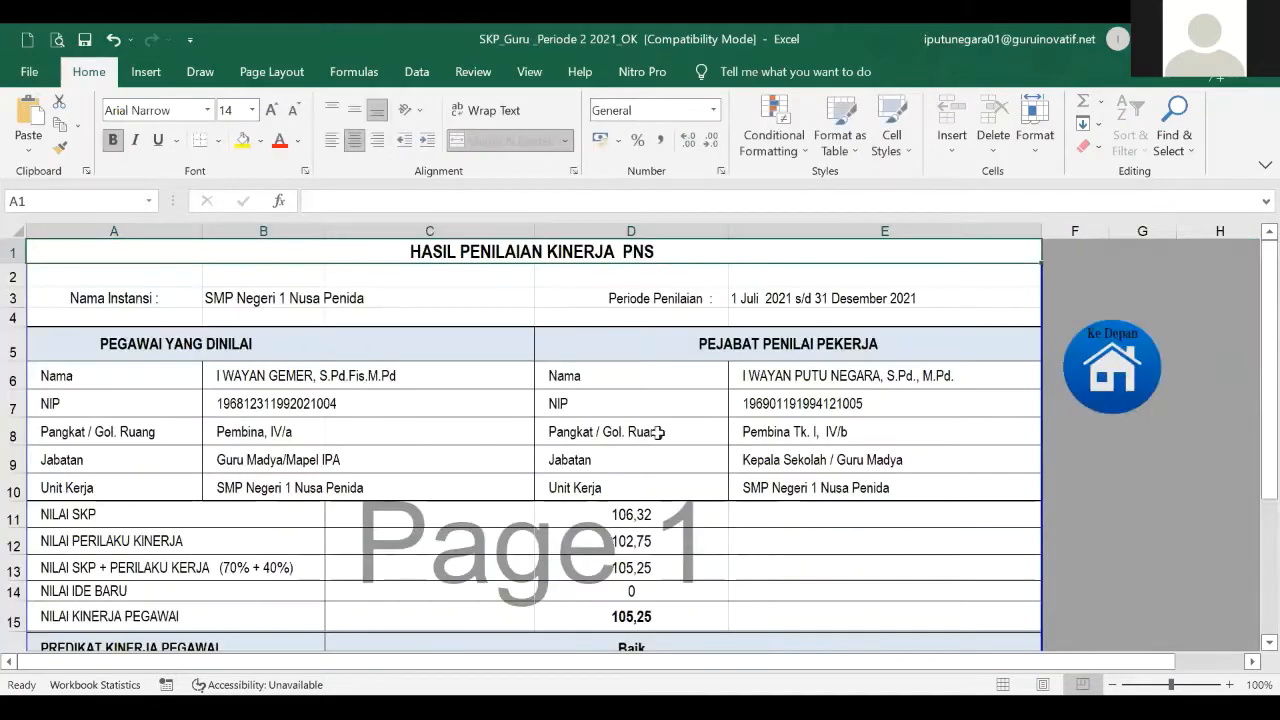
scroll(690, 440, "down", 2)
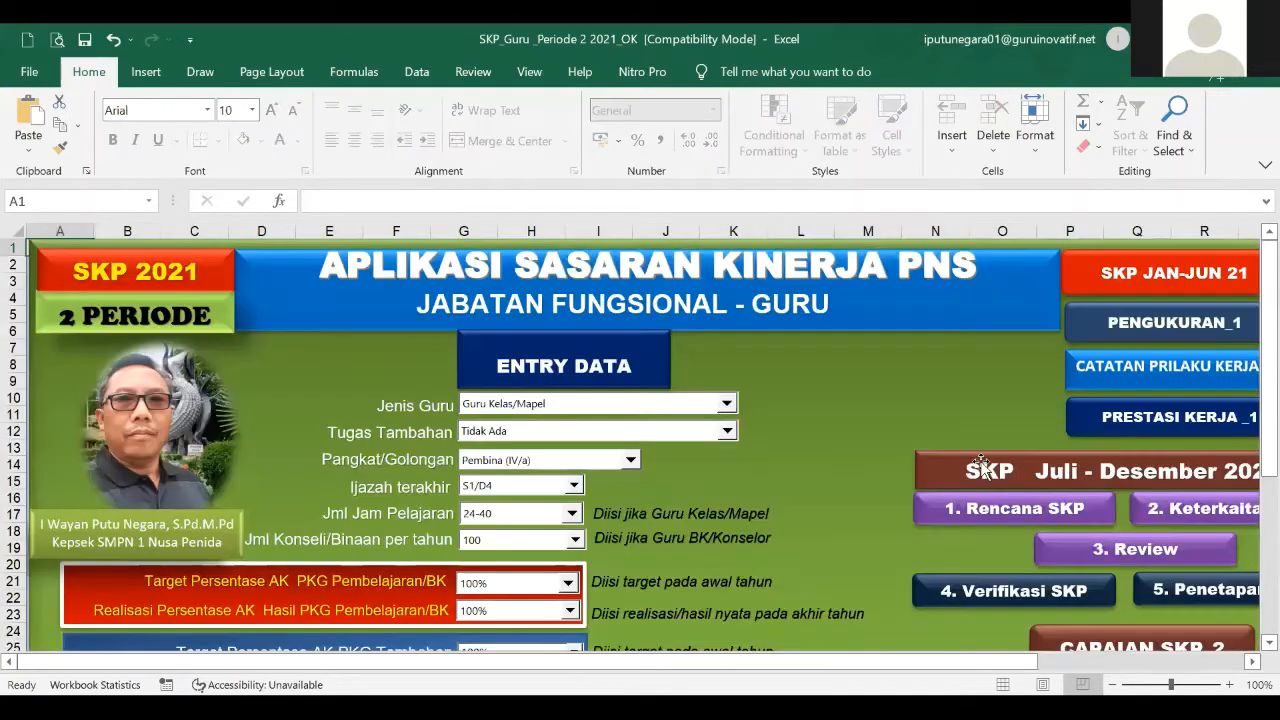
Review the employee and assessor details in the ENTRY DATA identity sheet, returning to the main menu when done
scroll(980, 465, "down", 5)
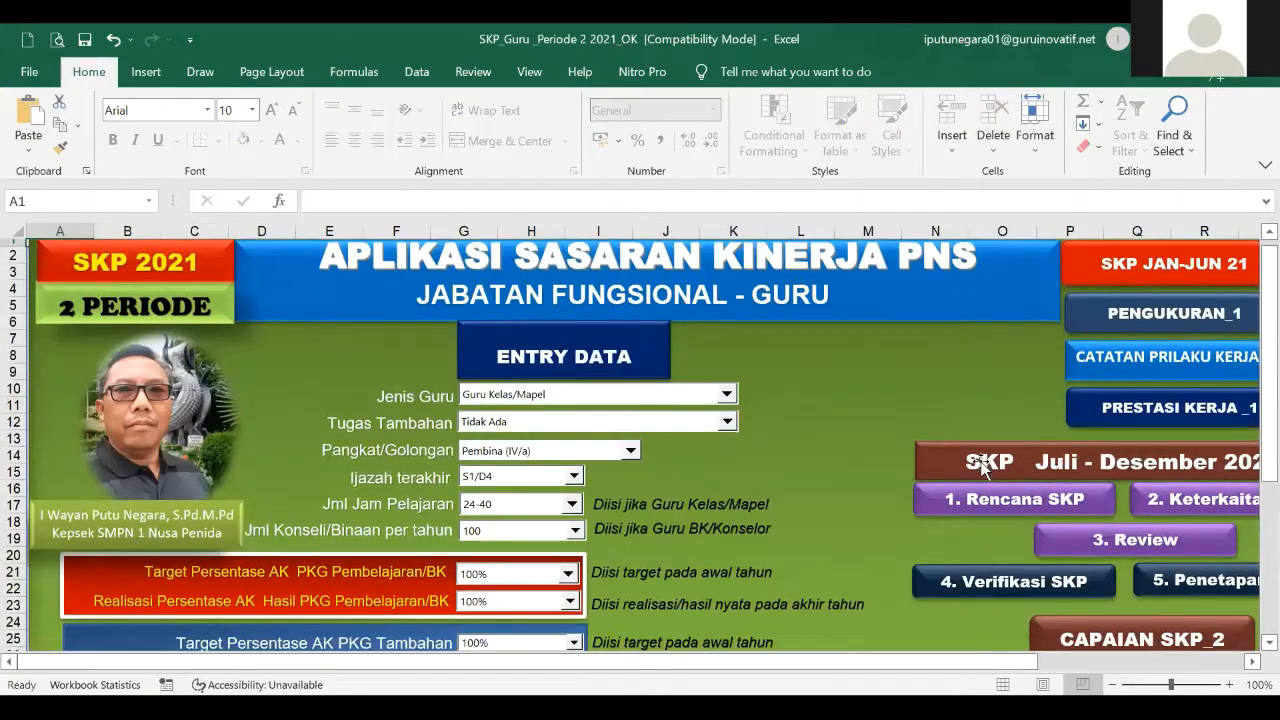
scroll(911, 520, "up", 3)
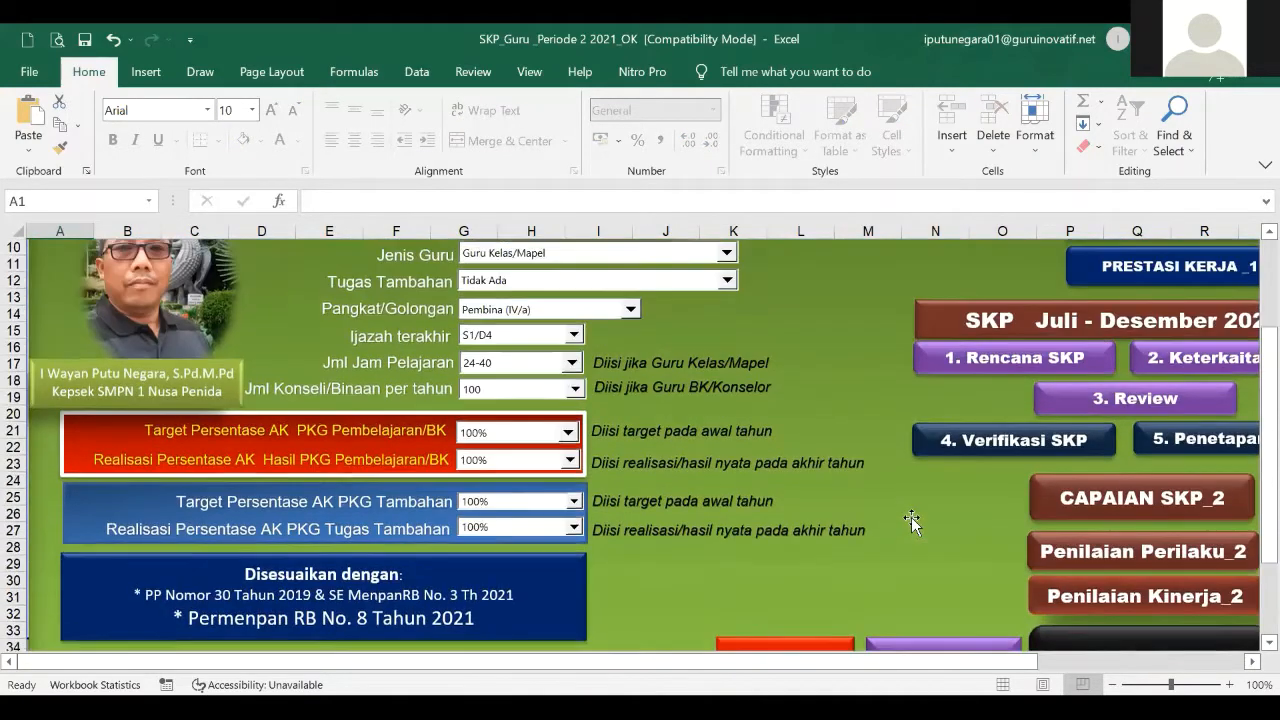
scroll(911, 527, "up", 3)
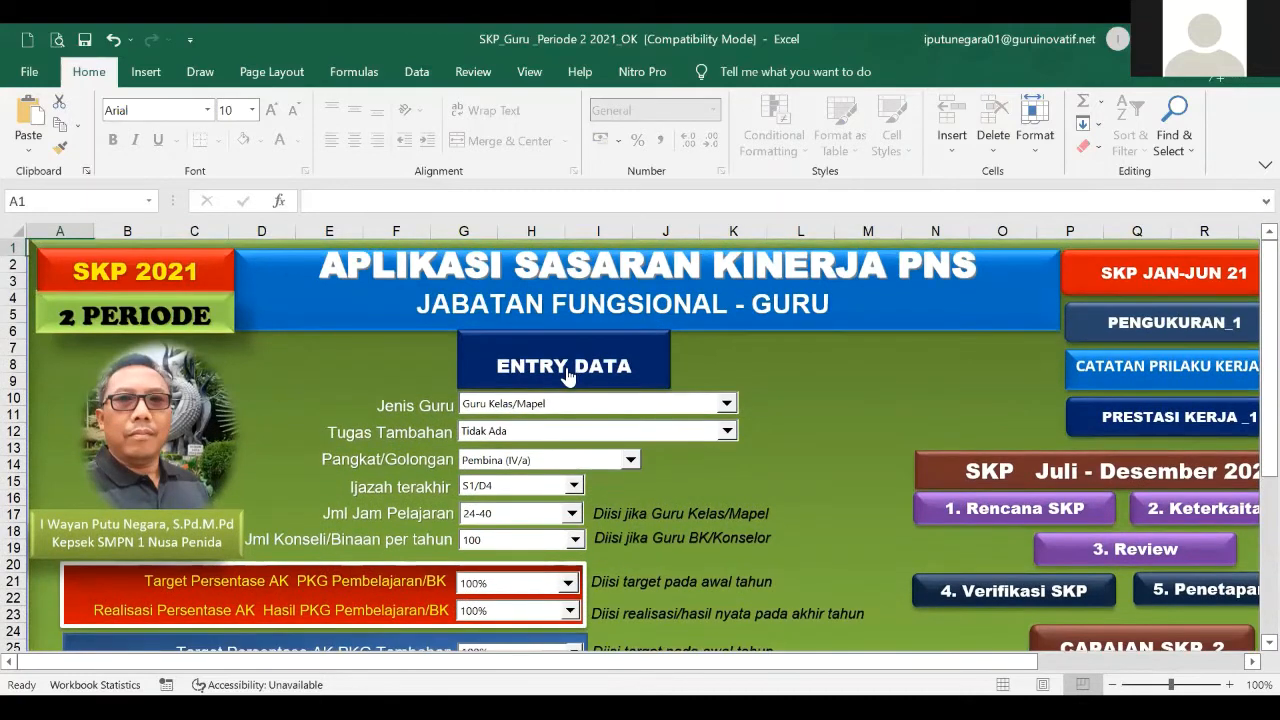
left_click(462, 380)
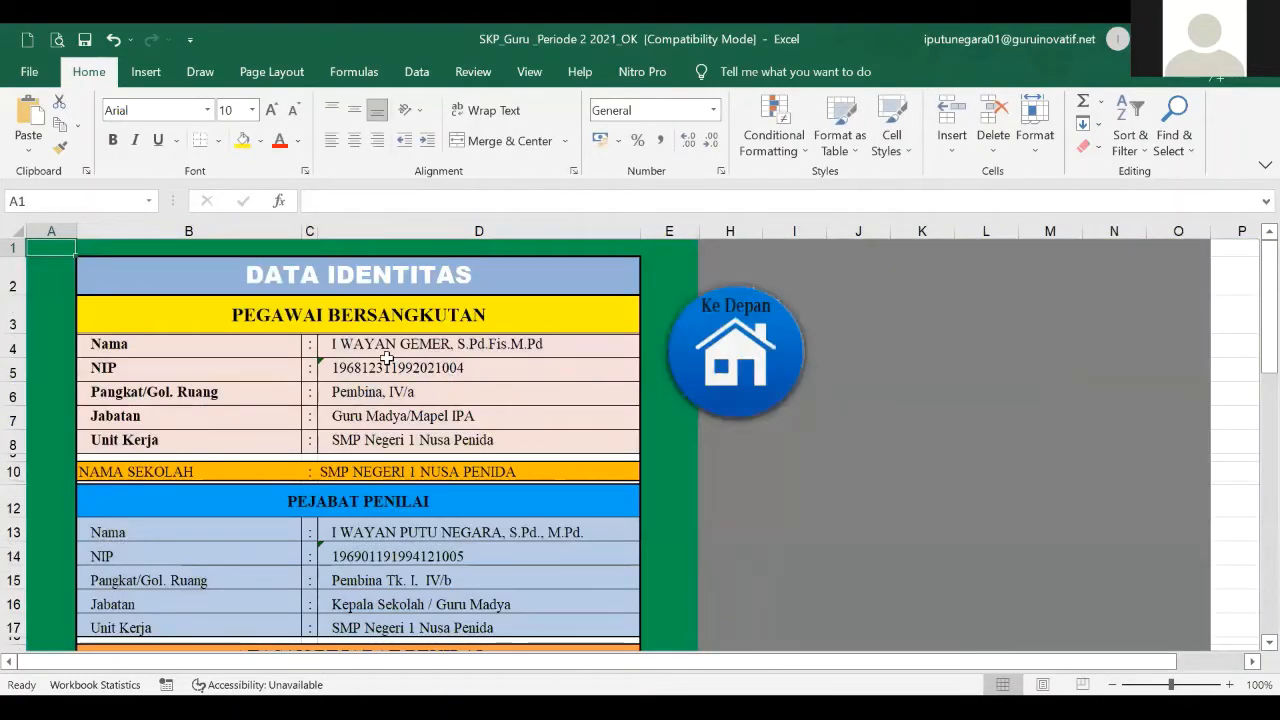
scroll(386, 330, "down", 4)
scroll(669, 337, "up", 4)
left_click(752, 366)
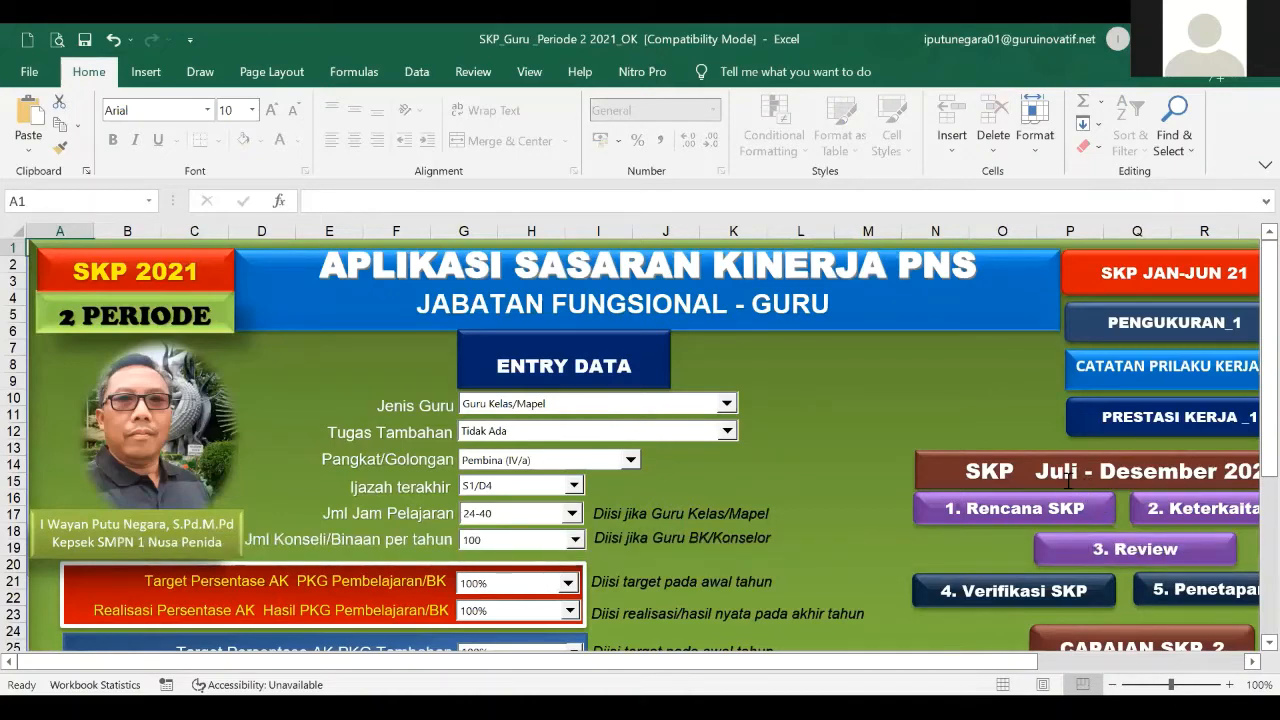
Open the PRESTASI KERJA_1 sheet and inspect the formulas behind the Sasaran Kinerja Pegawai and Prilaku Kerja Pegawai scores
left_click(1119, 425)
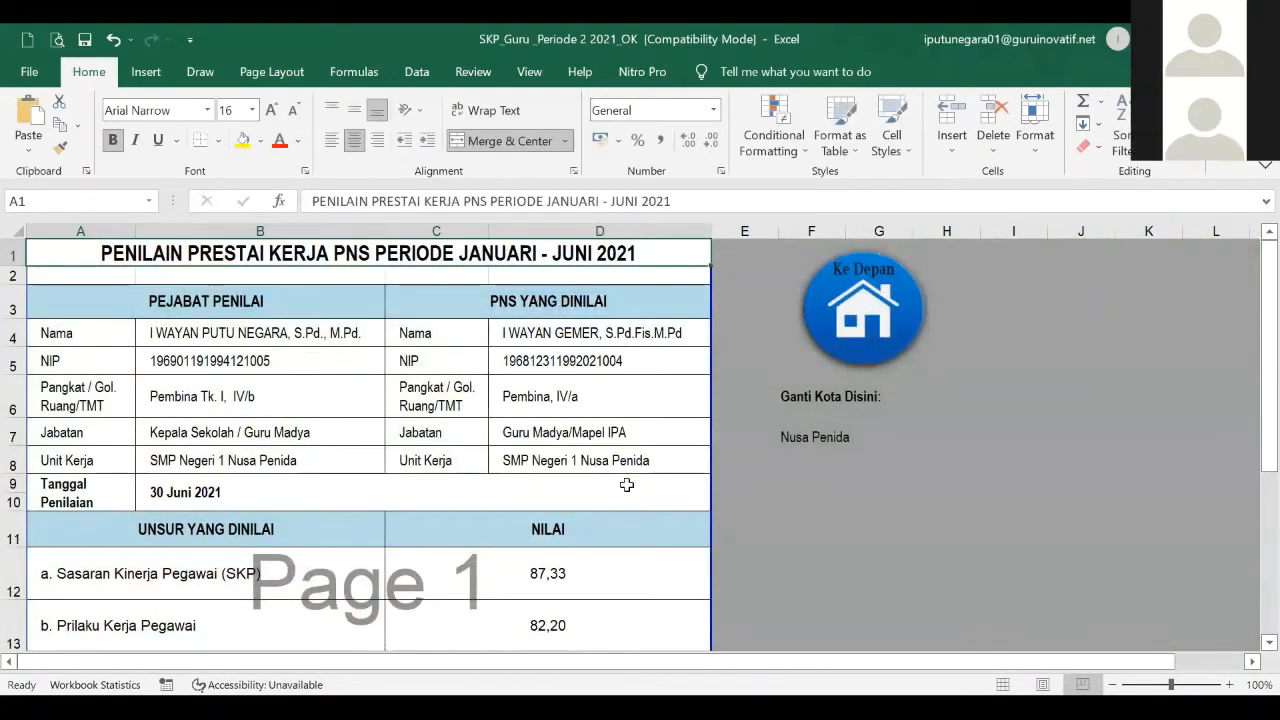
scroll(205, 540, "down", 1)
scroll(205, 540, "down", 1)
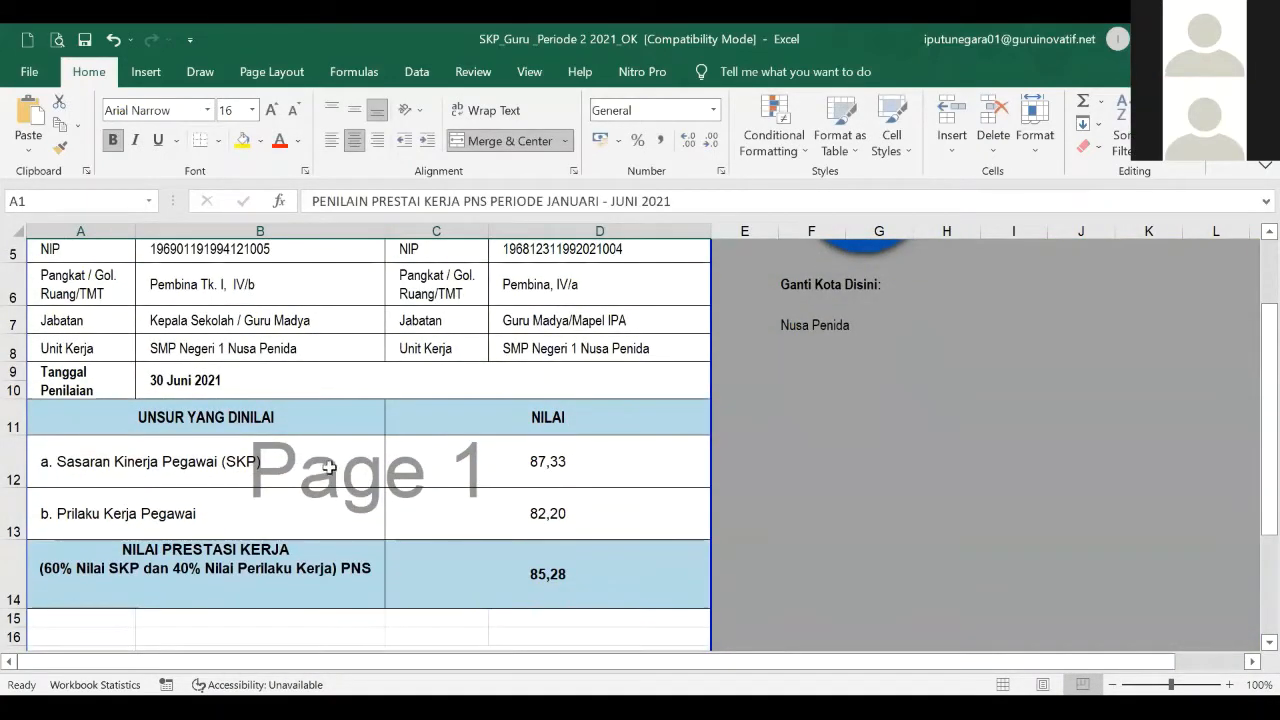
left_click(550, 477)
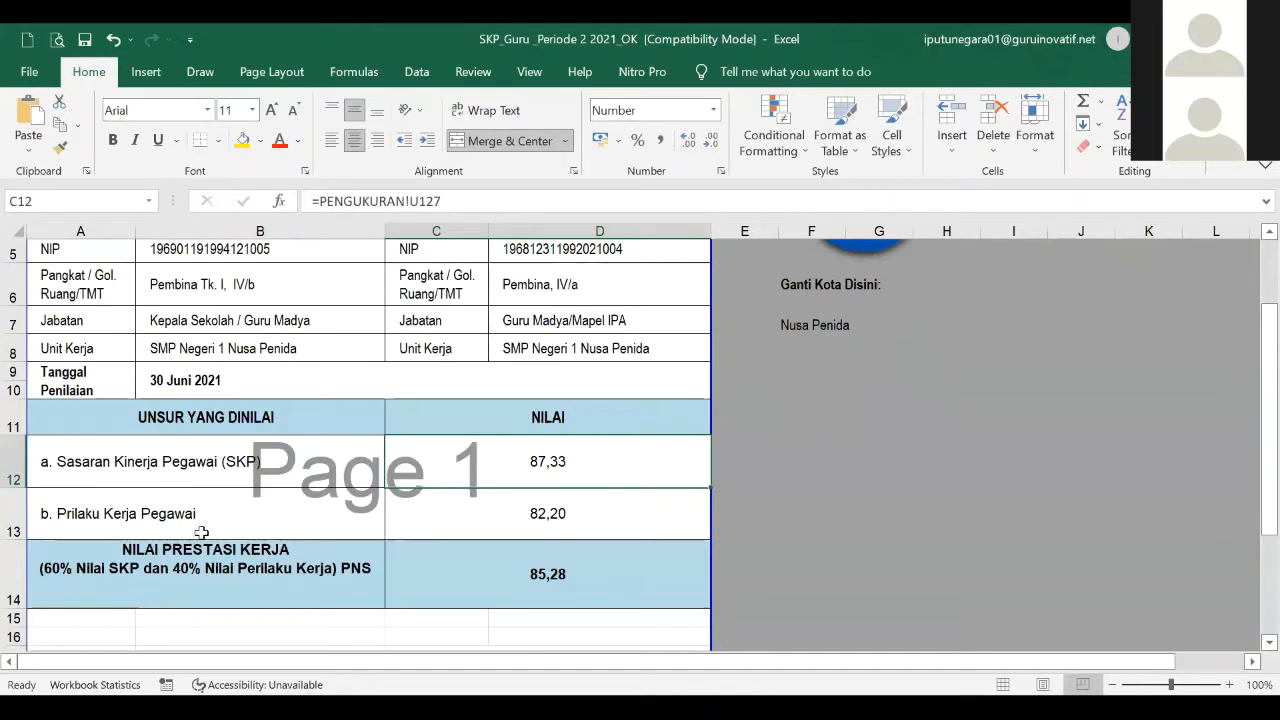
left_click(550, 518)
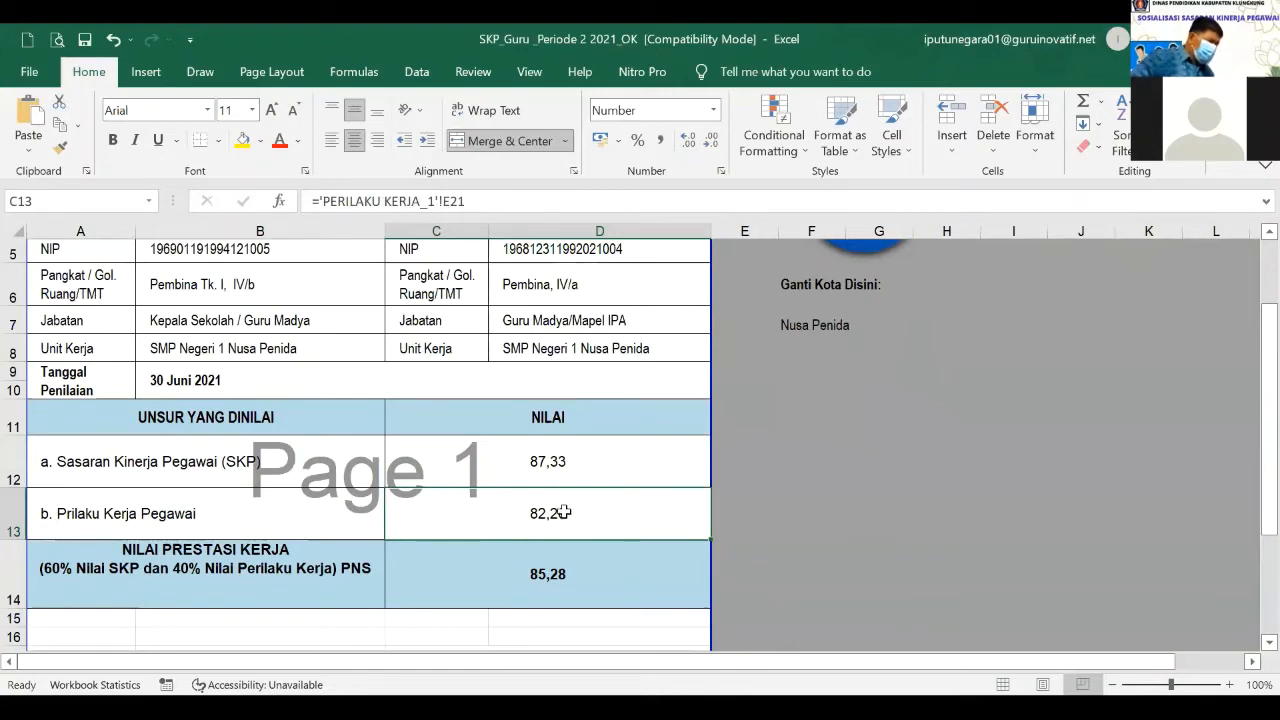
scroll(565, 512, "up", 2)
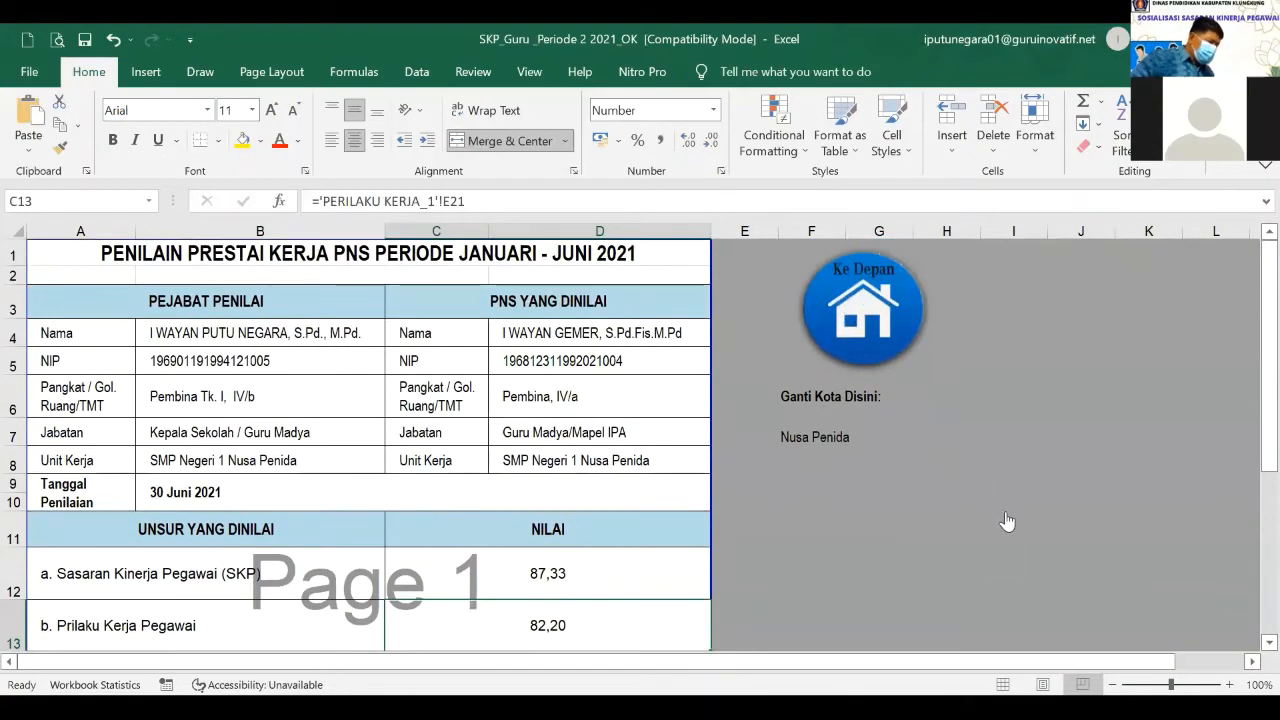
Return to the main menu and browse its SKP Juli - Desember 2021 section
left_click(1007, 521)
scroll(1050, 510, "down", 5)
scroll(1058, 490, "up", 3)
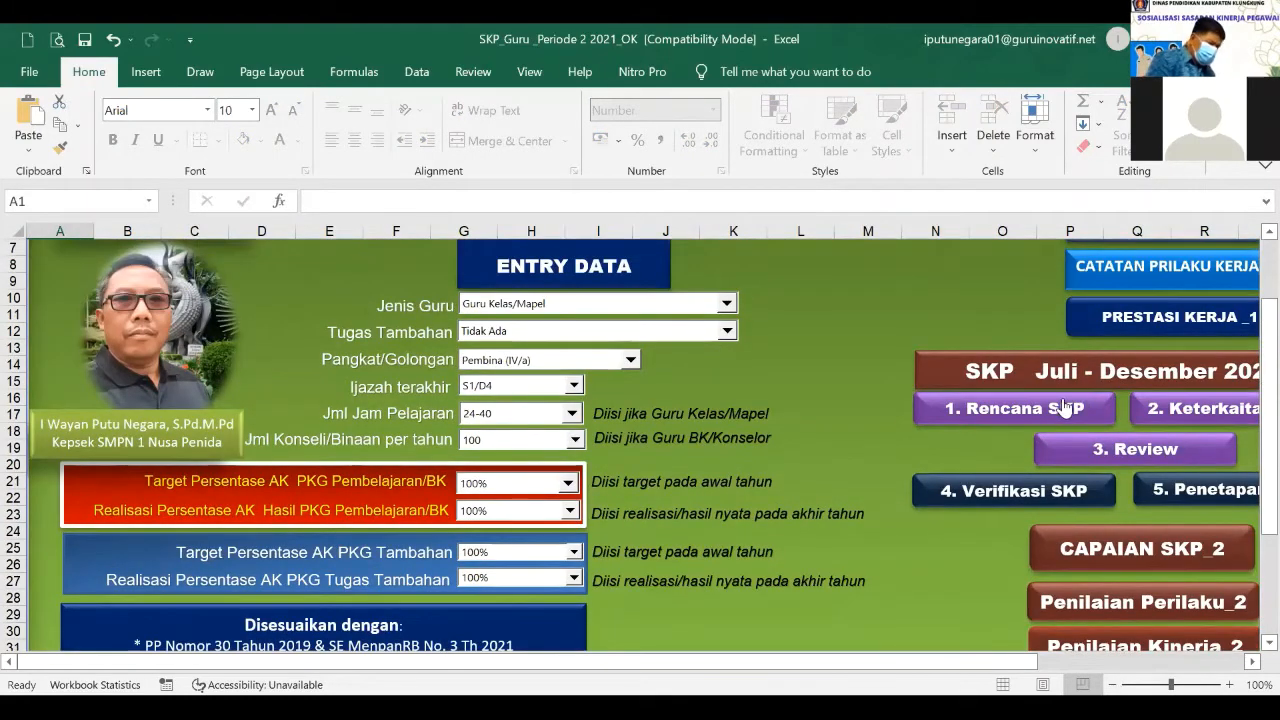
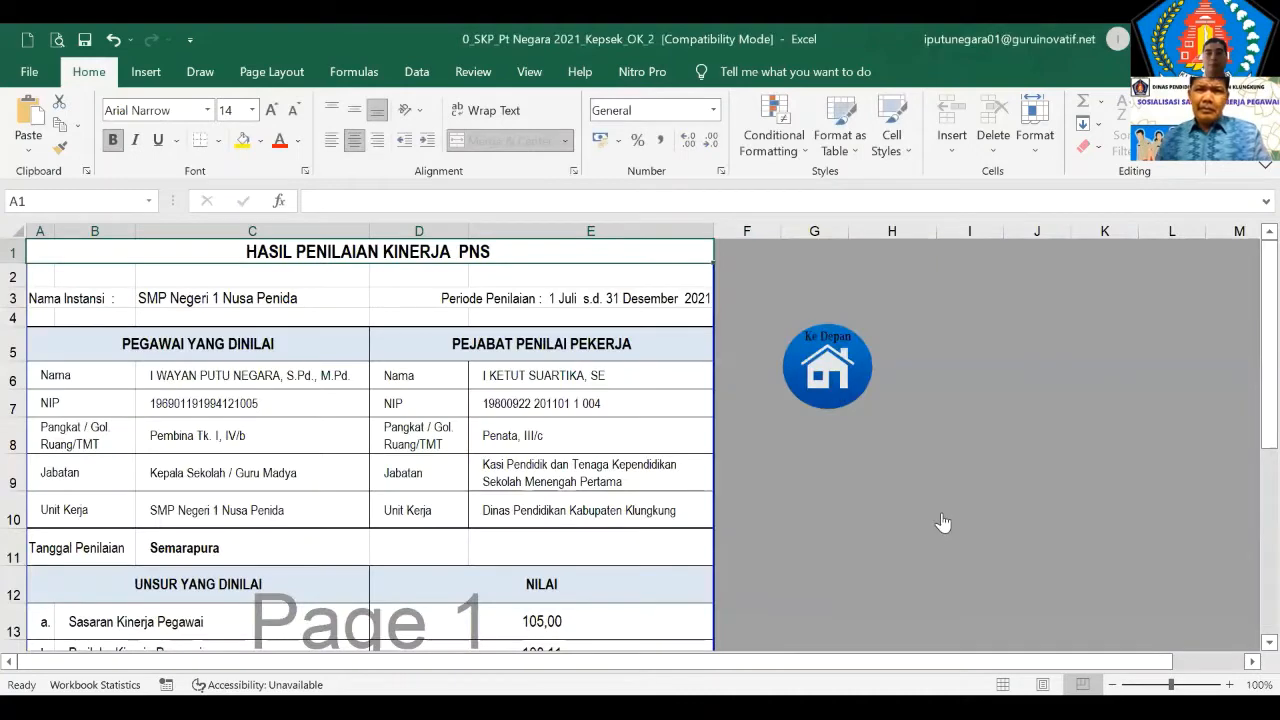
In the school principal's SKP workbook, return to the main menu and look over its July–December 2021 entries
scroll(966, 531, "up", 1)
scroll(968, 537, "down", 3)
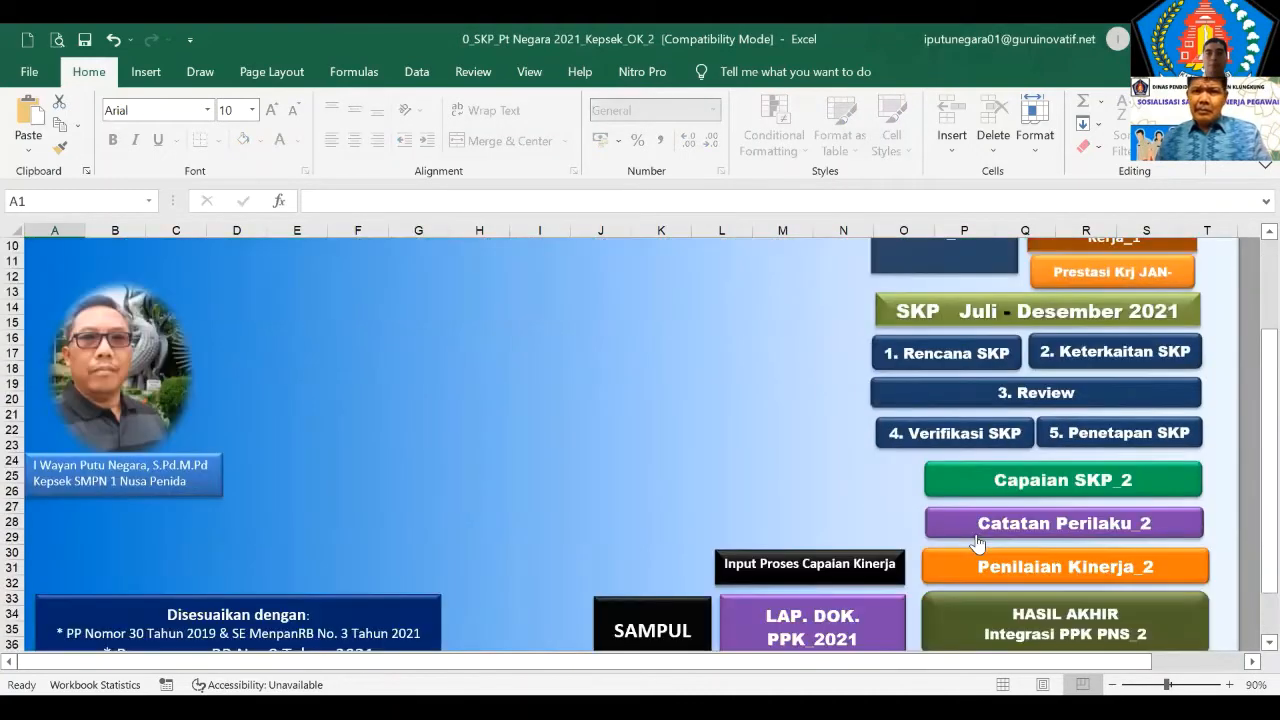
scroll(930, 520, "down", 2)
left_click(724, 477)
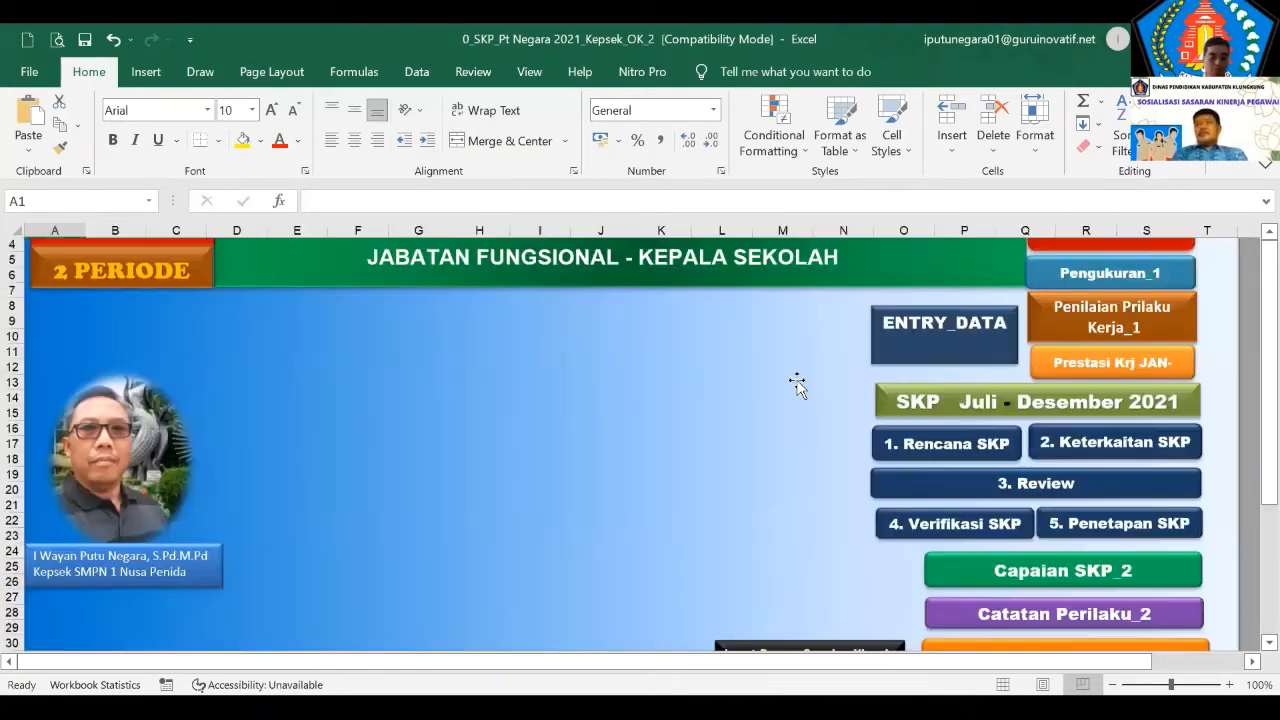
left_click(785, 360)
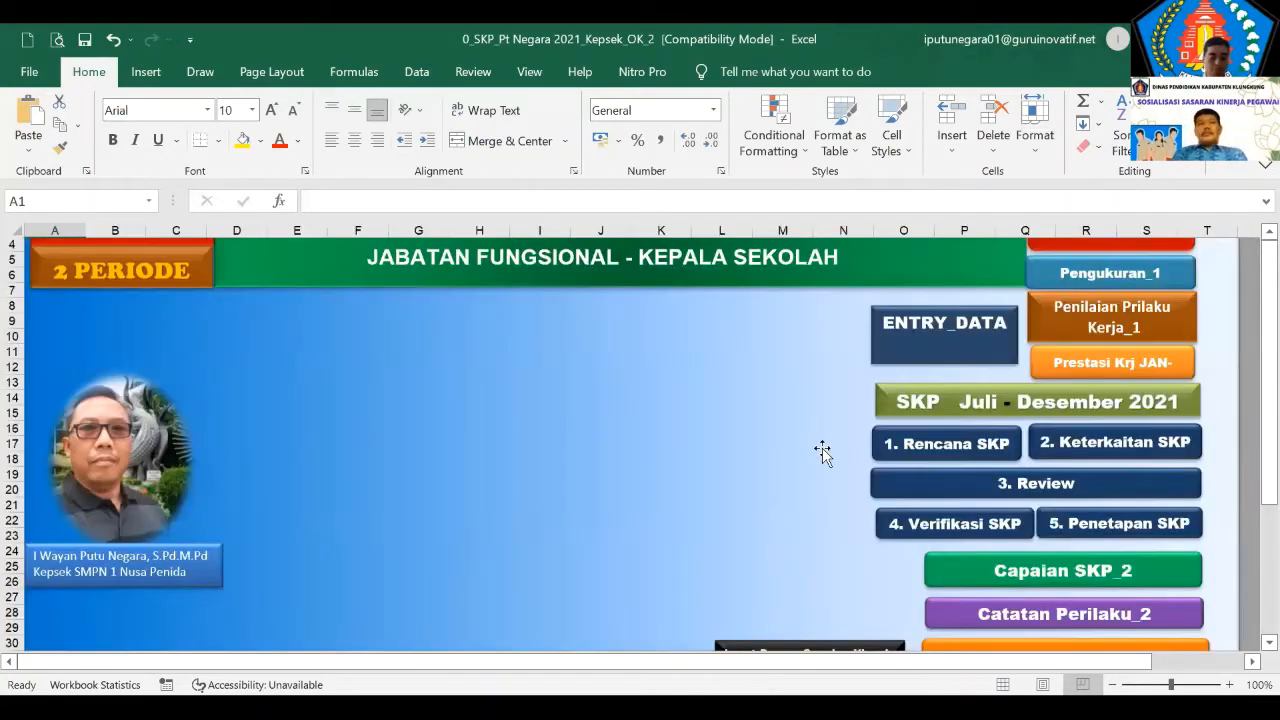
scroll(789, 560, "down", 3)
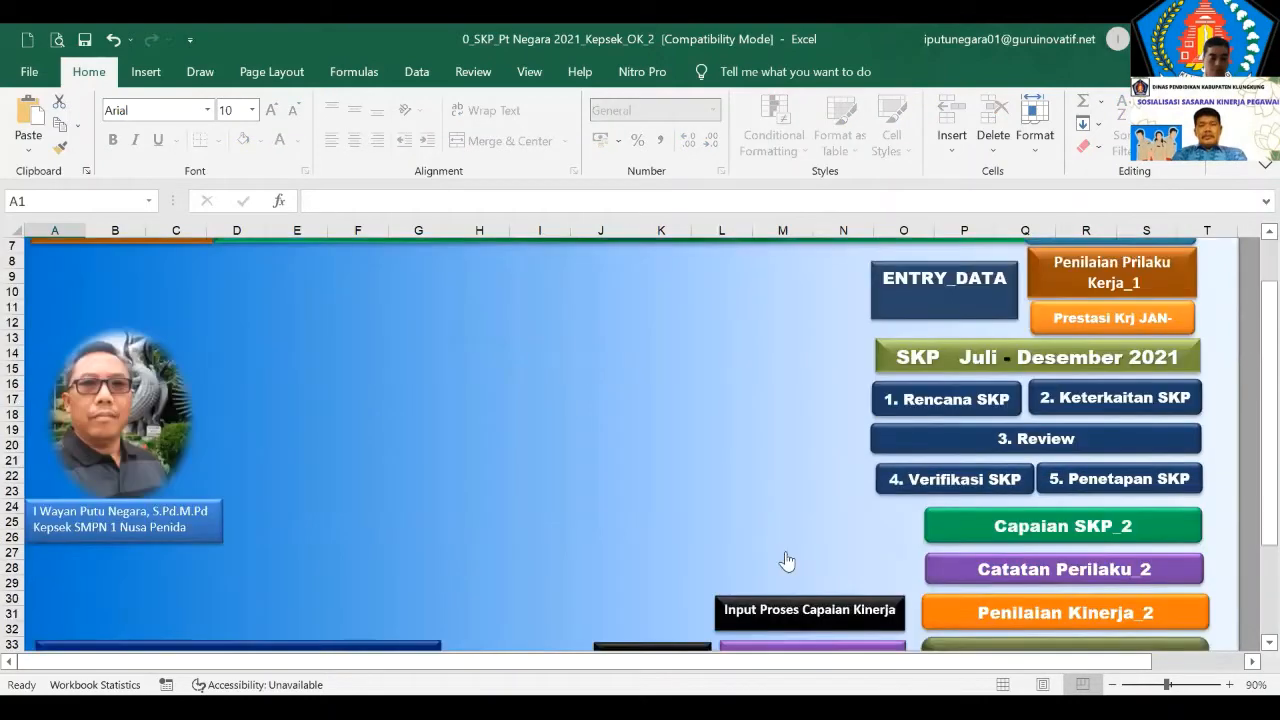
Open the Input Proses Capaian Kinerja sheet, inspect the Pelayanan average's scale-120 formula, and look through to the behaviour score recap
left_click(785, 564)
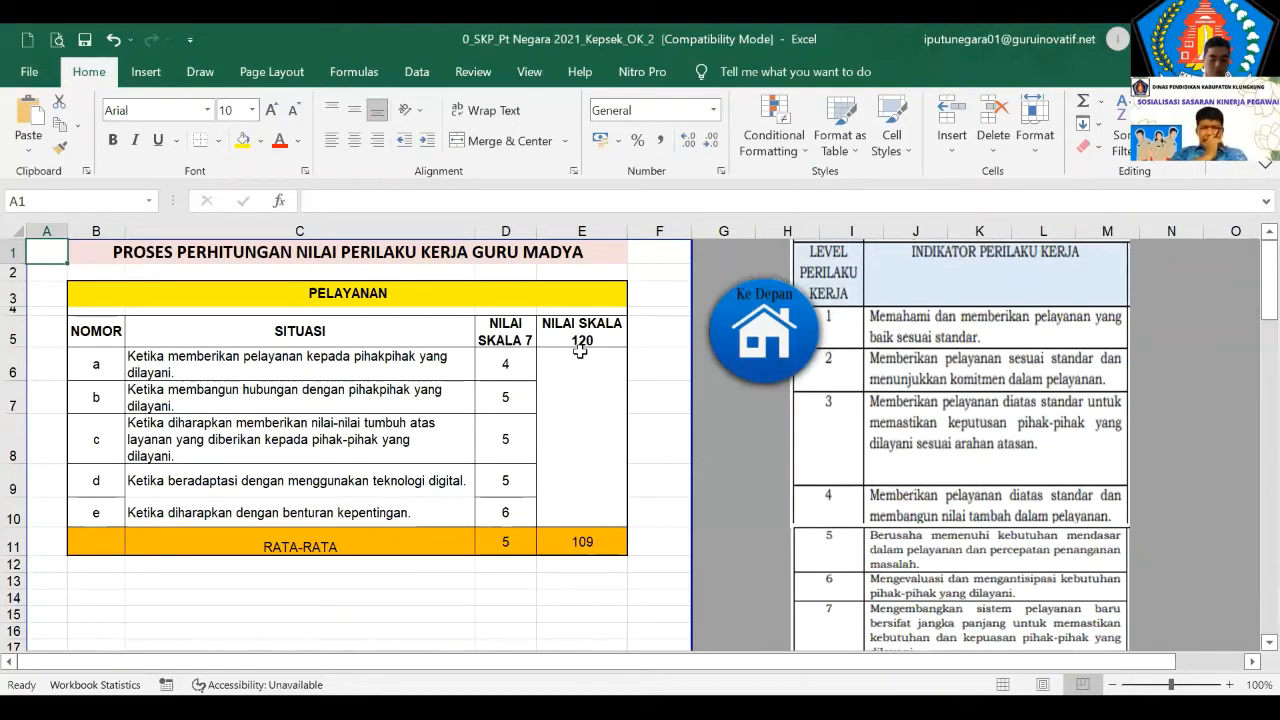
left_click(594, 544)
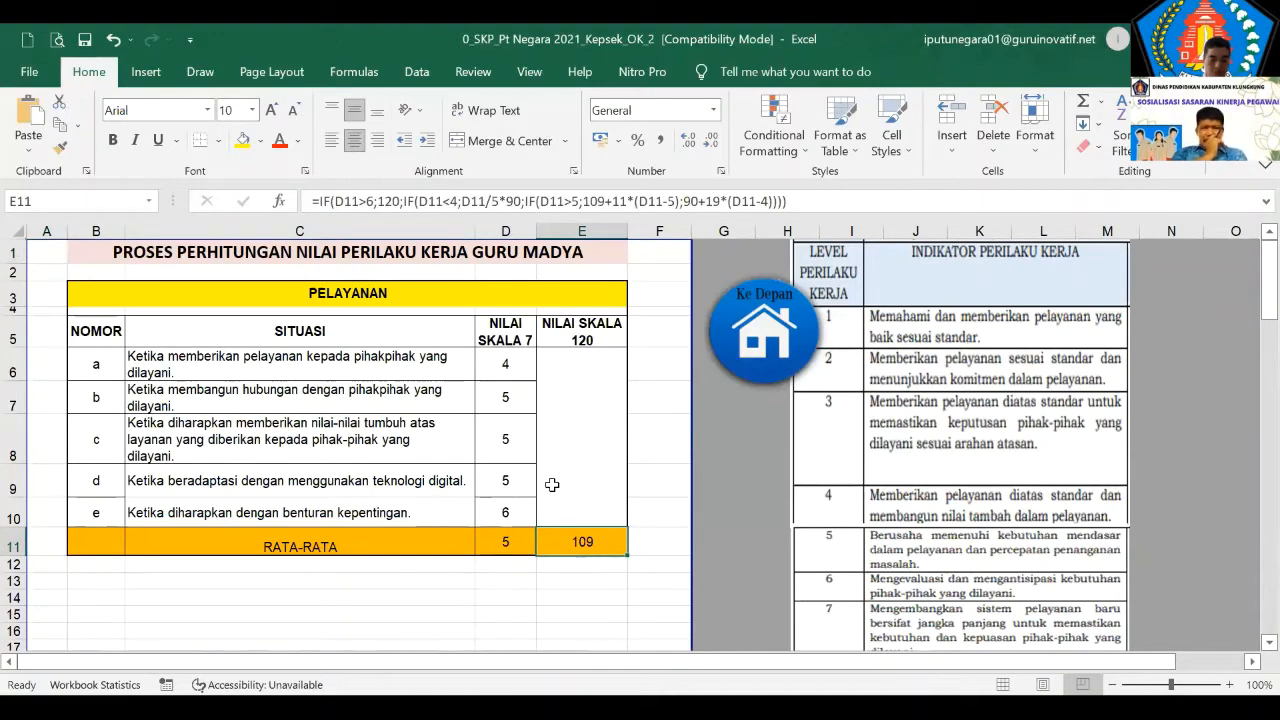
scroll(552, 485, "down", 4)
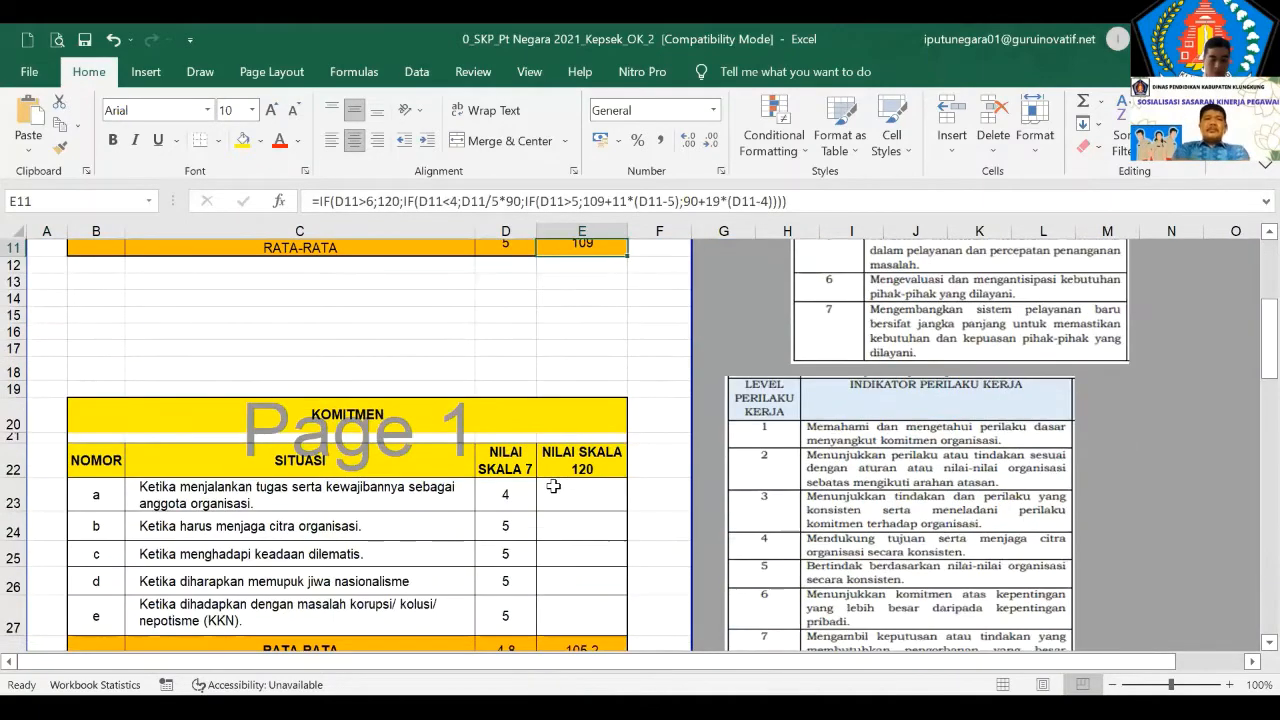
scroll(553, 486, "down", 15)
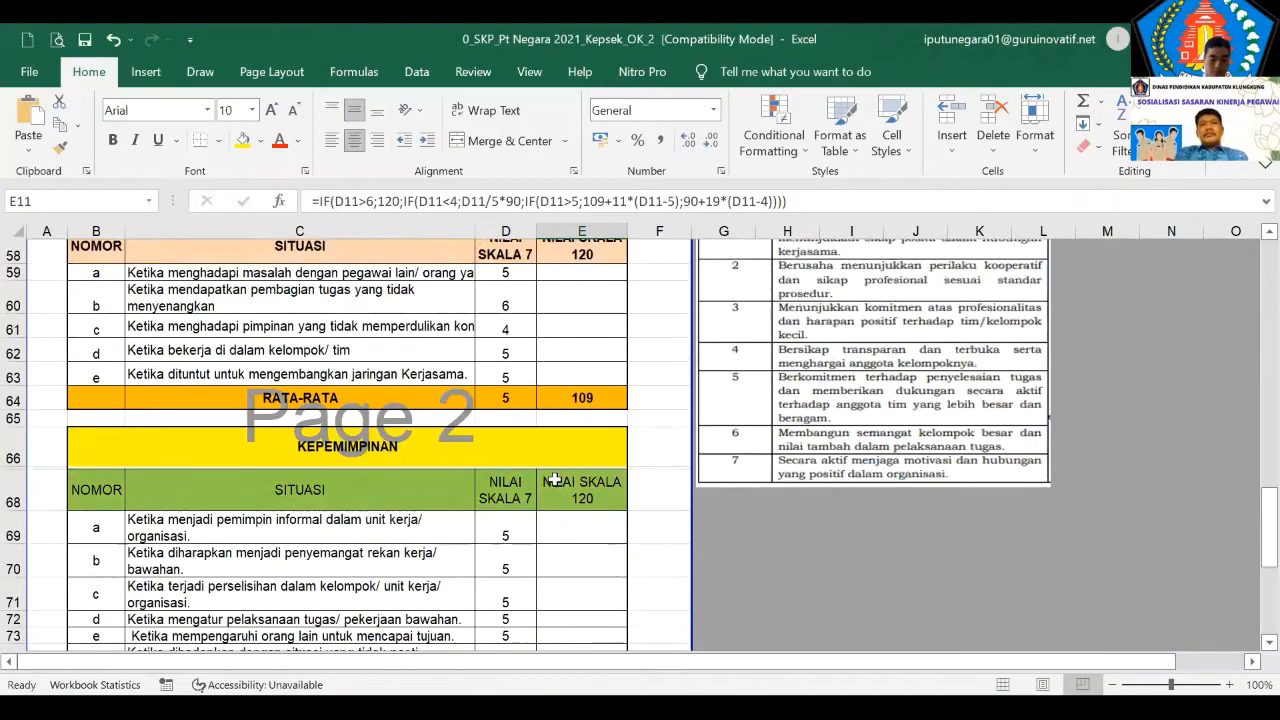
scroll(553, 480, "down", 6)
scroll(551, 471, "up", 1)
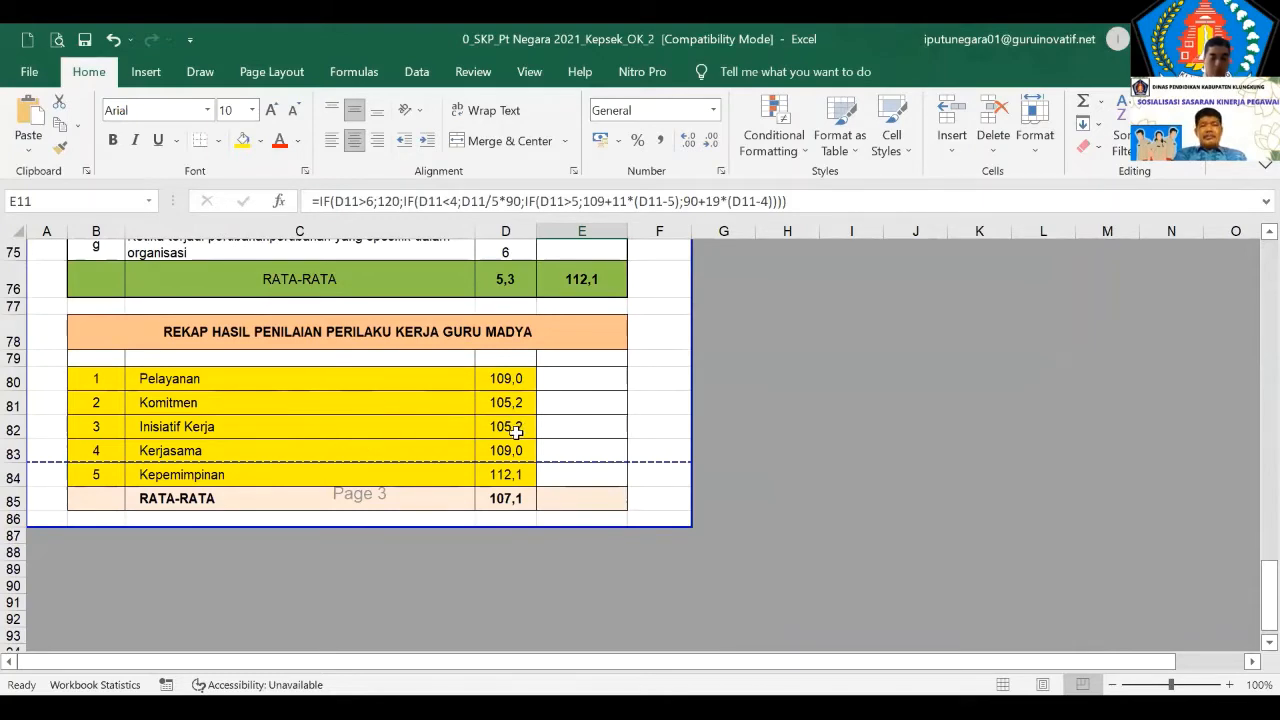
Review the Kepemimpinan and Kerjasama situation scores alongside the work behaviour level indicators
scroll(513, 436, "up", 3)
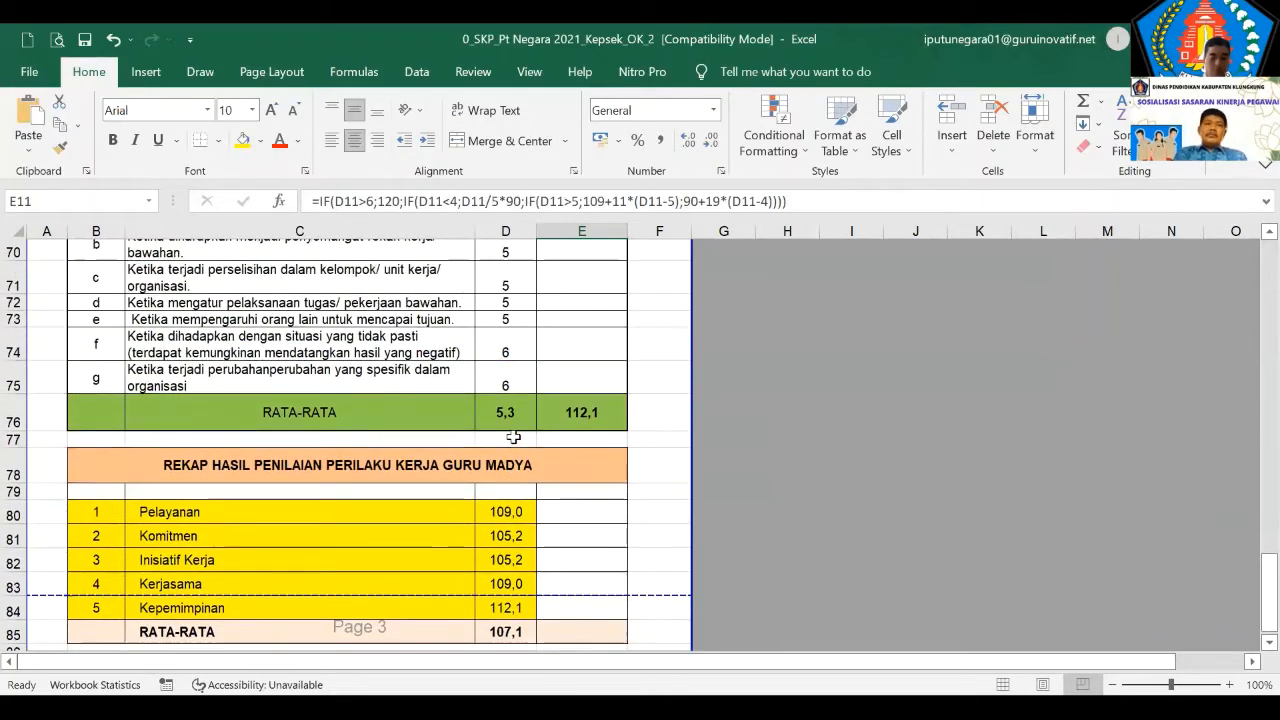
scroll(474, 377, "up", 3)
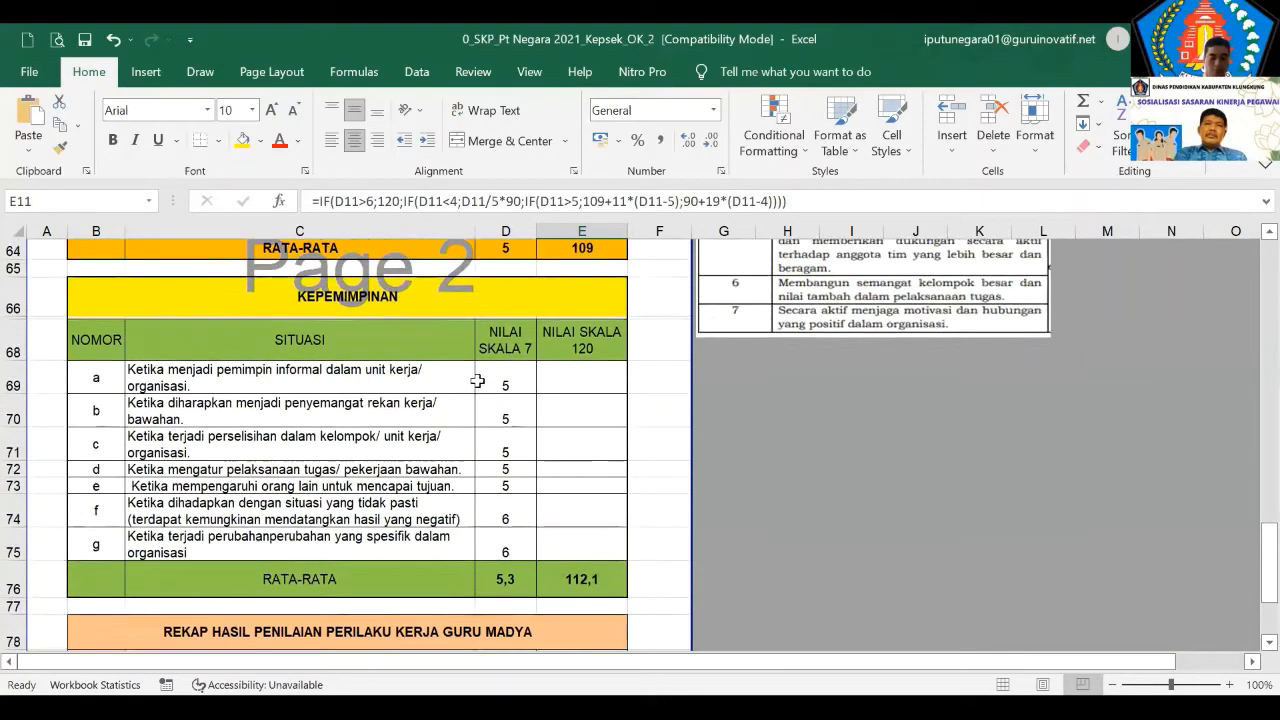
scroll(597, 394, "up", 1)
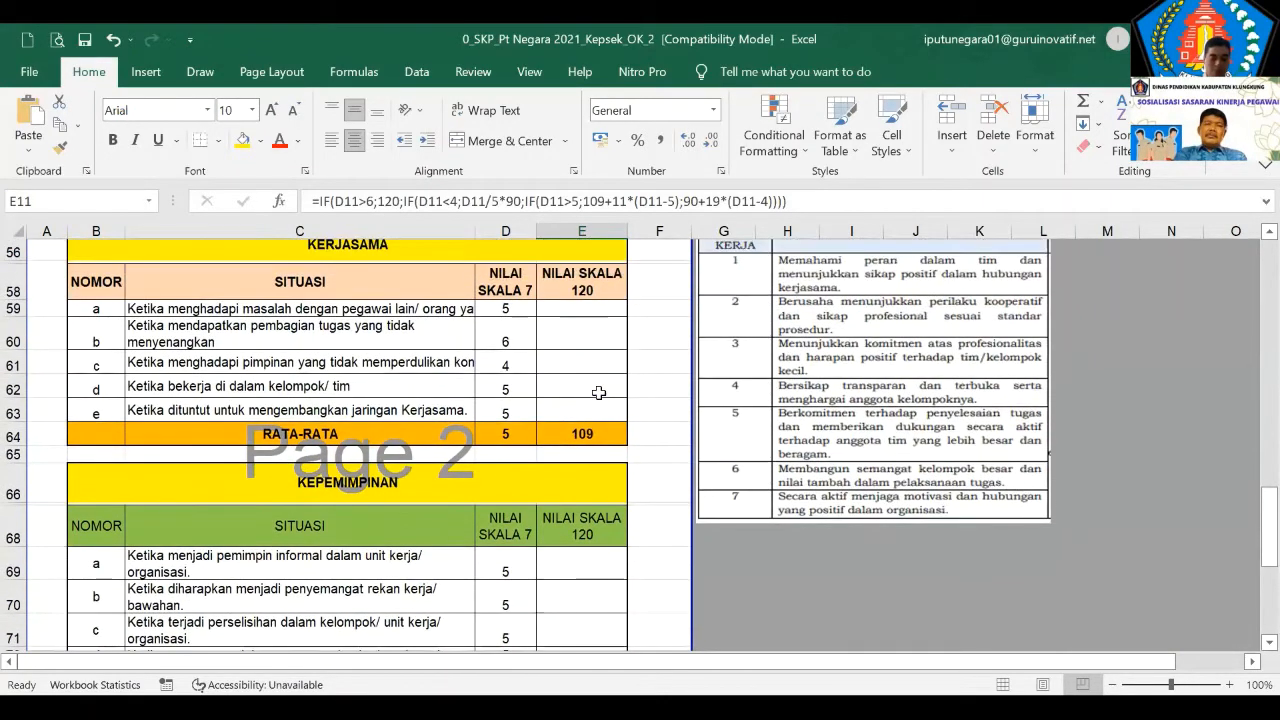
scroll(598, 393, "up", 2)
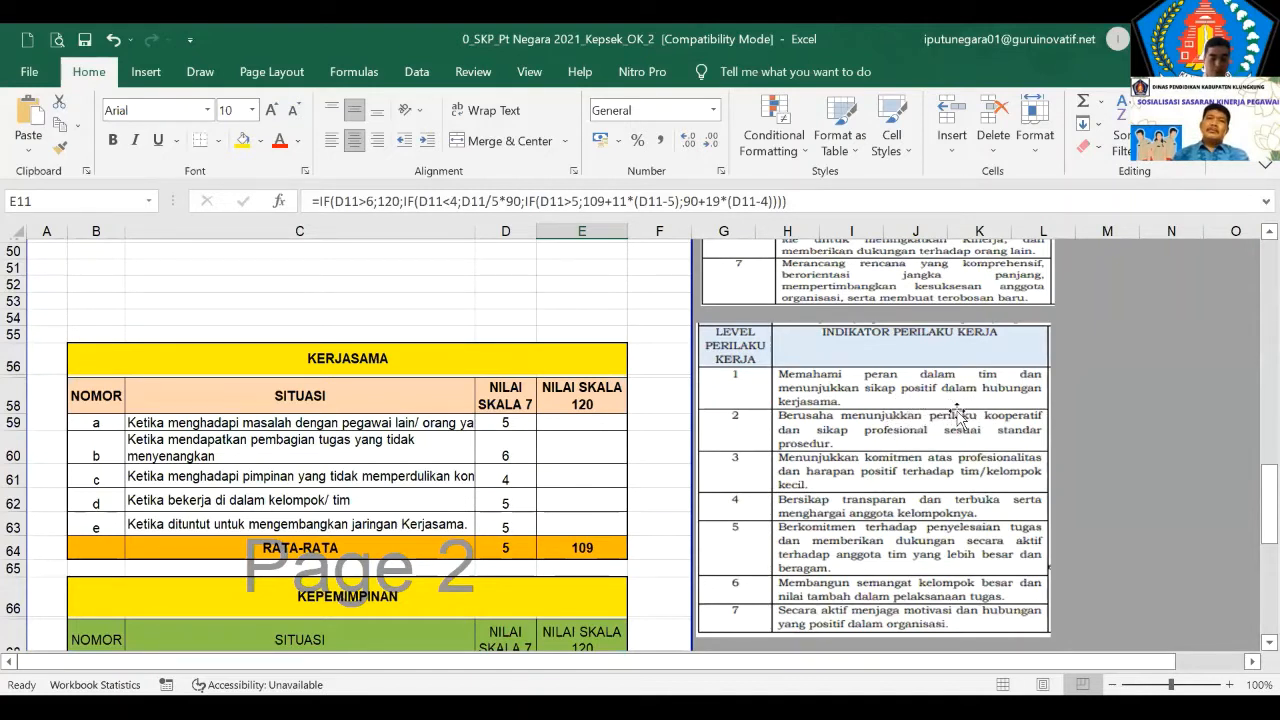
scroll(840, 420, "down", 2)
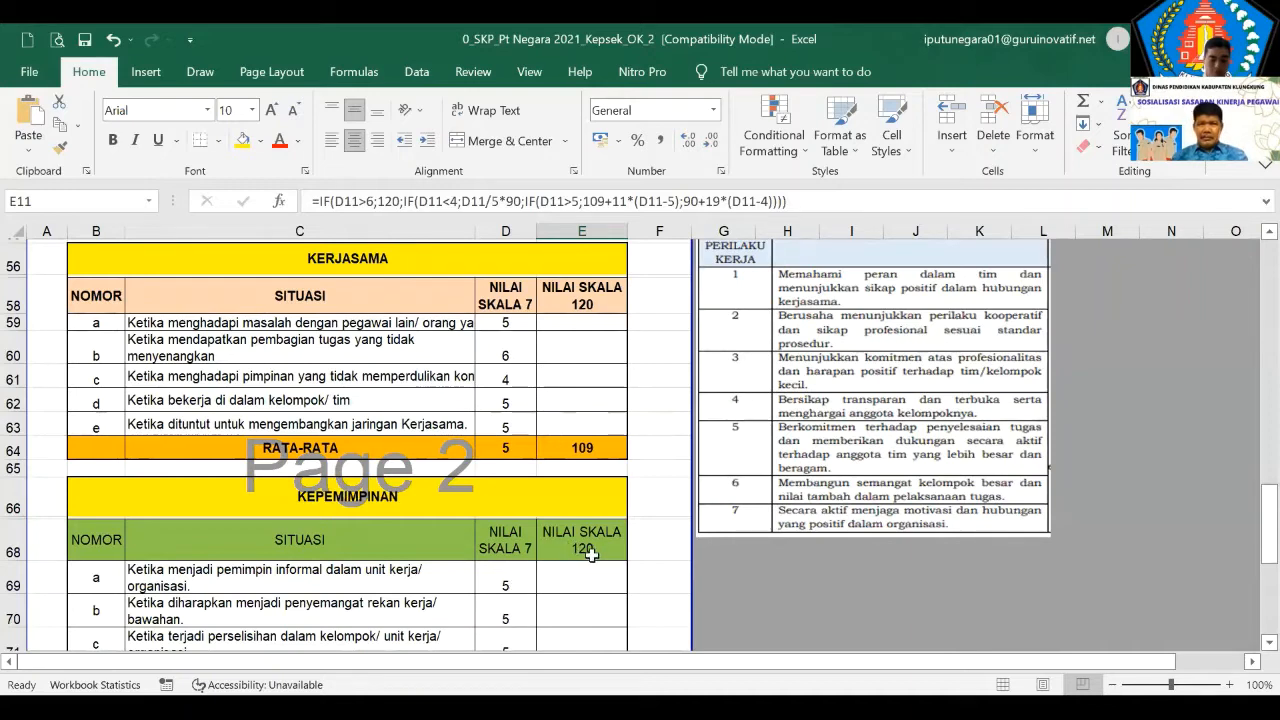
scroll(600, 555, "up", 1)
scroll(600, 556, "up", 2)
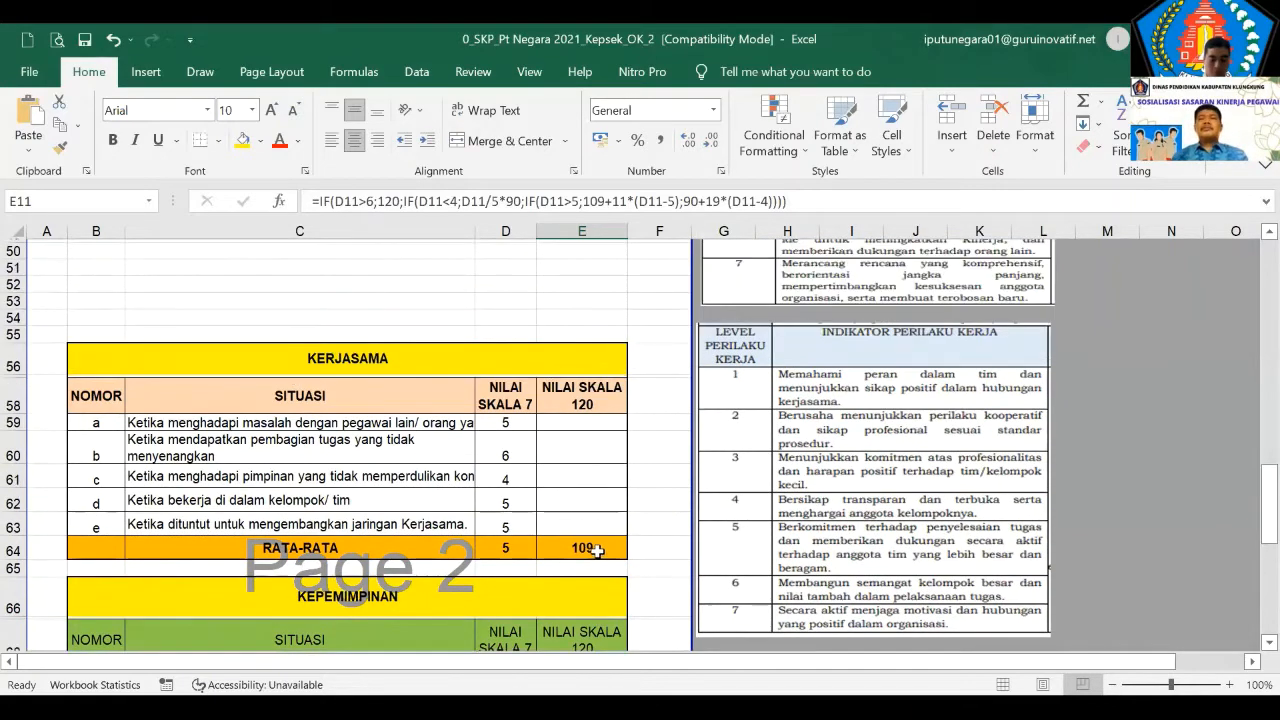
Inspect the Kerjasama average's scale-120 formula and compare the aspect tables with the Rekap Hasil Penilaian Perilaku Kerja
left_click(593, 557)
scroll(580, 565, "down", 2)
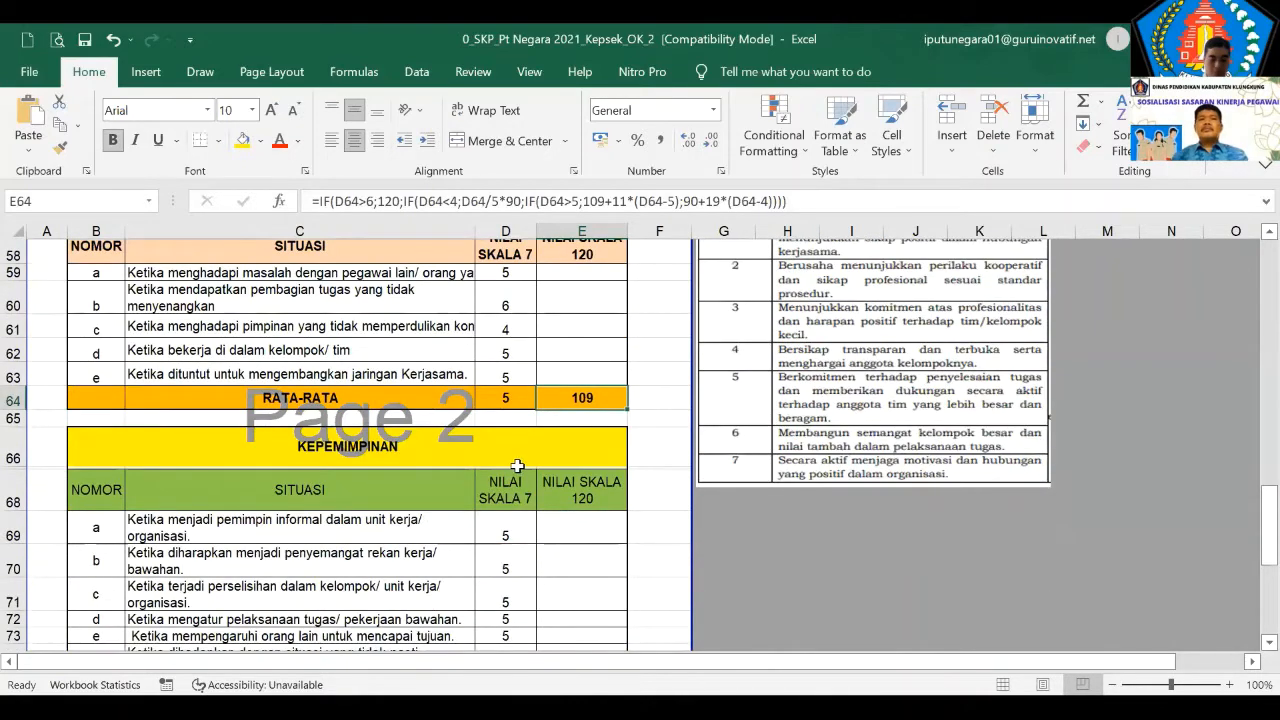
scroll(300, 460, "down", 5)
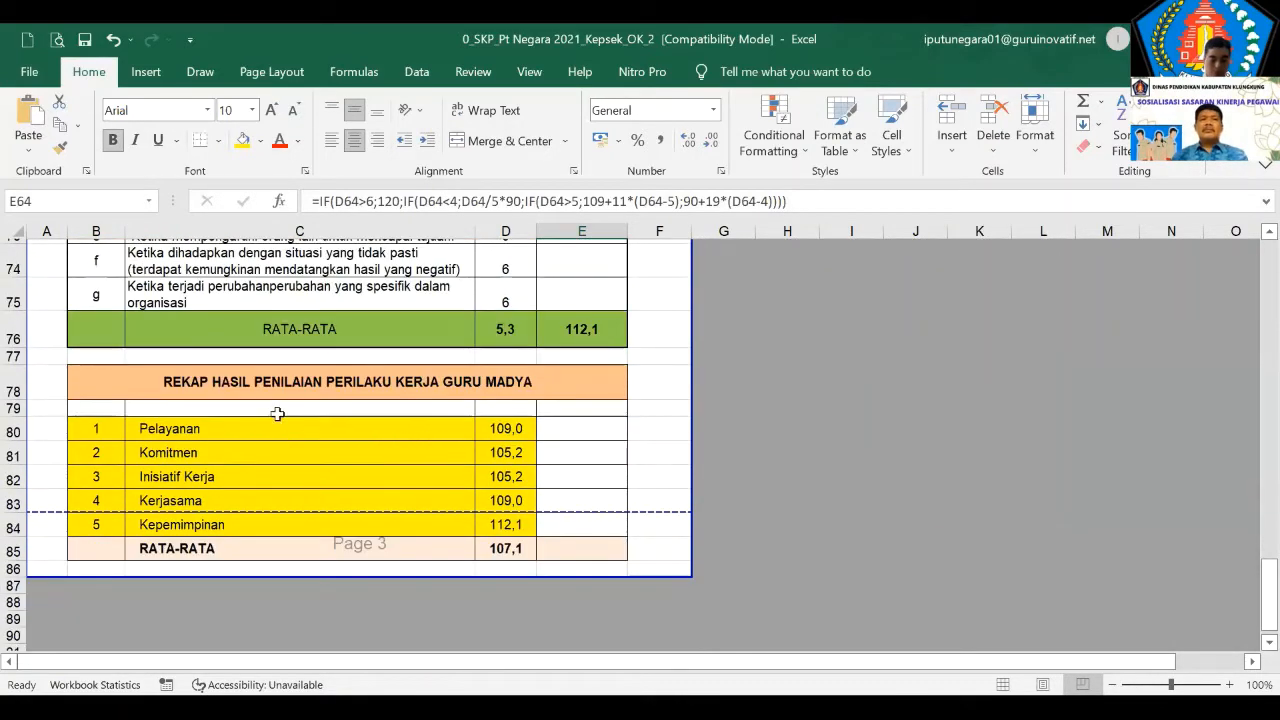
scroll(500, 452, "up", 2)
scroll(485, 473, "up", 2)
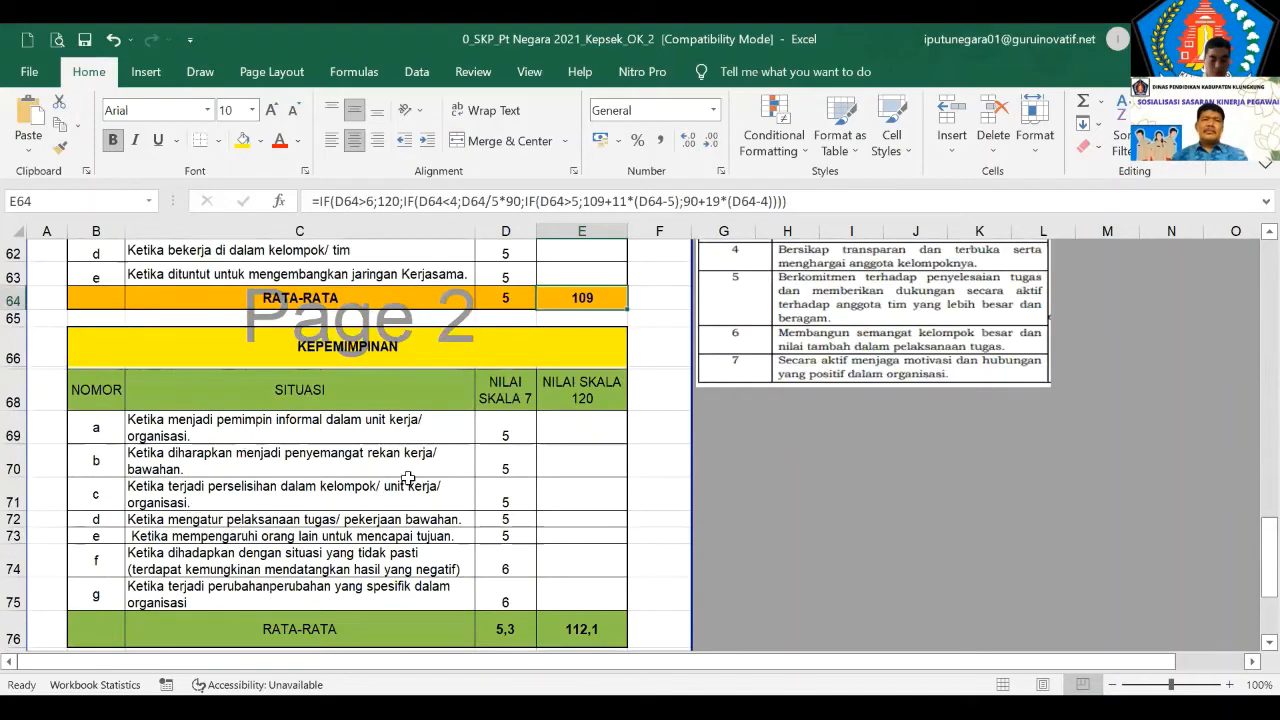
scroll(551, 460, "down", 3)
scroll(620, 445, "up", 1)
scroll(682, 413, "up", 17)
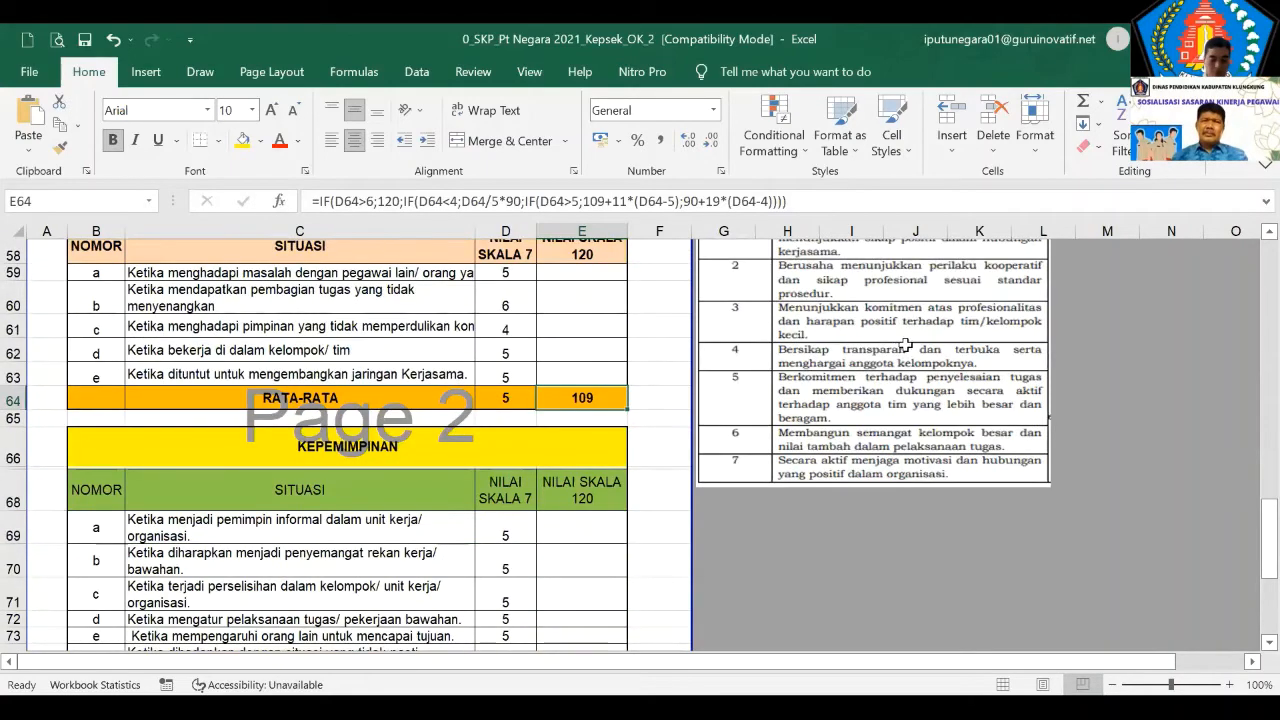
scroll(792, 410, "up", 3)
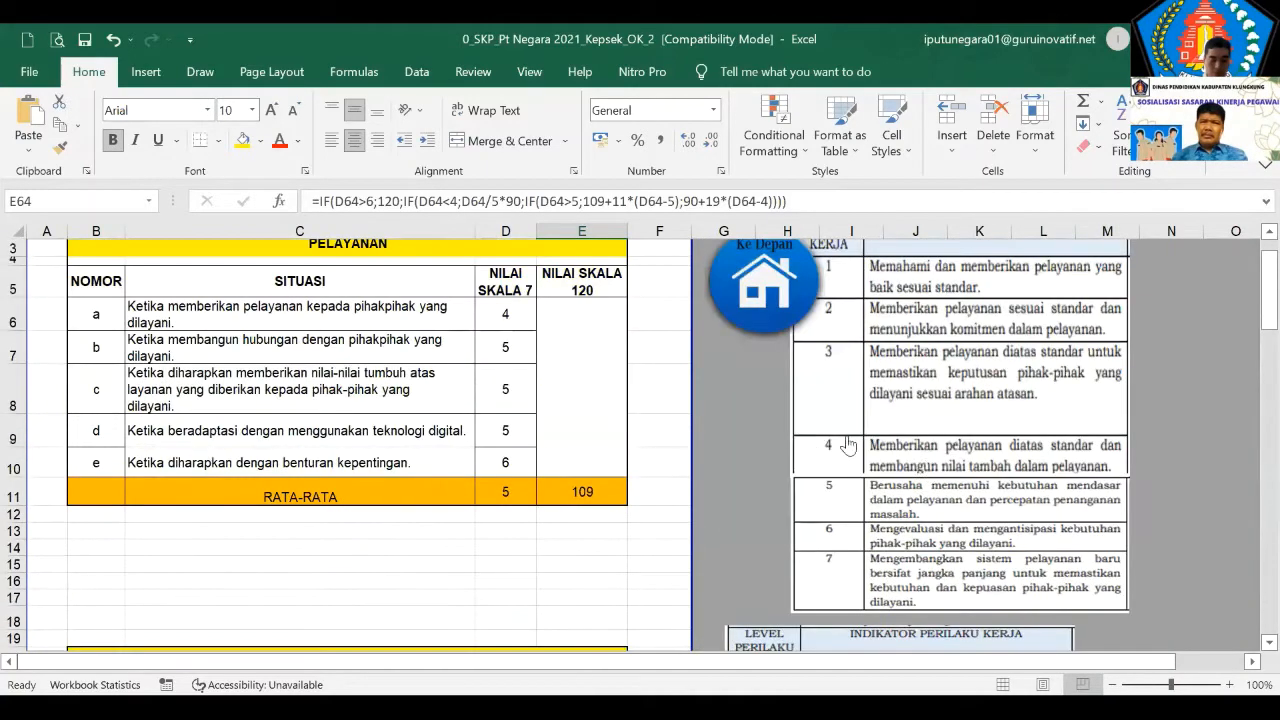
Return to the main menu, open Catatan Perilaku_2, and inspect the formula linking the Orientasi Pelayanan score
left_click(757, 280)
left_click(996, 386)
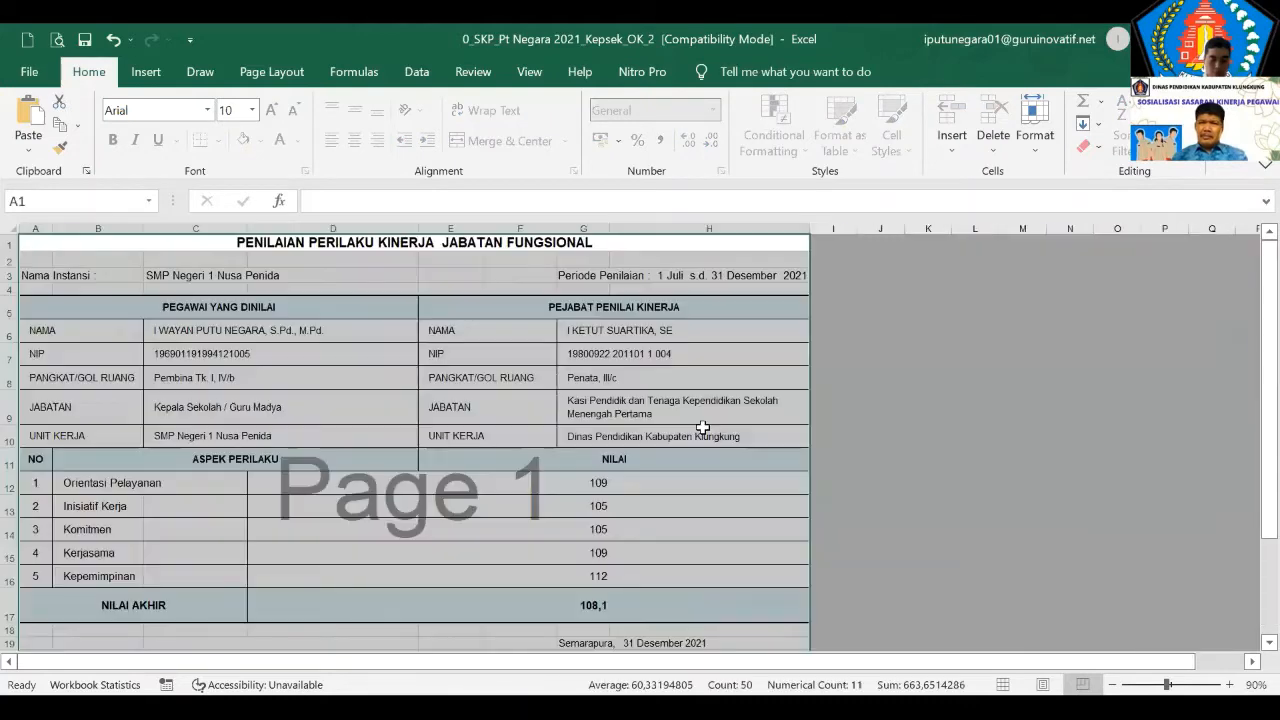
scroll(611, 398, "down", 2)
left_click(611, 401)
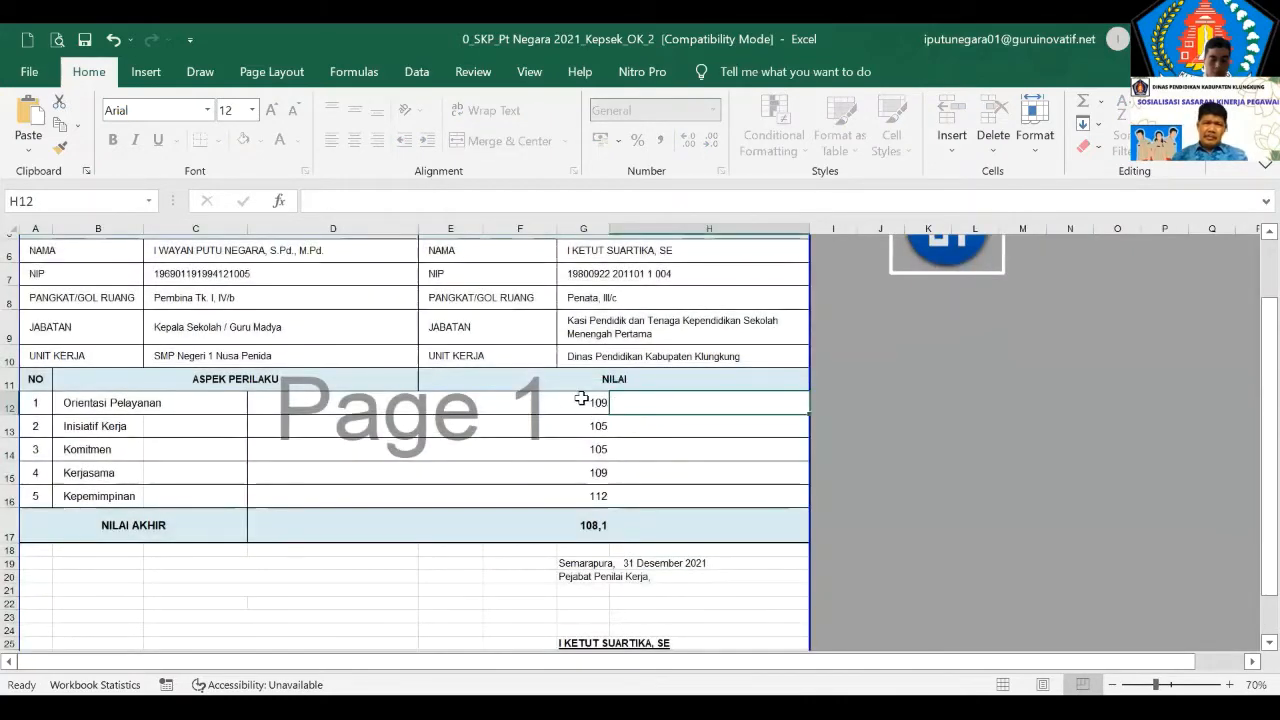
left_click(598, 399)
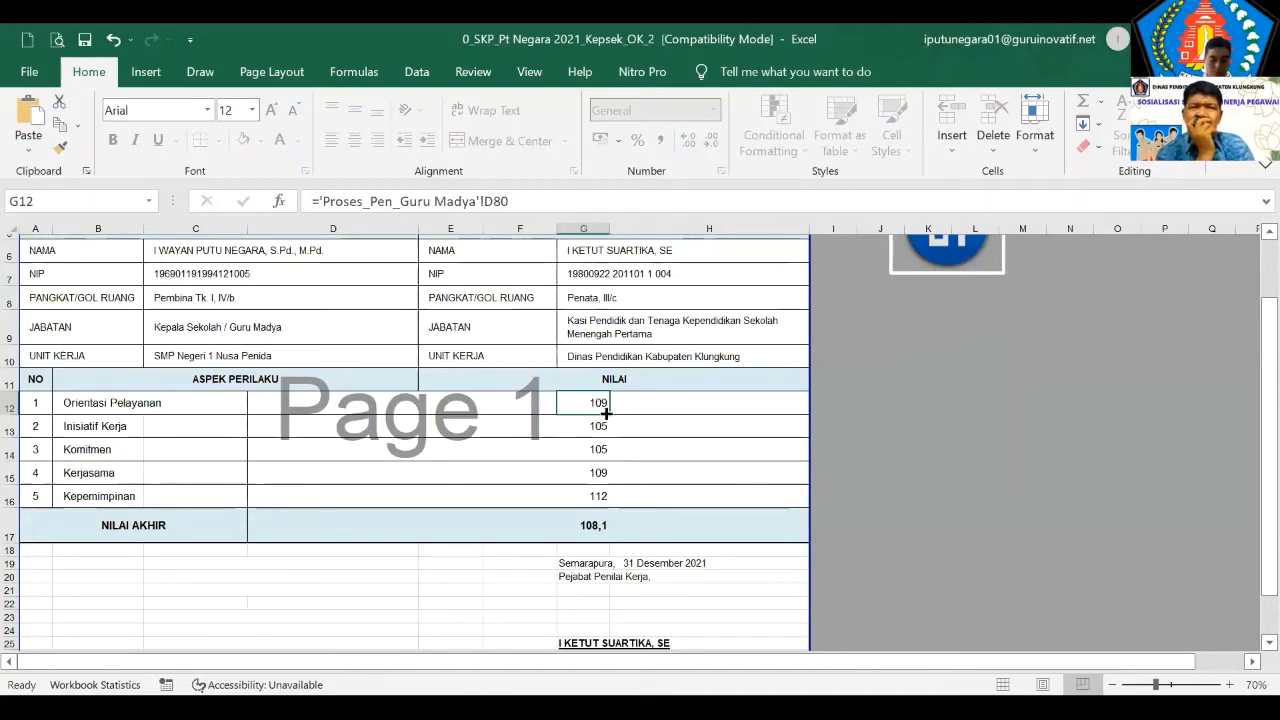
scroll(606, 412, "up", 2)
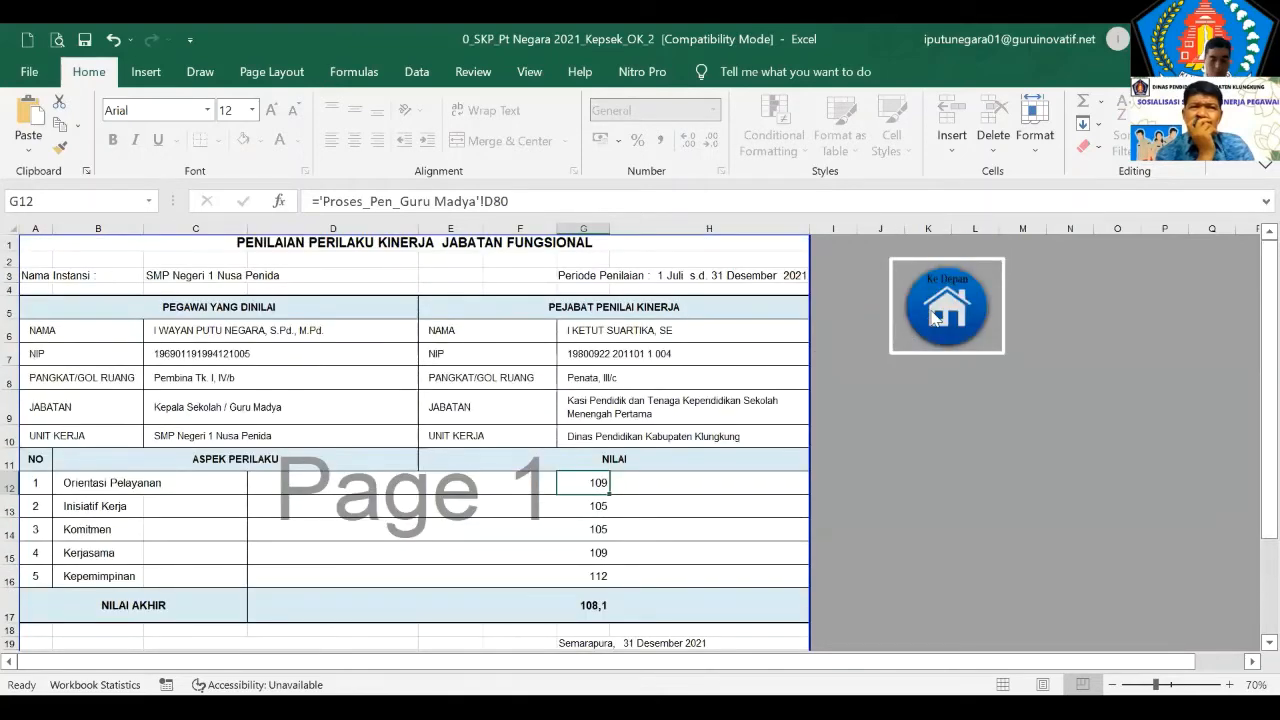
Go back through the main menu to Input Proses Capaian Kinerja and check the Pelayanan score calculation
left_click(930, 312)
scroll(775, 430, "down", 6)
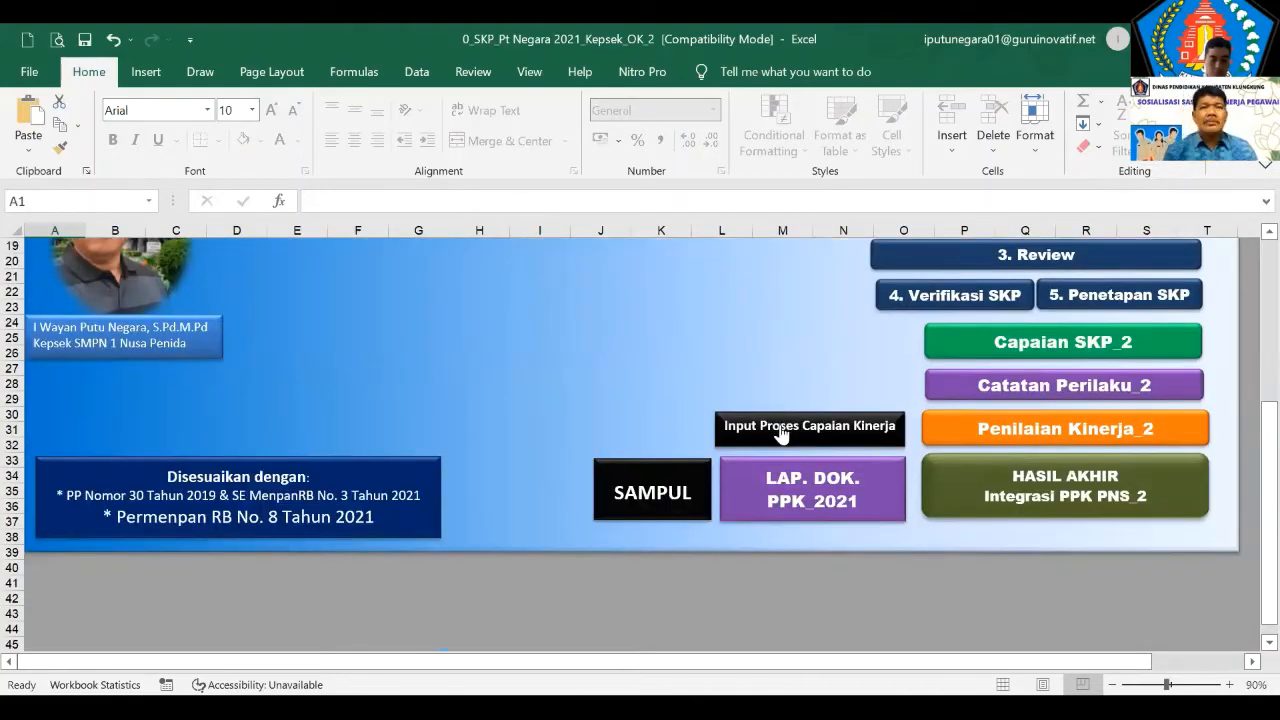
left_click(780, 430)
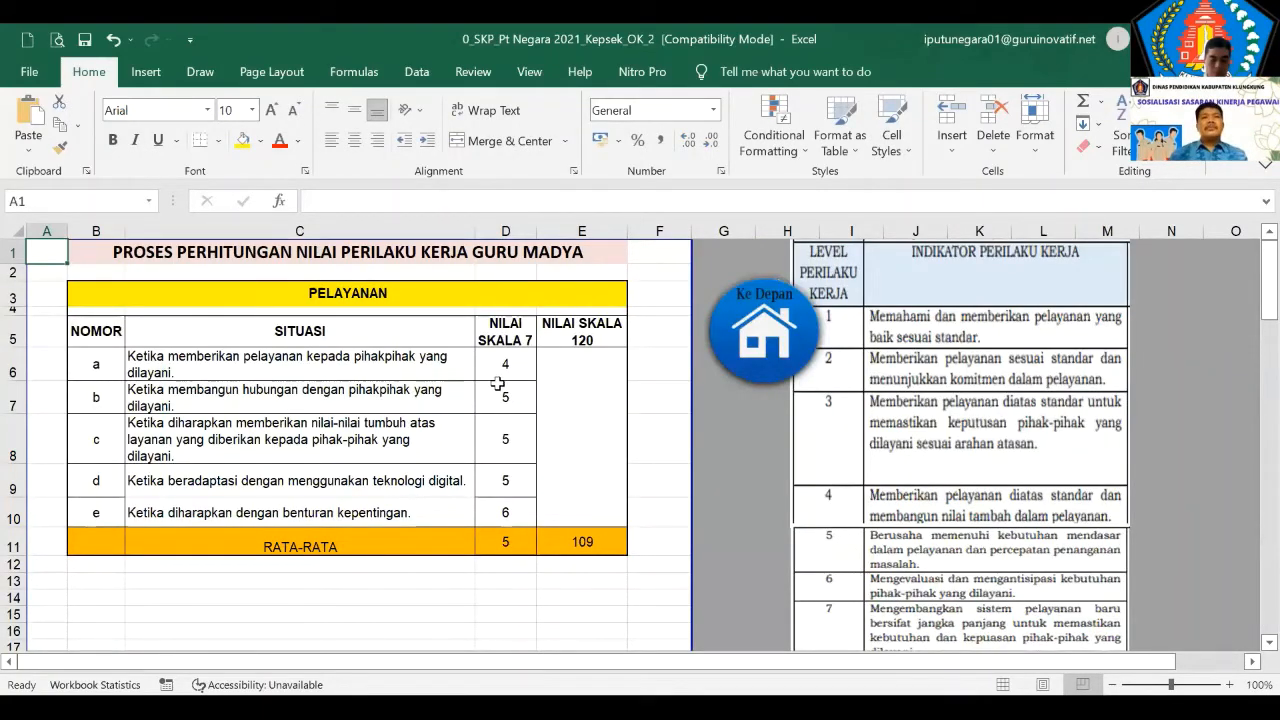
scroll(497, 384, "down", 2)
scroll(517, 468, "up", 2)
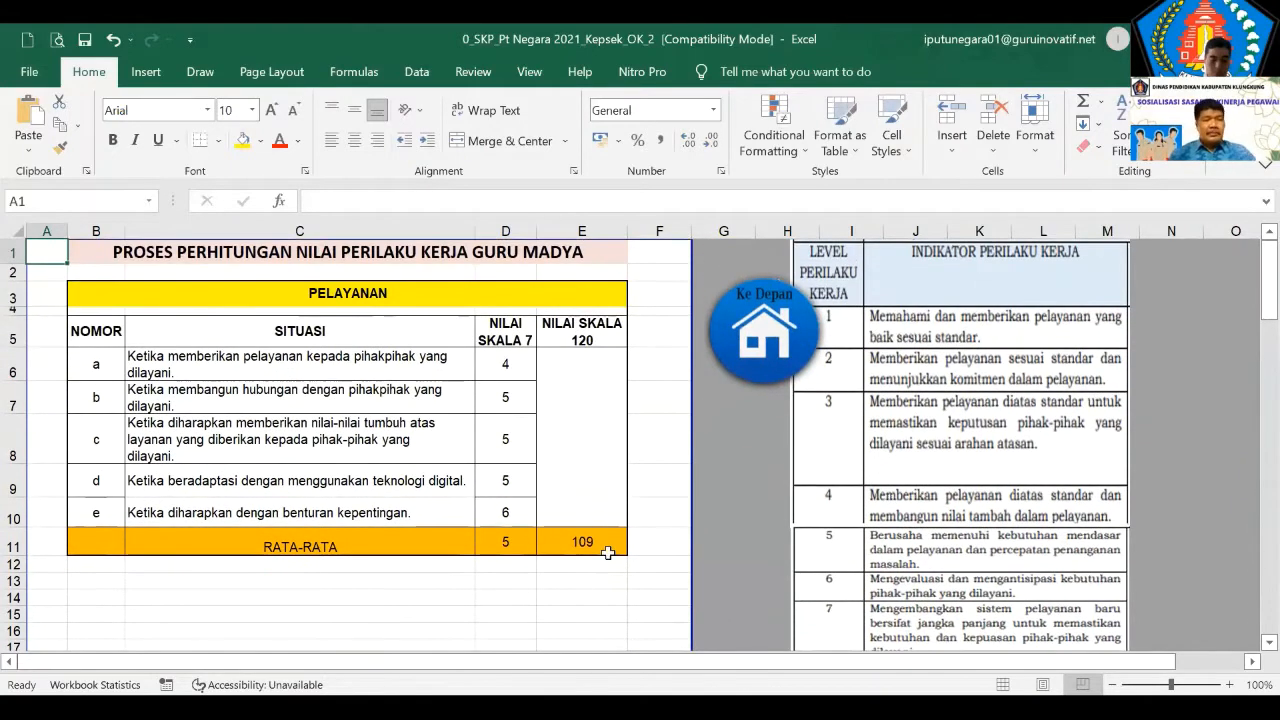
Return to the main menu and reopen Catatan Perilaku_2 to recheck the source of the Orientasi Pelayanan score
left_click(757, 312)
scroll(771, 500, "up", 3)
scroll(817, 503, "down", 5)
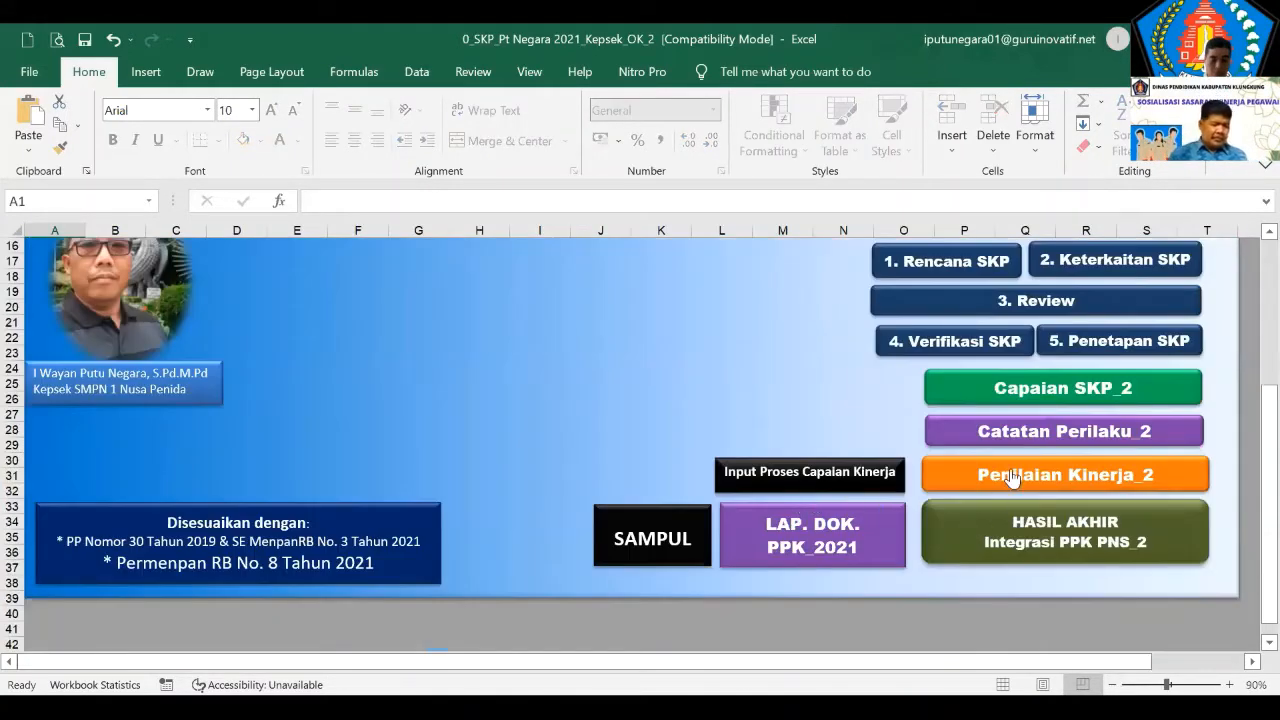
left_click(1014, 432)
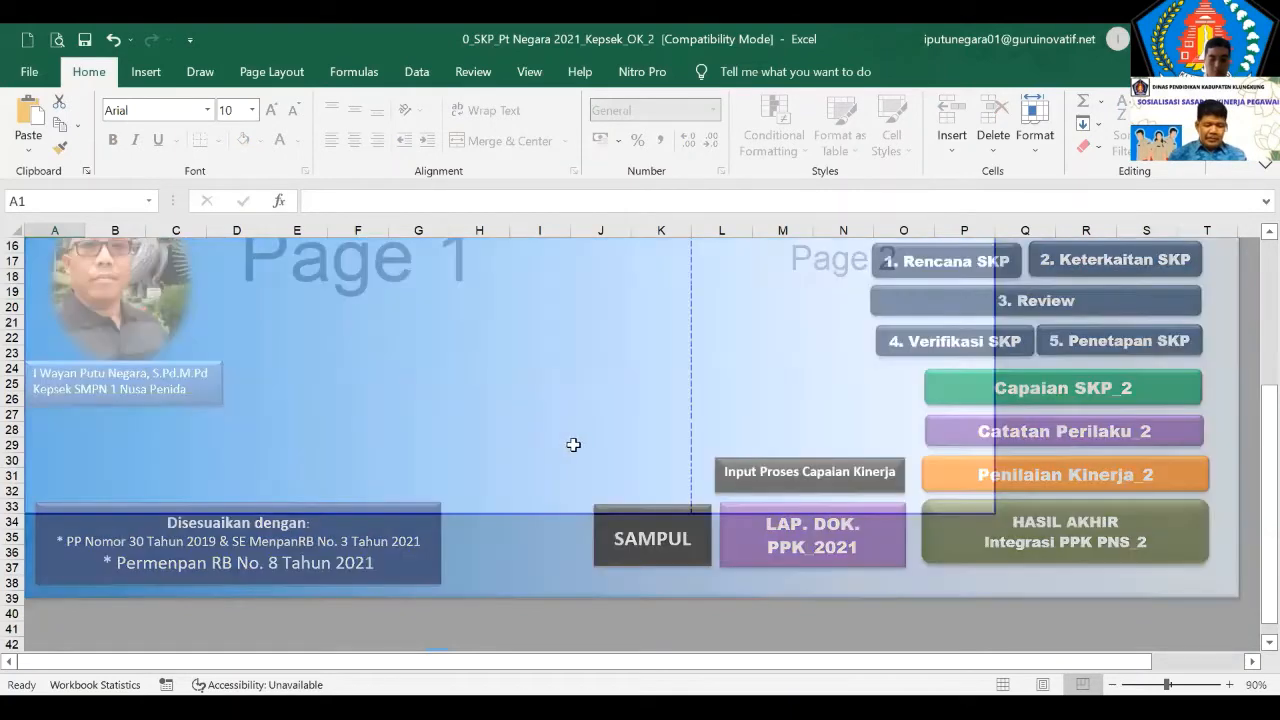
left_click(598, 482)
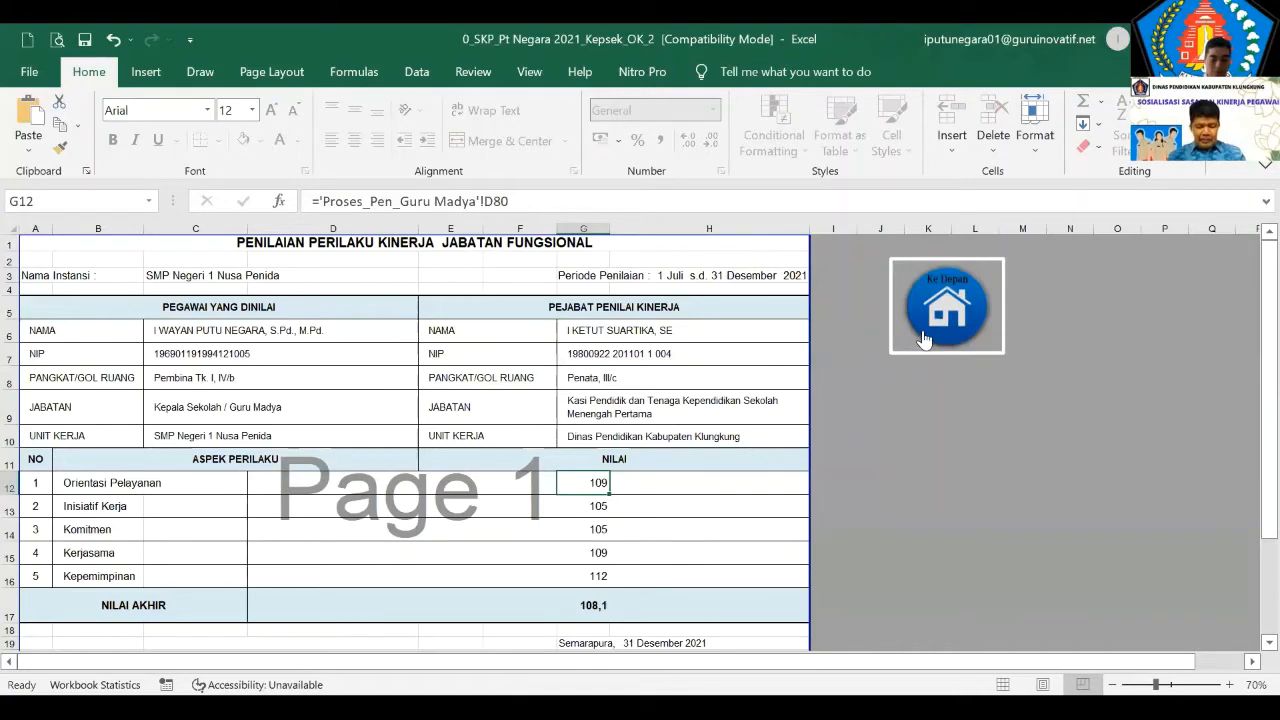
Reopen Input Proses Capaian Kinerja from the main menu and examine the level indicators beside the Pelayanan, Komitmen and Inisiatif Kerja tables
left_click(816, 487)
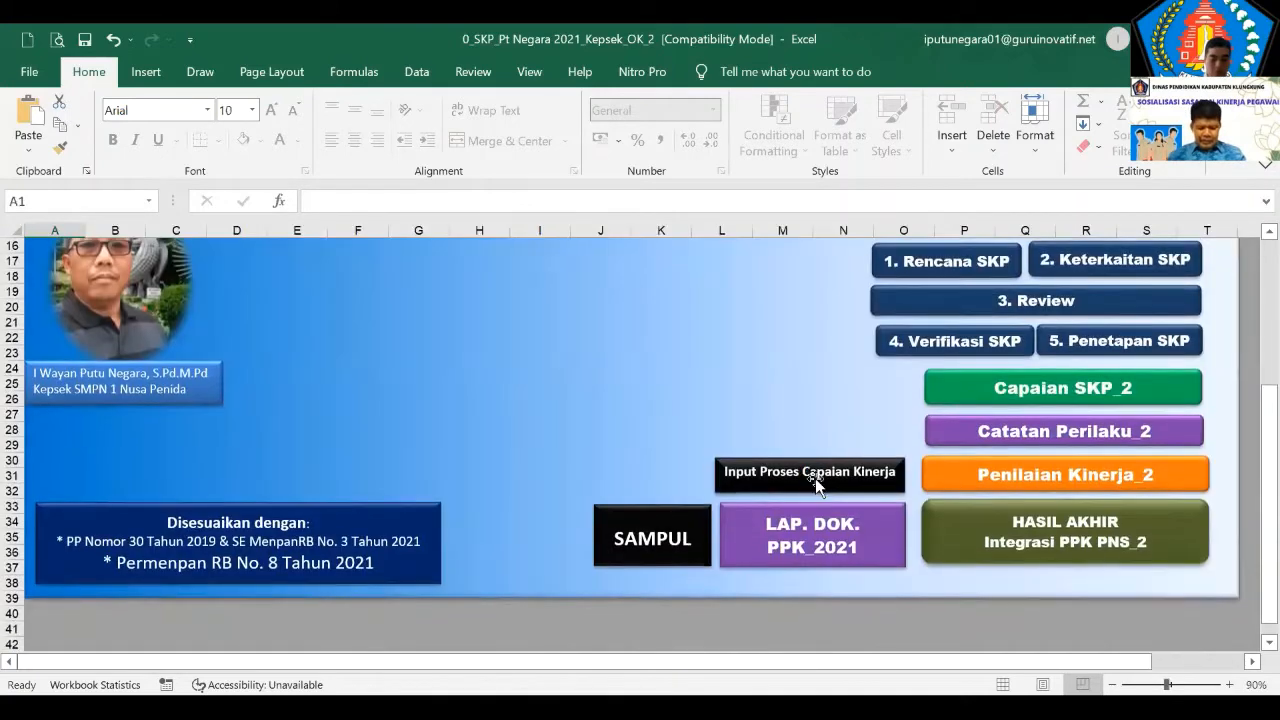
left_click(880, 455)
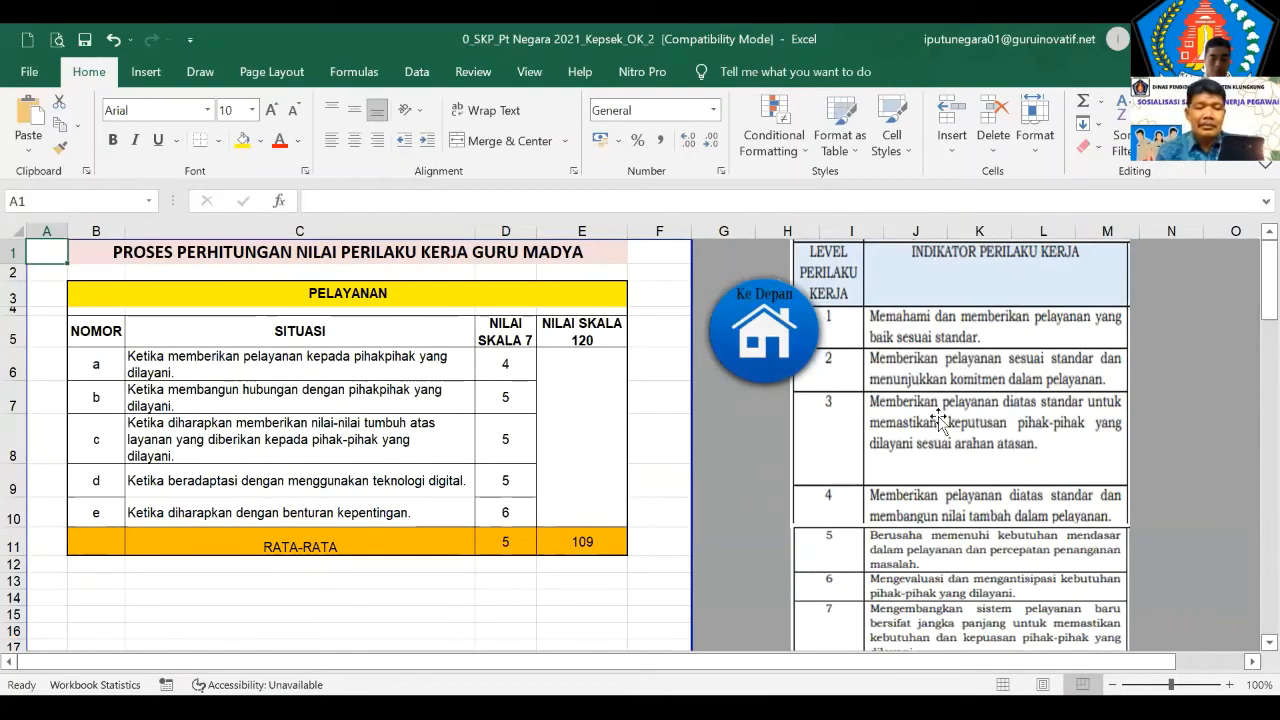
scroll(940, 418, "down", 3)
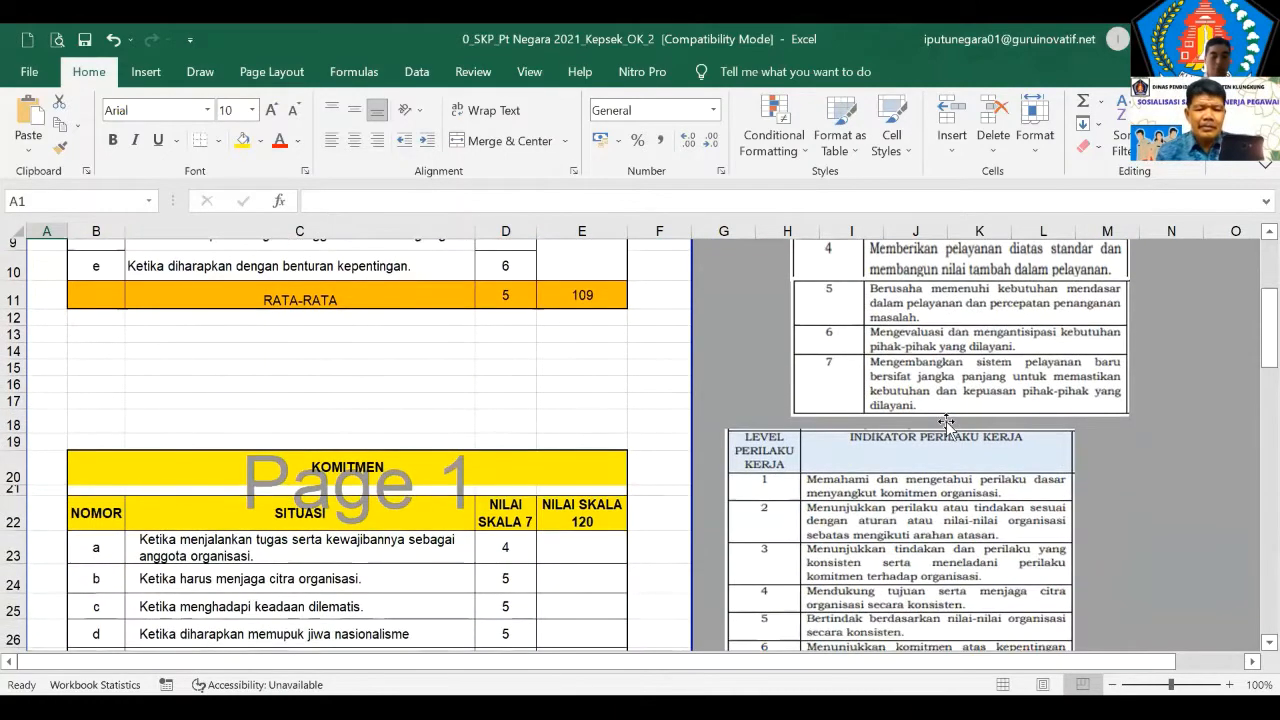
scroll(946, 421, "down", 1)
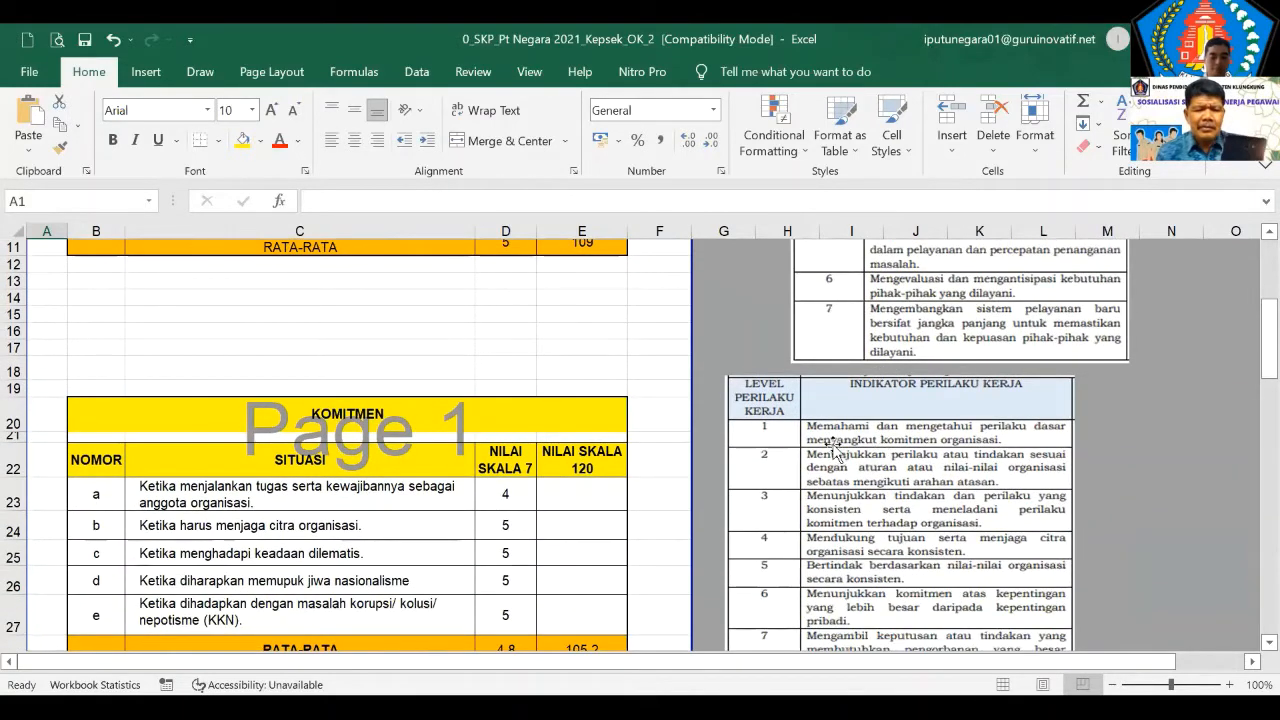
scroll(890, 472, "down", 4)
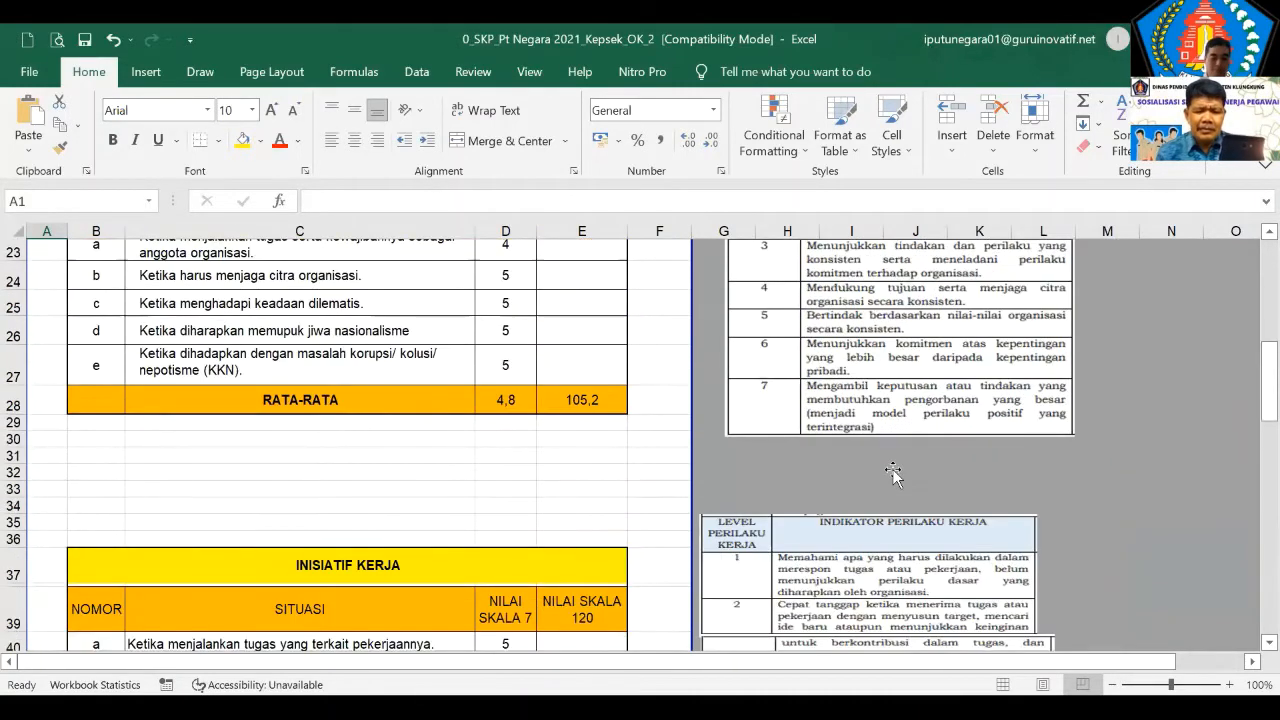
scroll(892, 472, "up", 7)
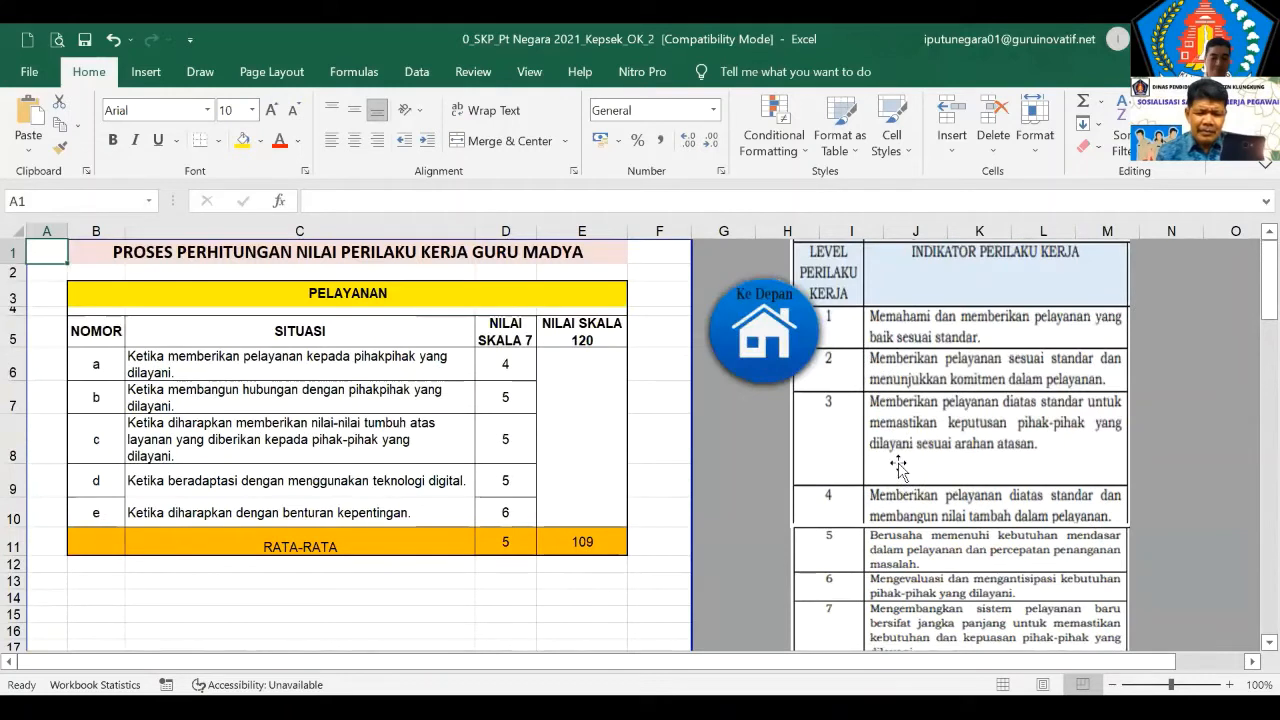